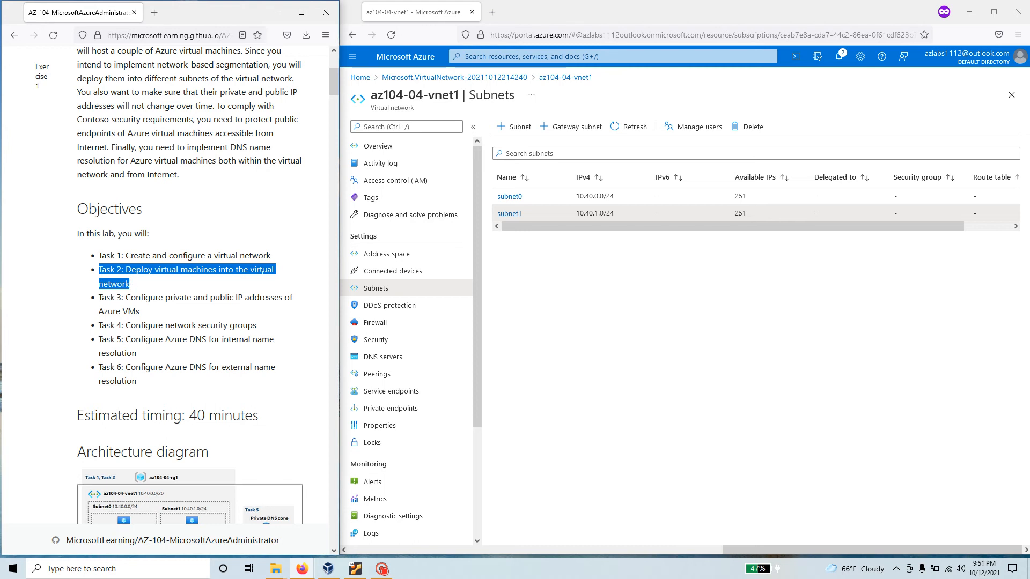
Step: Find Task 2 in the lab manual and start Azure Cloud Shell in the Azure portal
{"action": "scroll", "coordinate": [255, 354], "scroll_direction": "down", "scroll_amount": 15}
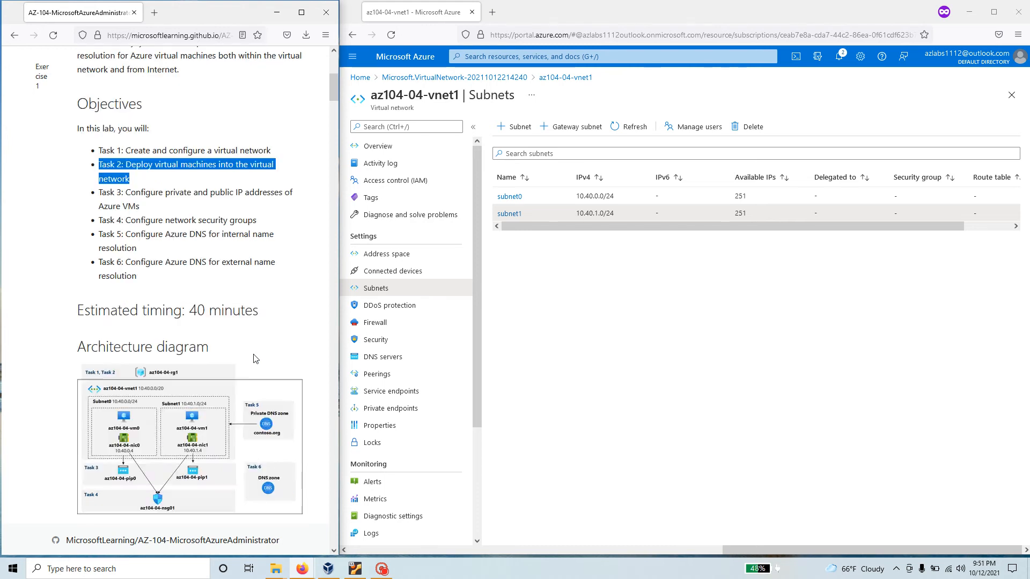
{"action": "scroll", "coordinate": [254, 364], "scroll_direction": "down", "scroll_amount": 11}
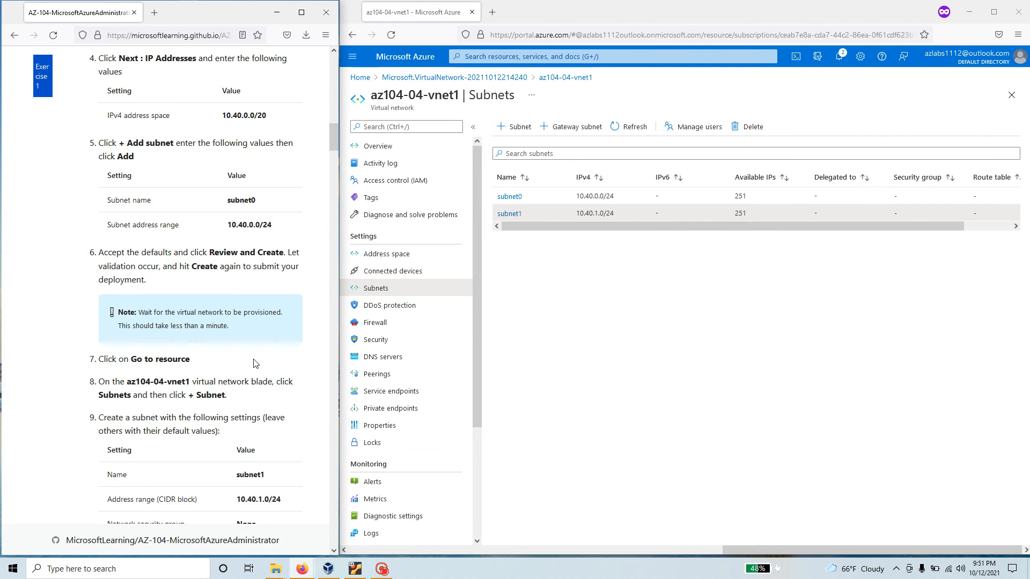
{"action": "scroll", "coordinate": [204, 289], "scroll_direction": "down", "scroll_amount": 2}
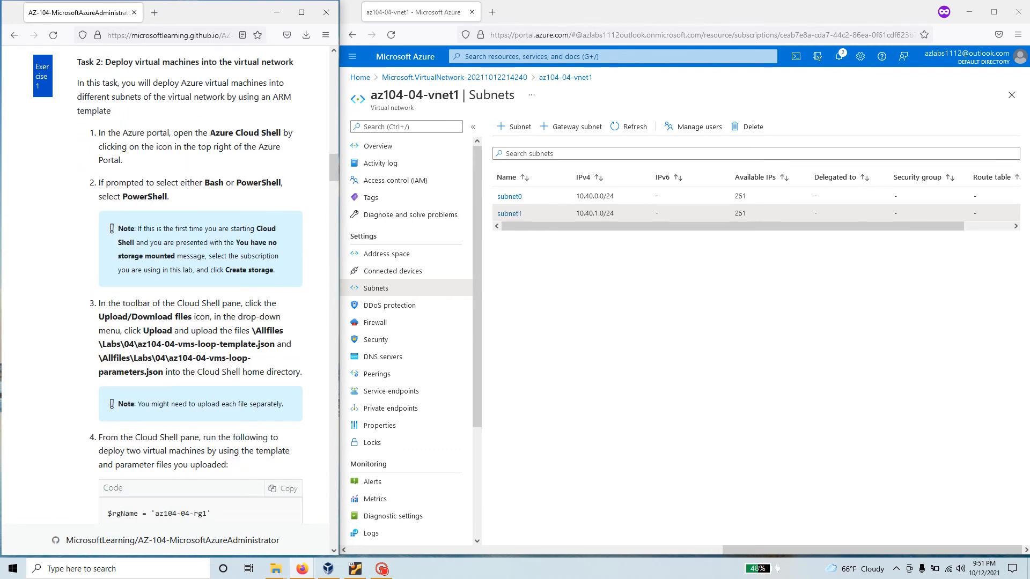
{"action": "left_click_drag", "start_coordinate": [210, 133], "coordinate": [278, 133]}
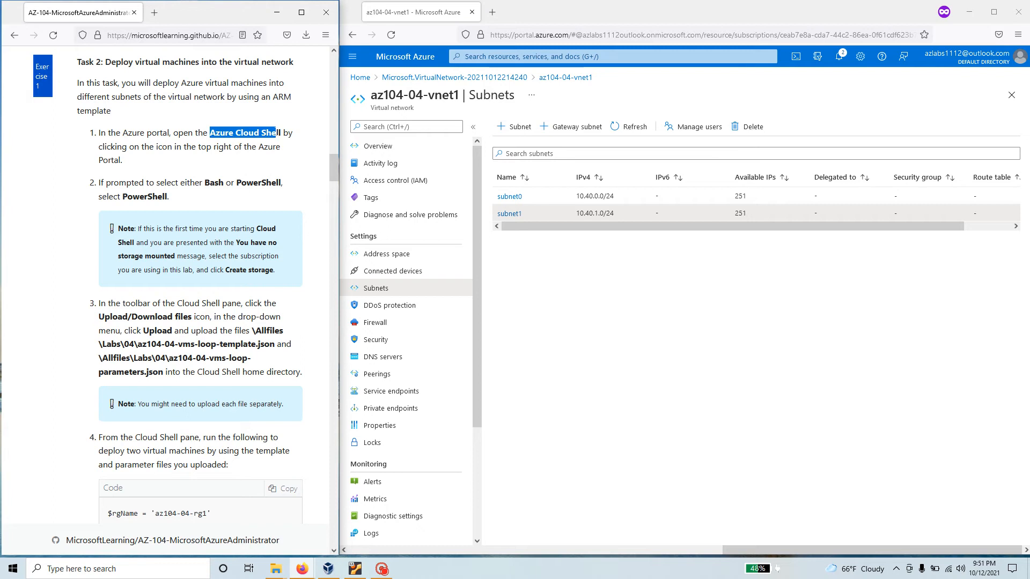
{"action": "left_click", "coordinate": [796, 58]}
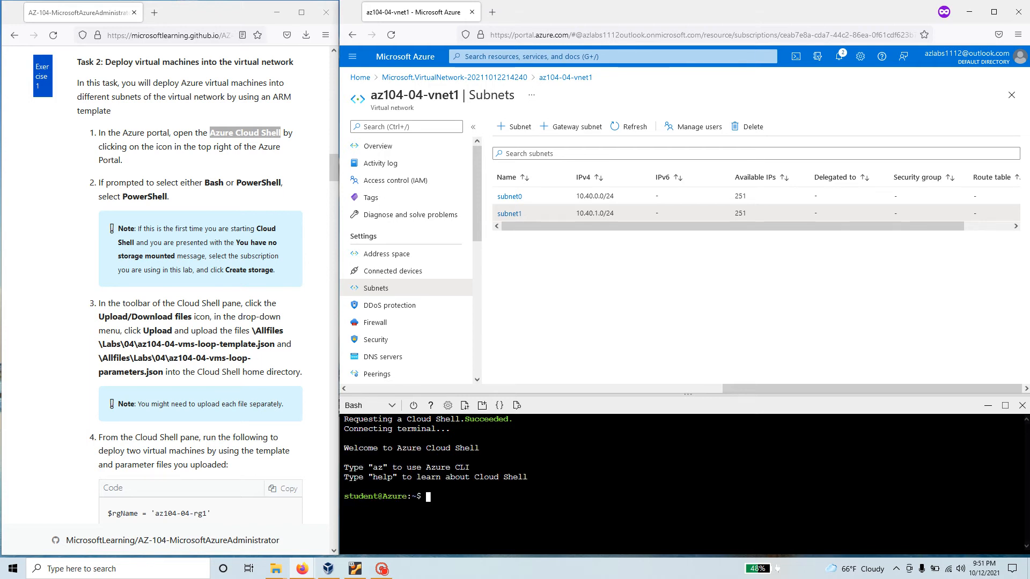
Step: Check which files the lab manual says to upload and open its GitHub repository in a new browser tab
{"action": "left_click_drag", "start_coordinate": [101, 344], "coordinate": [264, 344]}
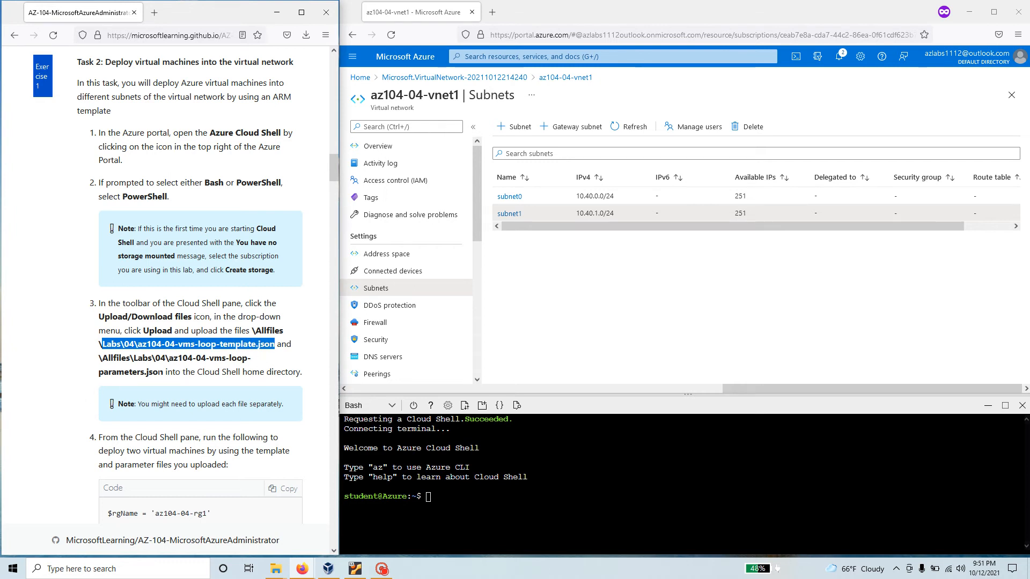
{"action": "left_click_drag", "start_coordinate": [159, 372], "coordinate": [91, 350]}
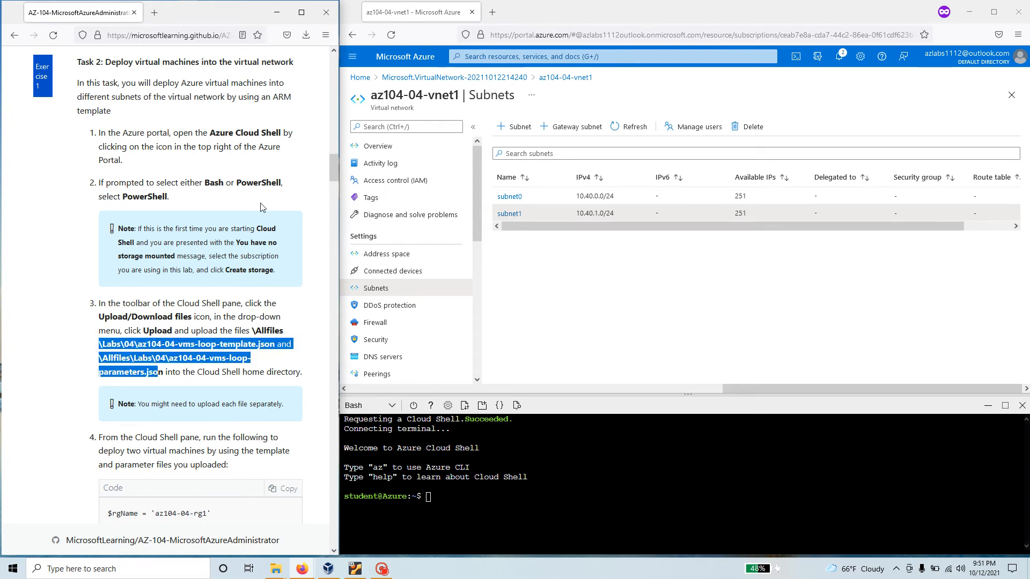
{"action": "scroll", "coordinate": [263, 208], "scroll_direction": "up", "scroll_amount": 15}
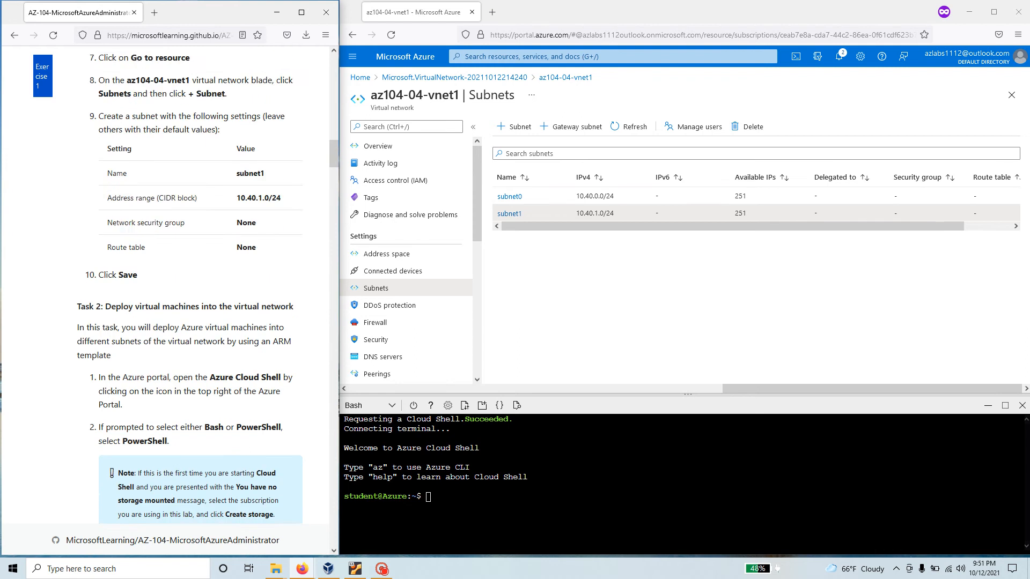
{"action": "scroll", "coordinate": [263, 208], "scroll_direction": "up", "scroll_amount": 10}
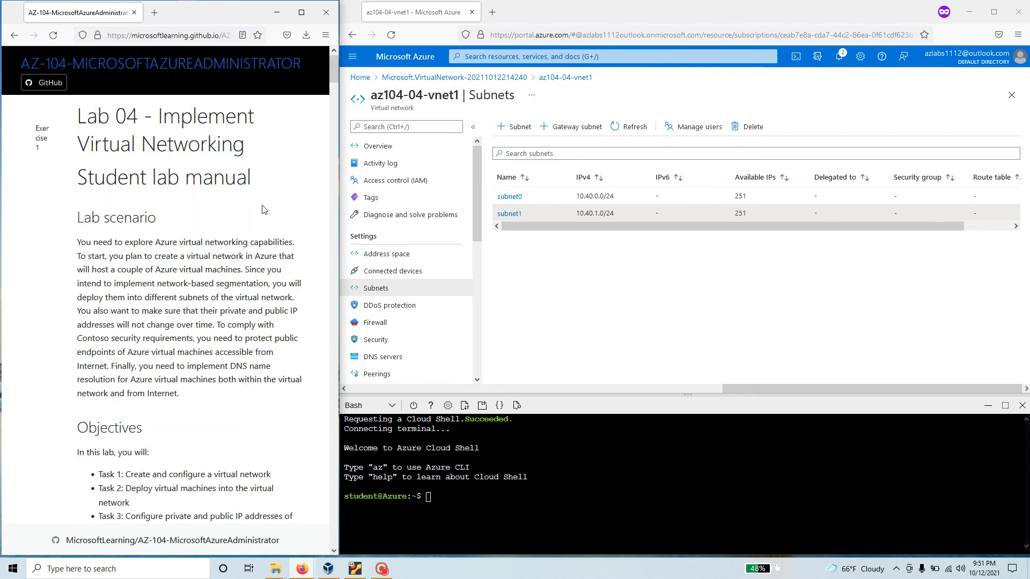
{"action": "right_click", "coordinate": [49, 91]}
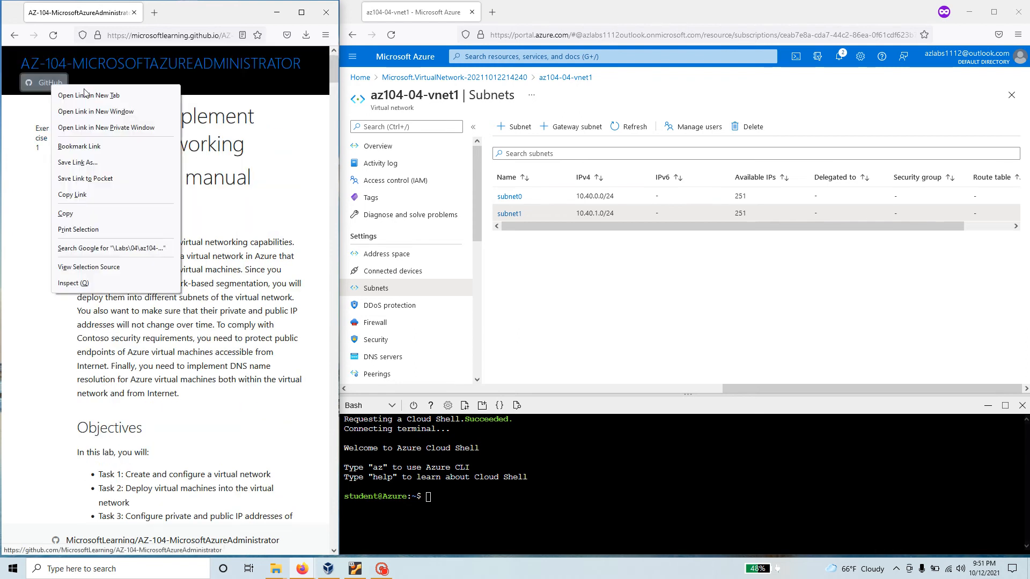
{"action": "left_click", "coordinate": [95, 95]}
{"action": "left_click", "coordinate": [177, 12]}
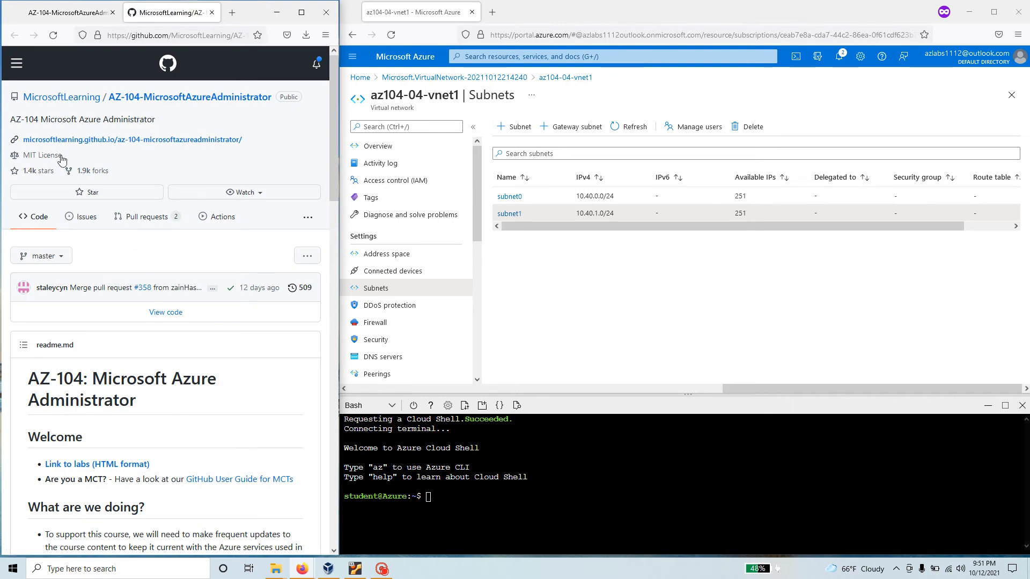
{"action": "scroll", "coordinate": [190, 200], "scroll_direction": "down", "scroll_amount": 3}
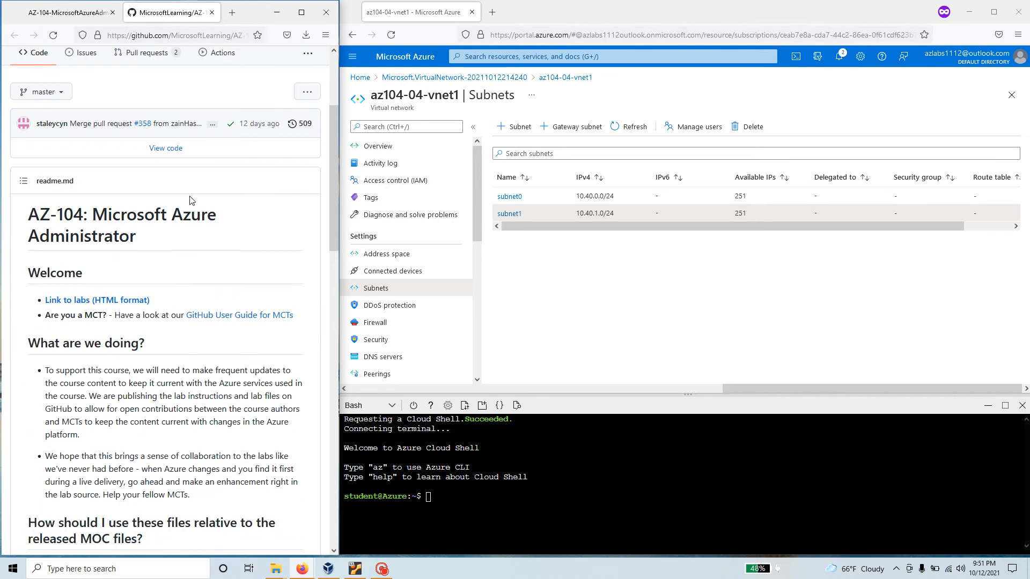
{"action": "scroll", "coordinate": [190, 200], "scroll_direction": "up", "scroll_amount": 3}
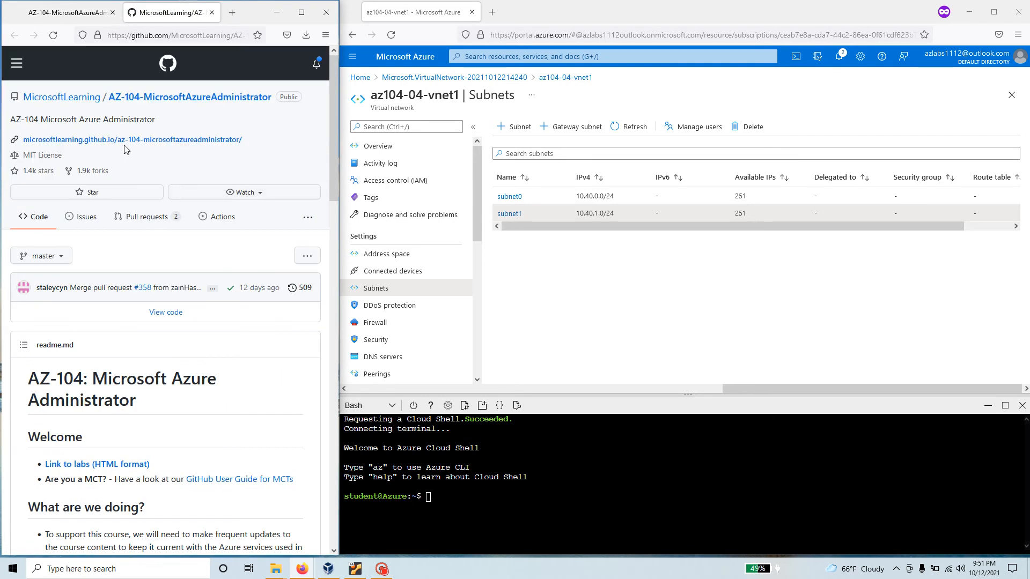
{"action": "left_click", "coordinate": [181, 140]}
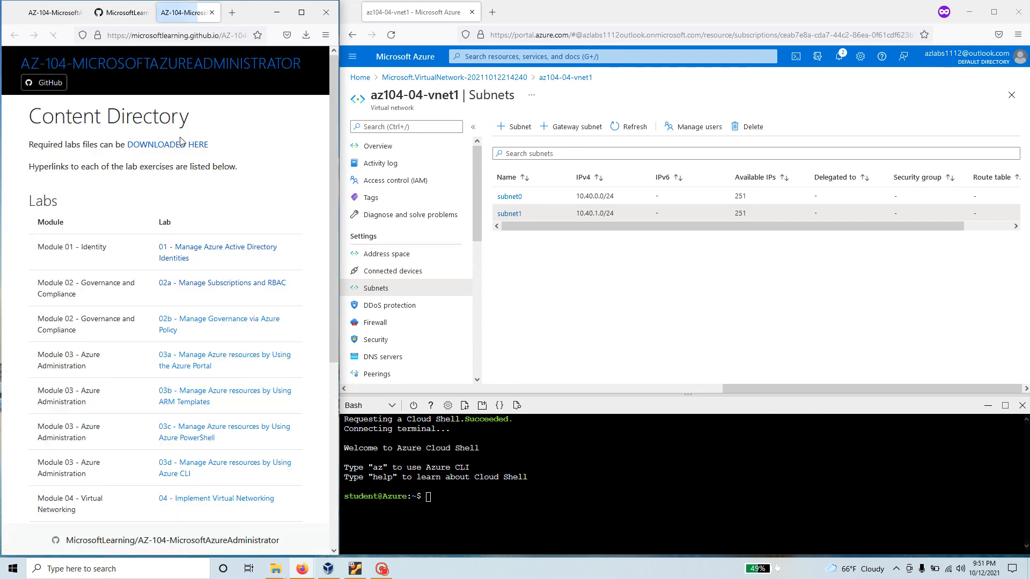
{"action": "left_click", "coordinate": [212, 12]}
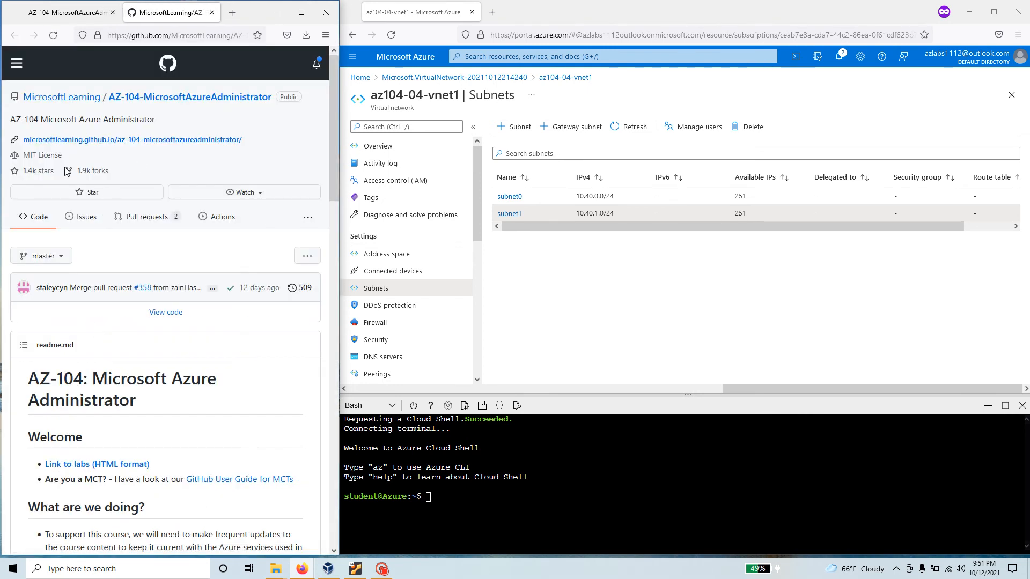
Step: Show the code files of the AZ-104-MicrosoftAzureAdministrator repository and open the Allfiles/Labs folder
{"action": "left_click", "coordinate": [172, 99]}
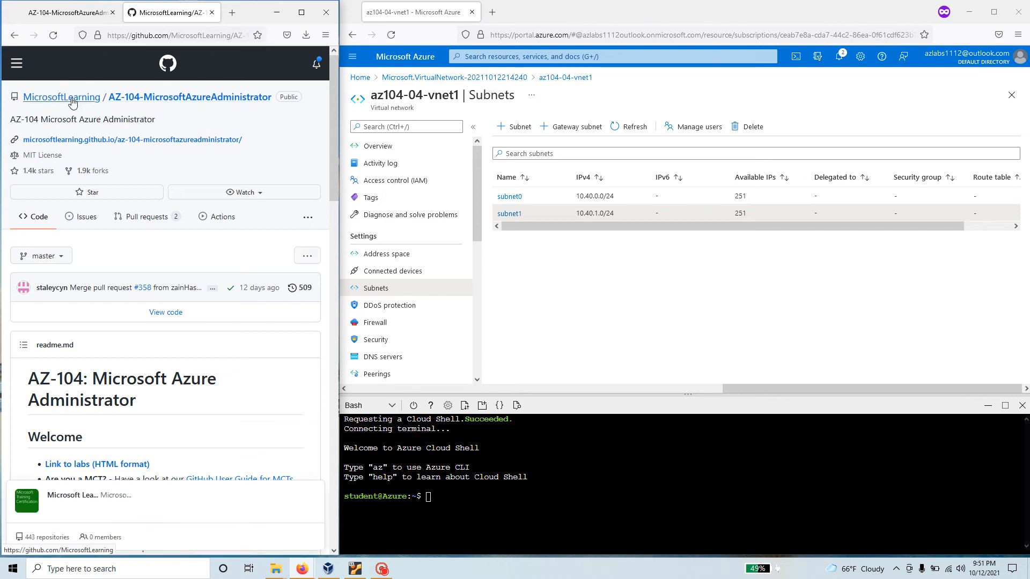
{"action": "scroll", "coordinate": [73, 102], "scroll_direction": "down", "scroll_amount": 20}
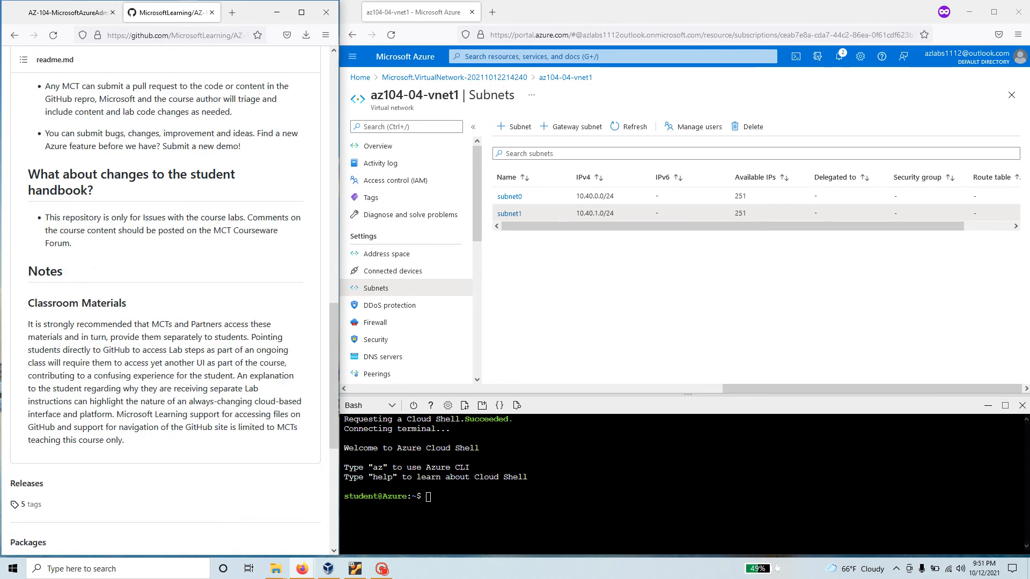
{"action": "scroll", "coordinate": [94, 338], "scroll_direction": "down", "scroll_amount": 5}
{"action": "scroll", "coordinate": [94, 338], "scroll_direction": "up", "scroll_amount": 20}
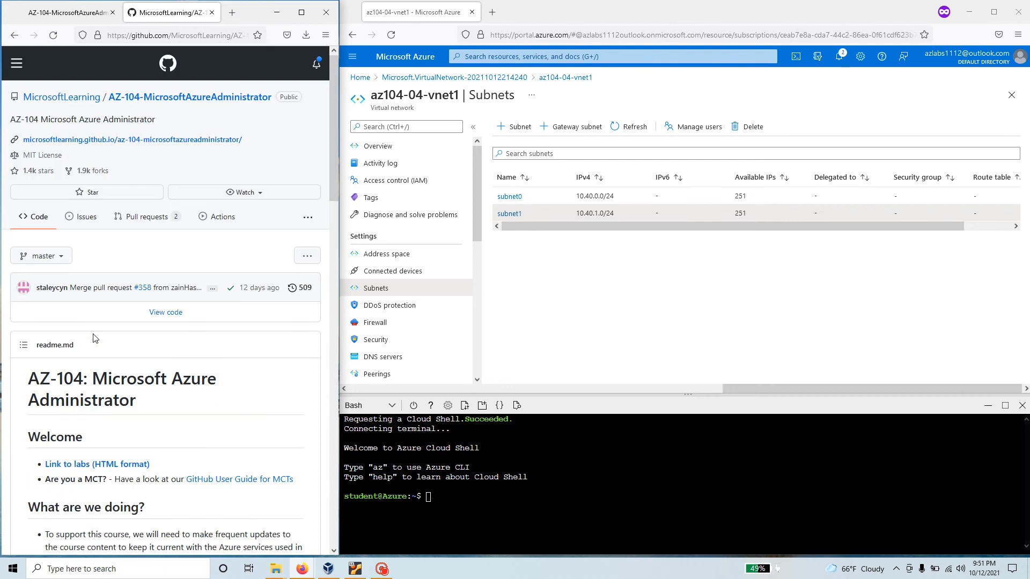
{"action": "left_click", "coordinate": [40, 257]}
{"action": "left_click", "coordinate": [41, 257]}
{"action": "left_click", "coordinate": [171, 313]}
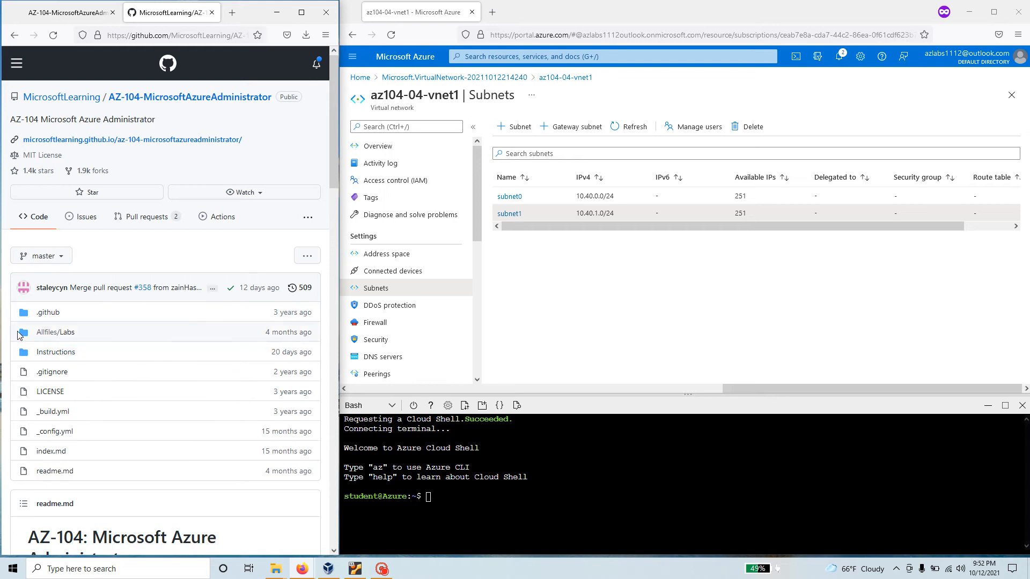
{"action": "left_click", "coordinate": [53, 333]}
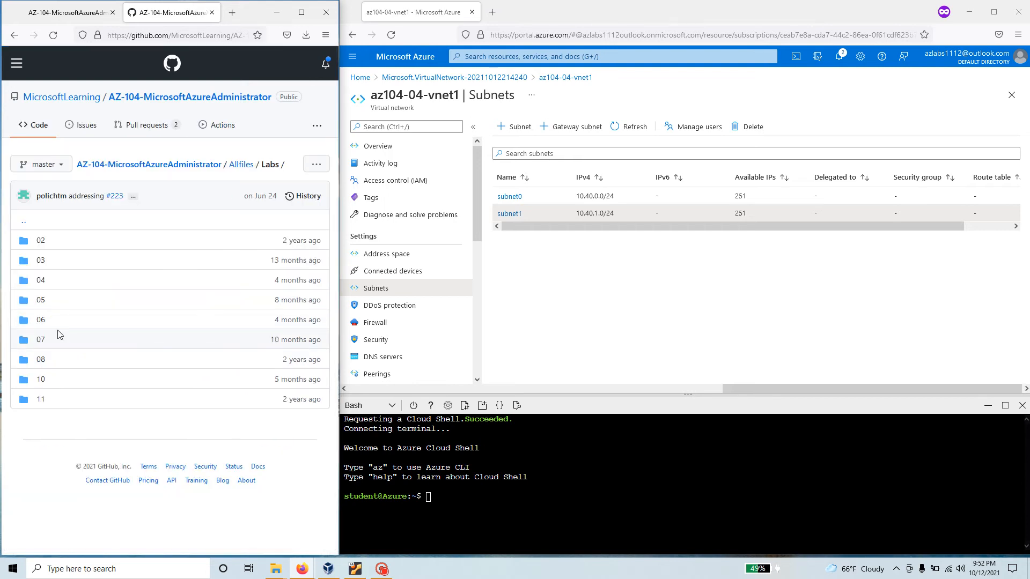
Step: Check the required file paths in Task 2 of the lab manual and open lab folder 04 in the repository
{"action": "left_click", "coordinate": [80, 12]}
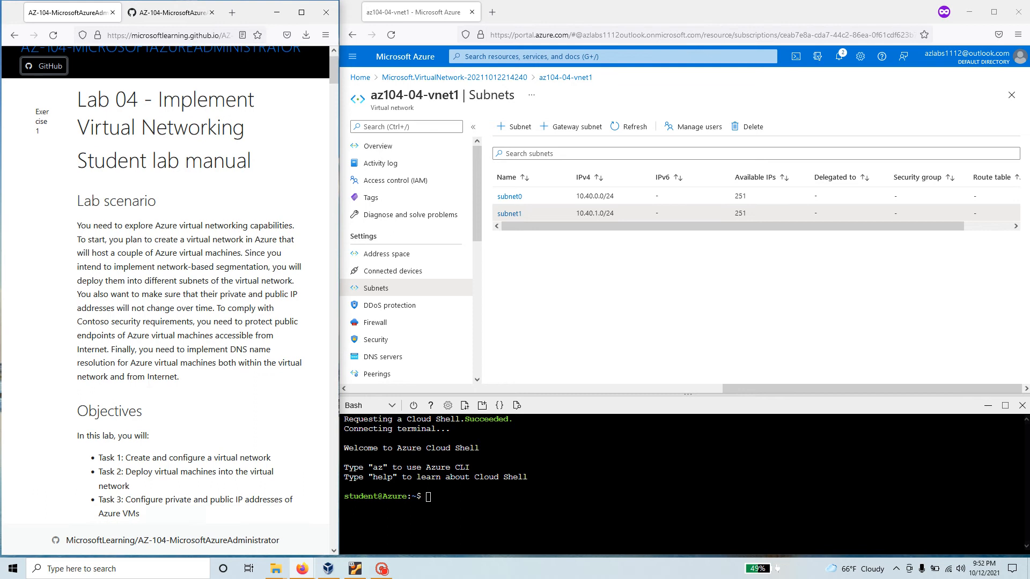
{"action": "scroll", "coordinate": [149, 388], "scroll_direction": "down", "scroll_amount": 8}
{"action": "scroll", "coordinate": [150, 388], "scroll_direction": "down", "scroll_amount": 15}
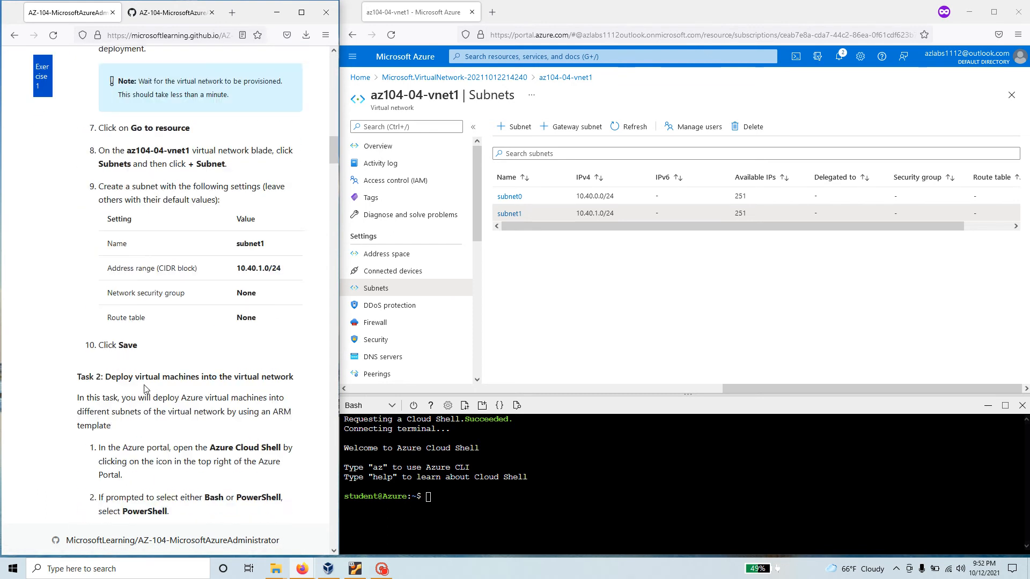
{"action": "scroll", "coordinate": [145, 387], "scroll_direction": "down", "scroll_amount": 4}
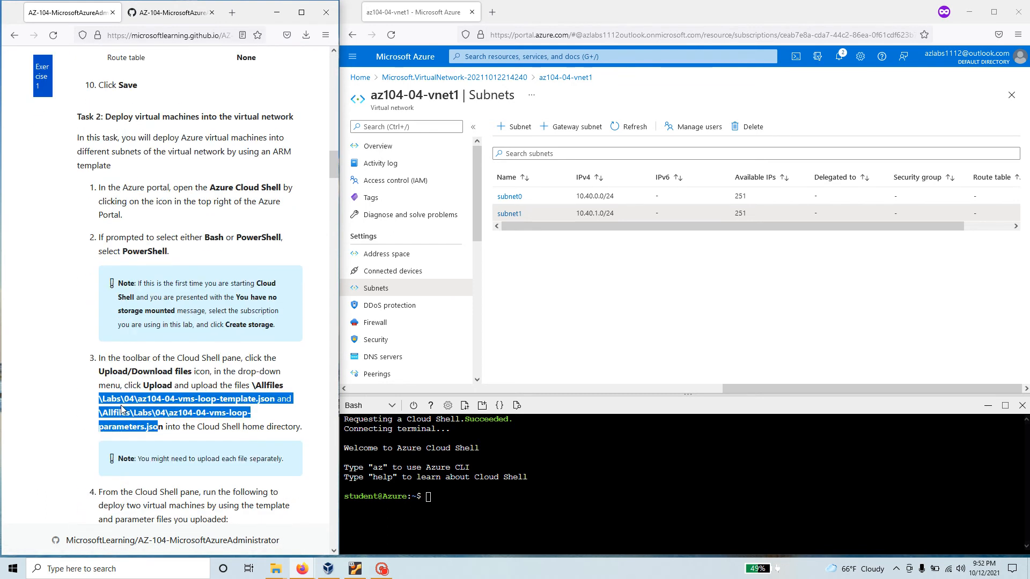
{"action": "left_click_drag", "start_coordinate": [252, 386], "coordinate": [134, 398]}
{"action": "left_click", "coordinate": [167, 13]}
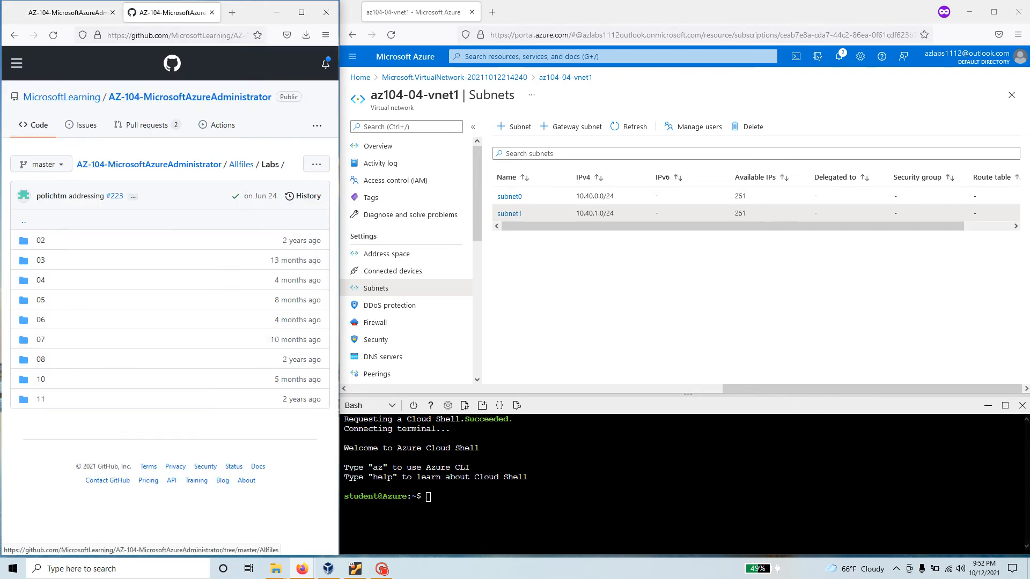
{"action": "left_click", "coordinate": [41, 281]}
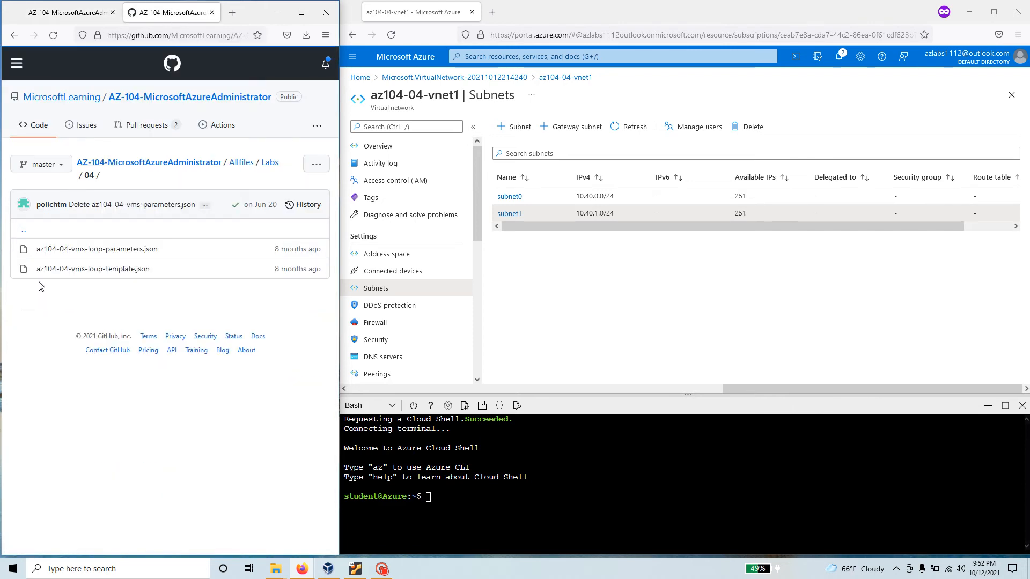
Step: Open az104-04-vms-loop-parameters.json and show its raw content
{"action": "left_click", "coordinate": [141, 250]}
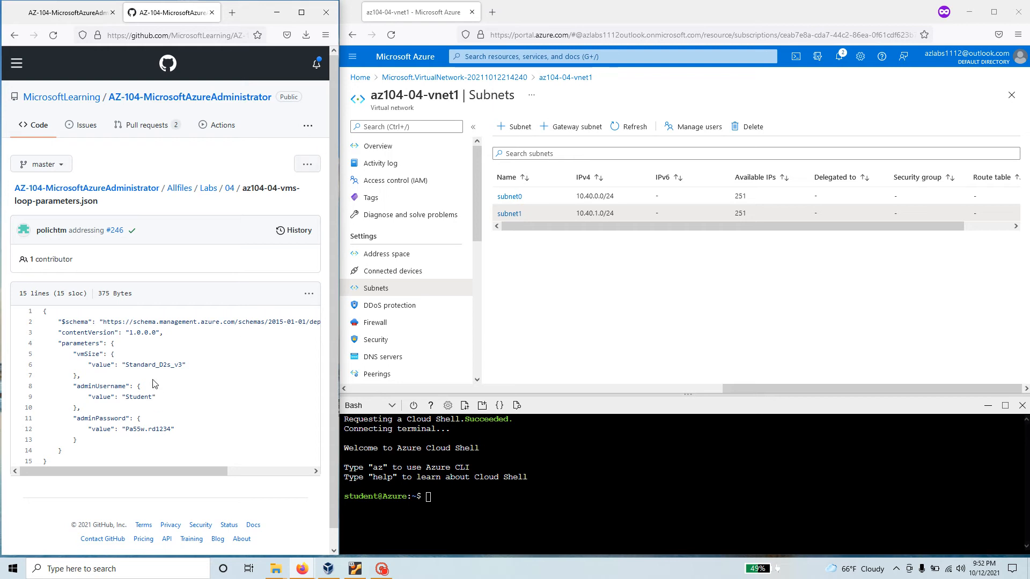
{"action": "right_click", "coordinate": [203, 367]}
{"action": "left_click", "coordinate": [307, 297]}
{"action": "left_click", "coordinate": [306, 296]}
{"action": "left_click", "coordinate": [262, 339]}
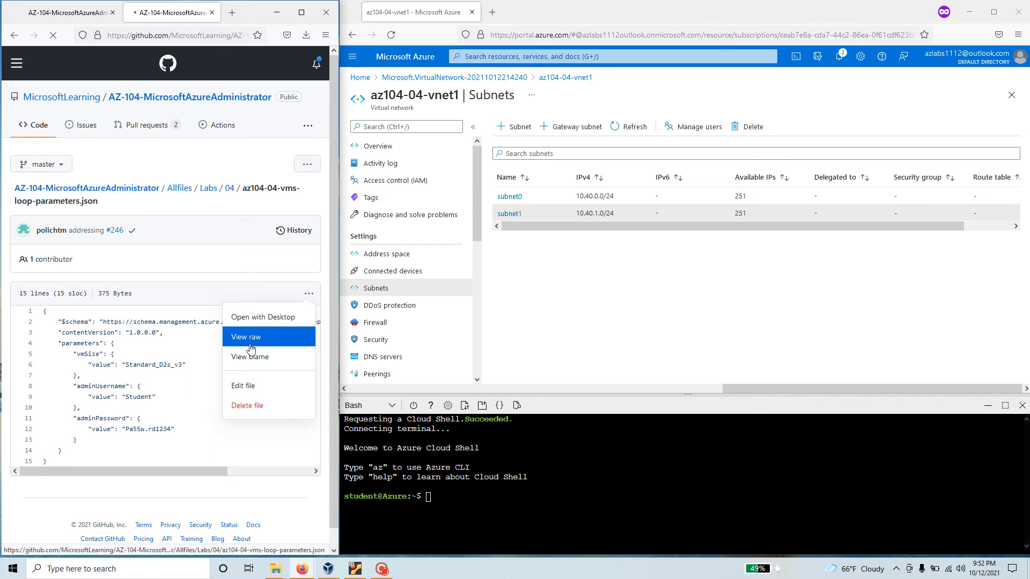
Step: Save az104-04-vms-loop-parameters.json into a new Desktop folder named "downloaded templates"
{"action": "right_click", "coordinate": [179, 203]}
{"action": "left_click", "coordinate": [205, 231]}
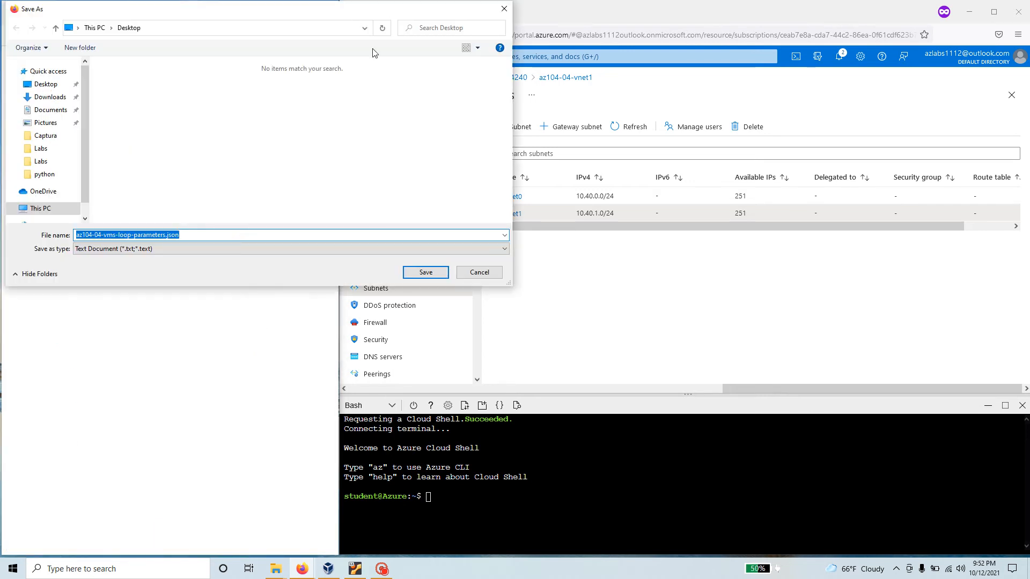
{"action": "right_click", "coordinate": [300, 144]}
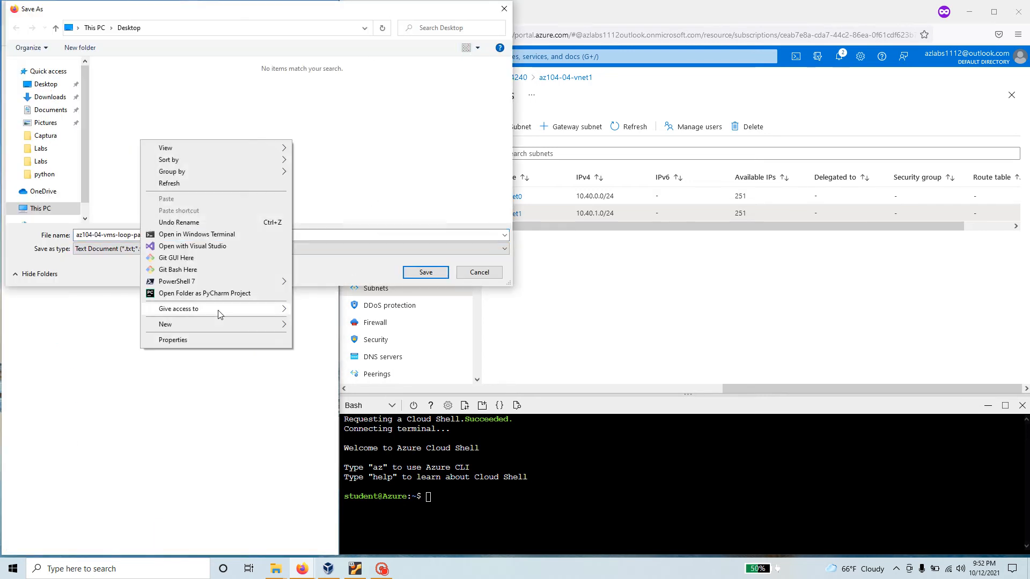
{"action": "mouse_move", "coordinate": [248, 324]}
{"action": "left_click", "coordinate": [311, 326]}
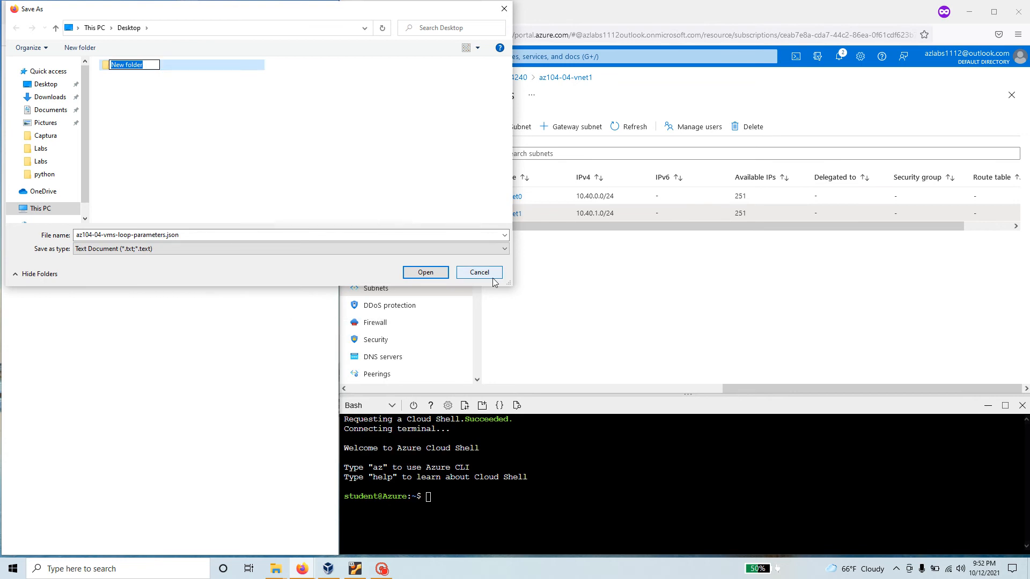
{"action": "type", "text": "downloaded tem"}
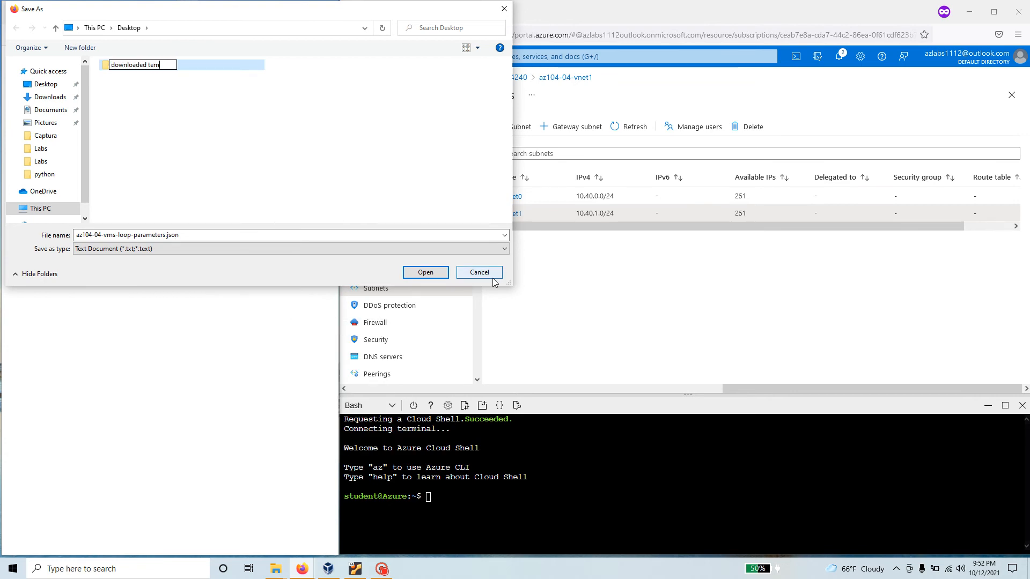
{"action": "type", "text": "plates"}
{"action": "key", "text": "Return"}
{"action": "key", "text": "Return"}
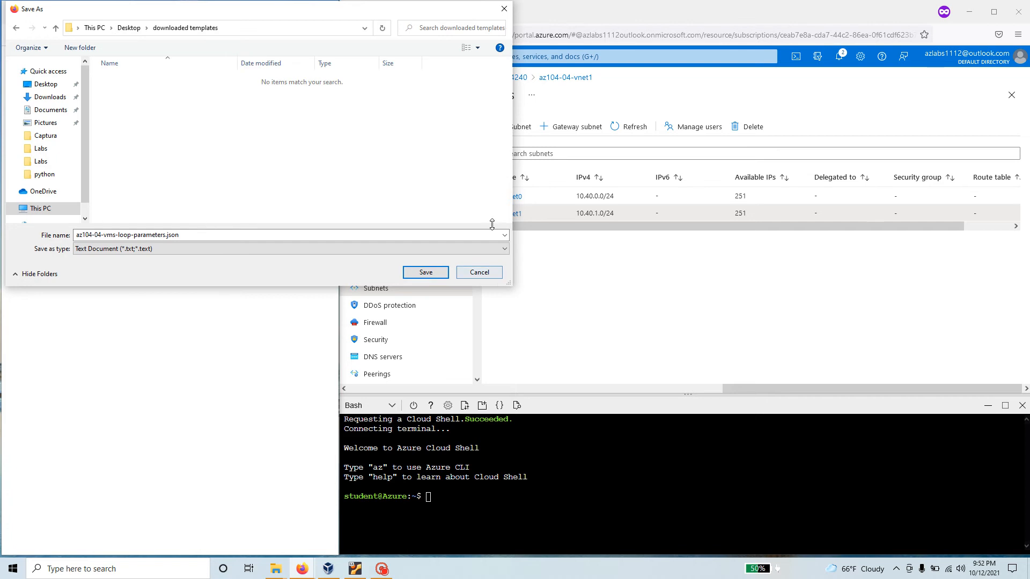
{"action": "left_click", "coordinate": [421, 271]}
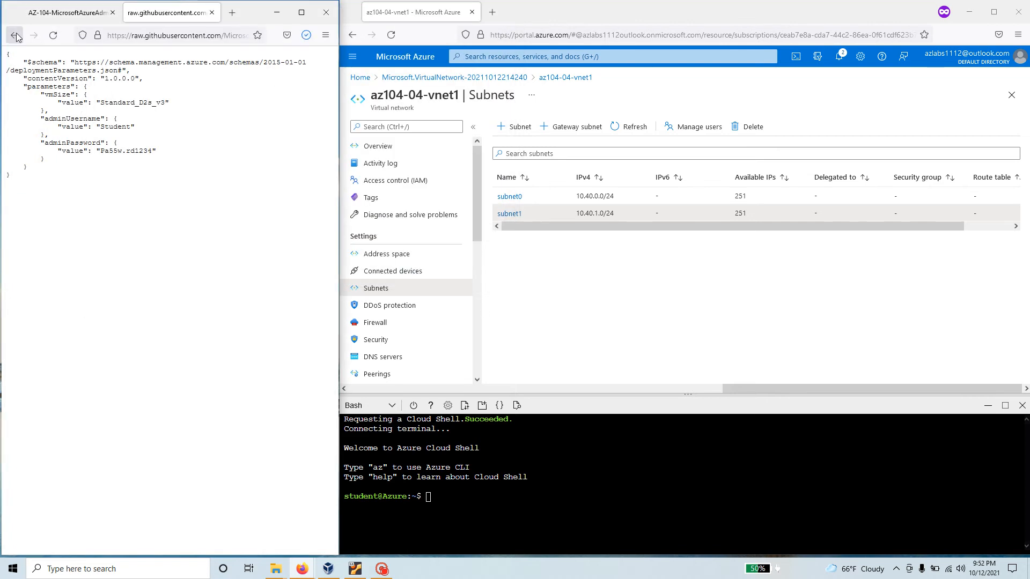
Step: Open az104-04-vms-loop-template.json from lab folder 04 as raw content and save it into the "downloaded templates" folder
{"action": "left_click", "coordinate": [16, 36]}
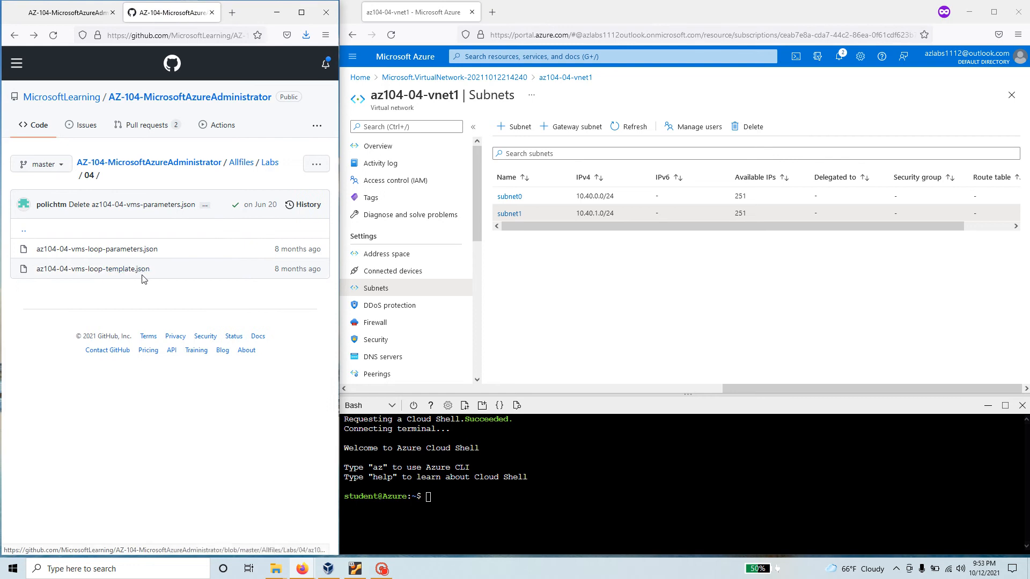
{"action": "left_click", "coordinate": [139, 273]}
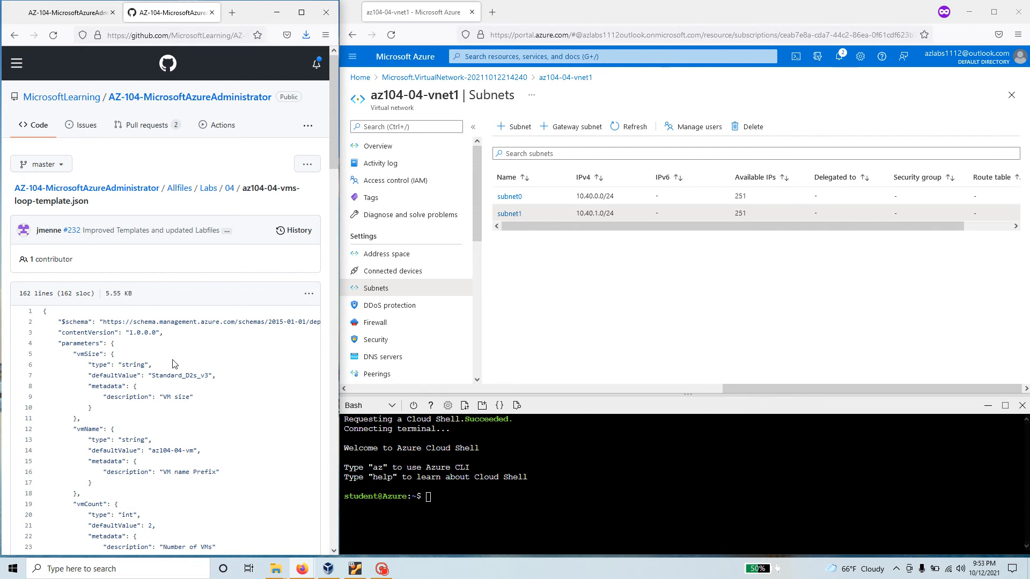
{"action": "left_click", "coordinate": [309, 298]}
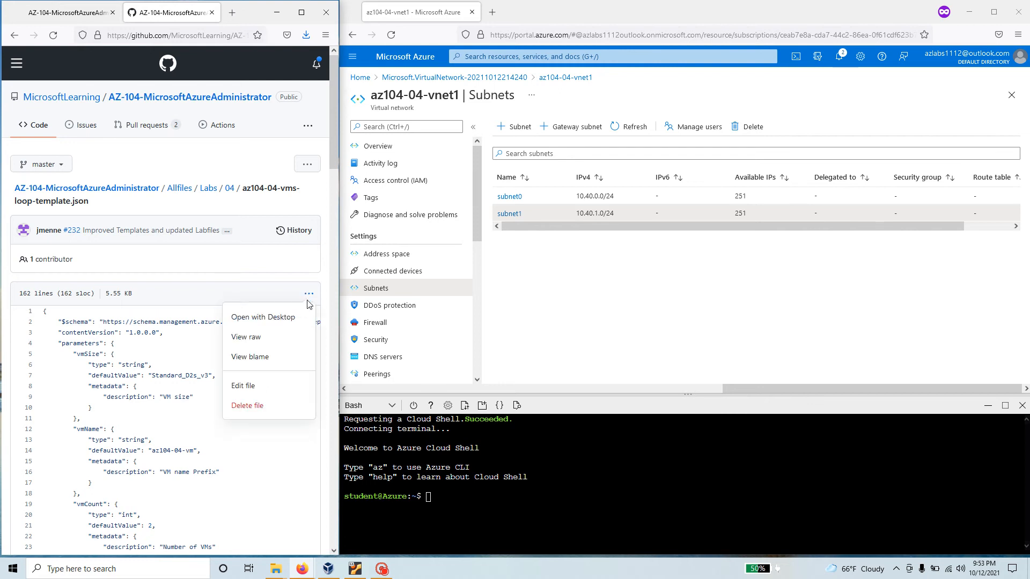
{"action": "left_click", "coordinate": [287, 346]}
{"action": "right_click", "coordinate": [218, 184]}
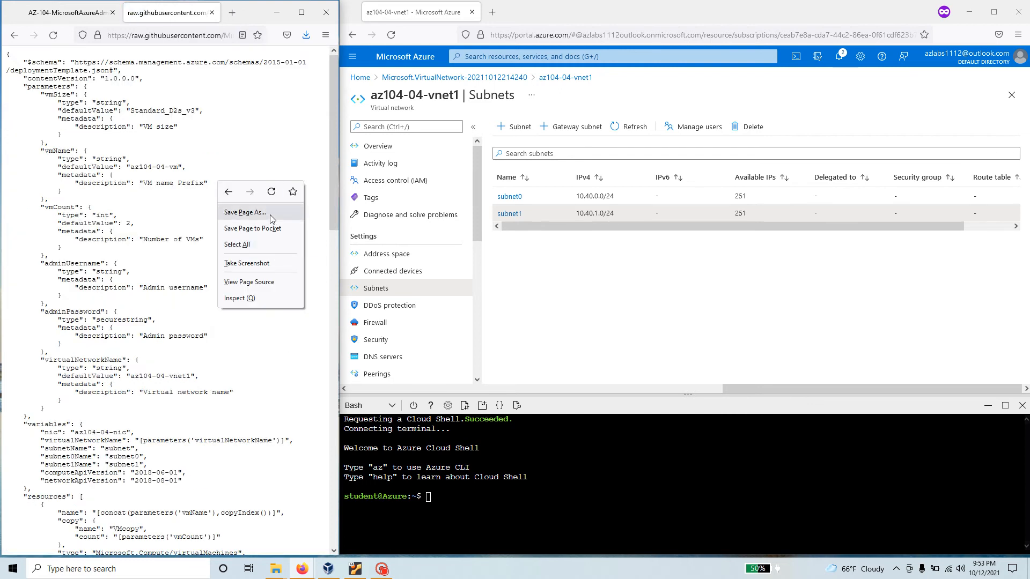
{"action": "left_click", "coordinate": [270, 215]}
{"action": "left_click", "coordinate": [420, 275]}
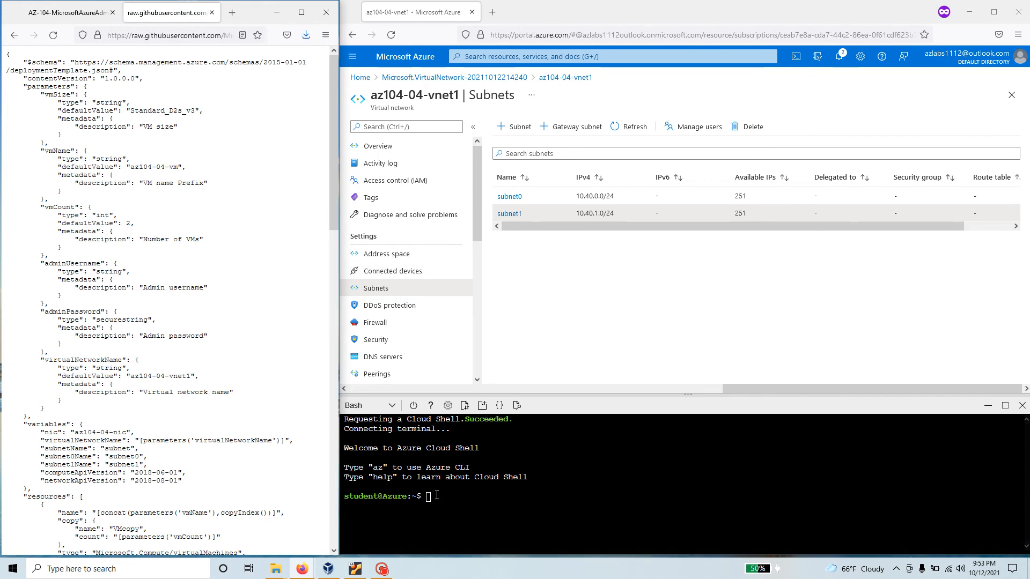
Step: Check the names of the template and parameter files required for upload in Task 2 of the lab manual
{"action": "left_click", "coordinate": [53, 9]}
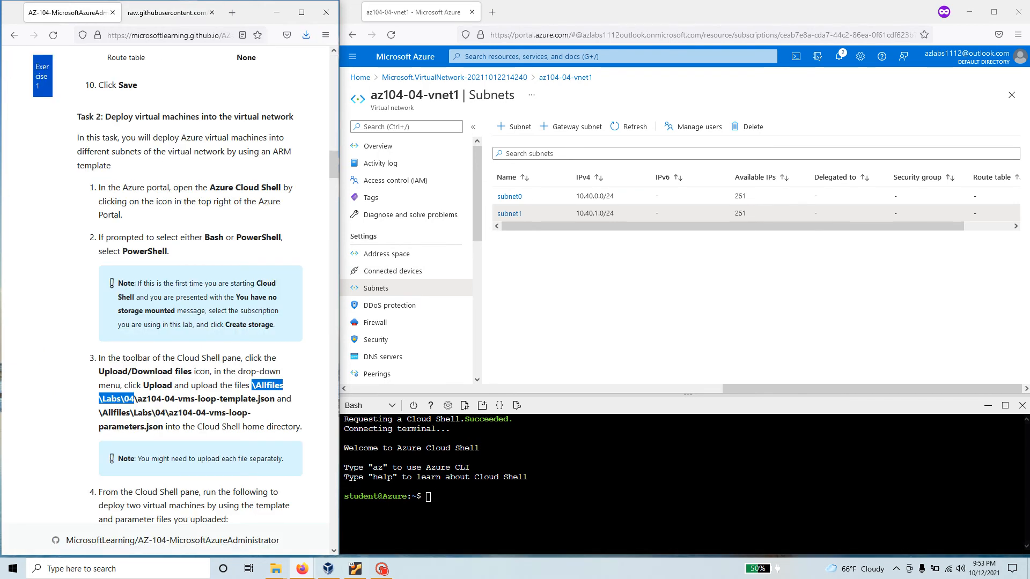
{"action": "left_click_drag", "start_coordinate": [275, 399], "coordinate": [145, 398]}
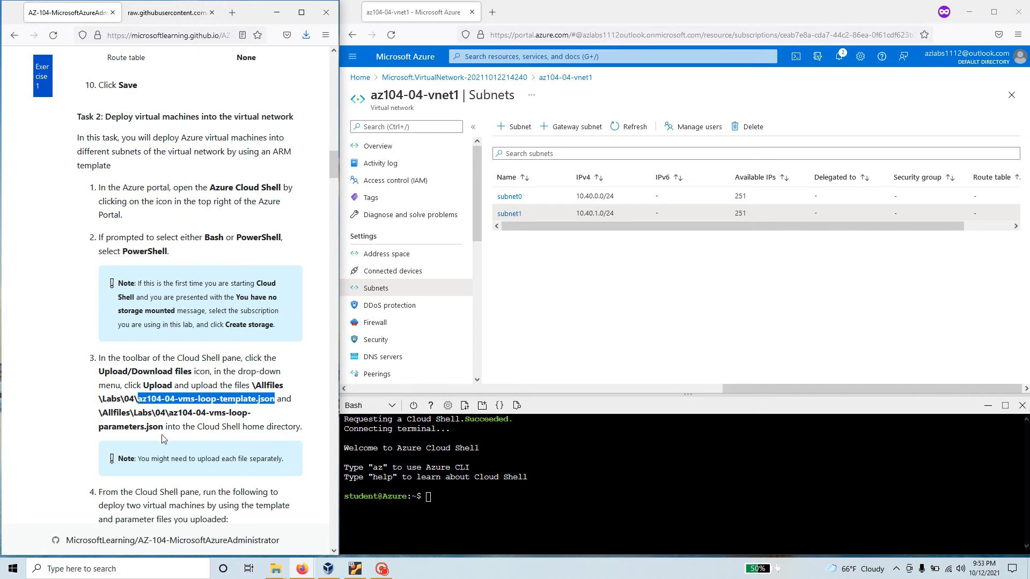
{"action": "mouse_move", "coordinate": [163, 427]}
{"action": "left_mouse_down"}
{"action": "mouse_move", "coordinate": [152, 426]}
{"action": "mouse_move", "coordinate": [166, 412]}
{"action": "left_mouse_up"}
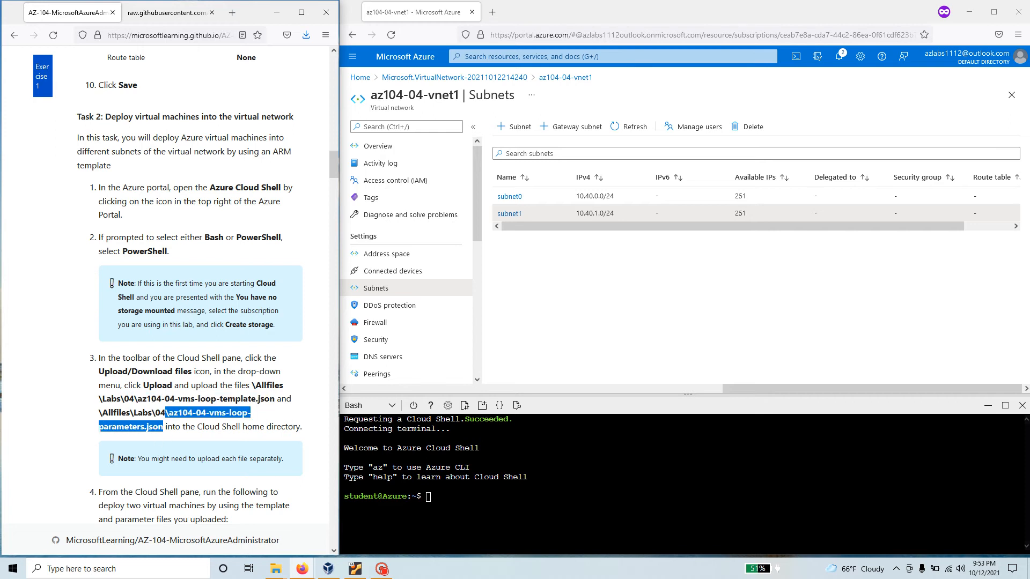
{"action": "scroll", "coordinate": [249, 387], "scroll_direction": "down", "scroll_amount": 1}
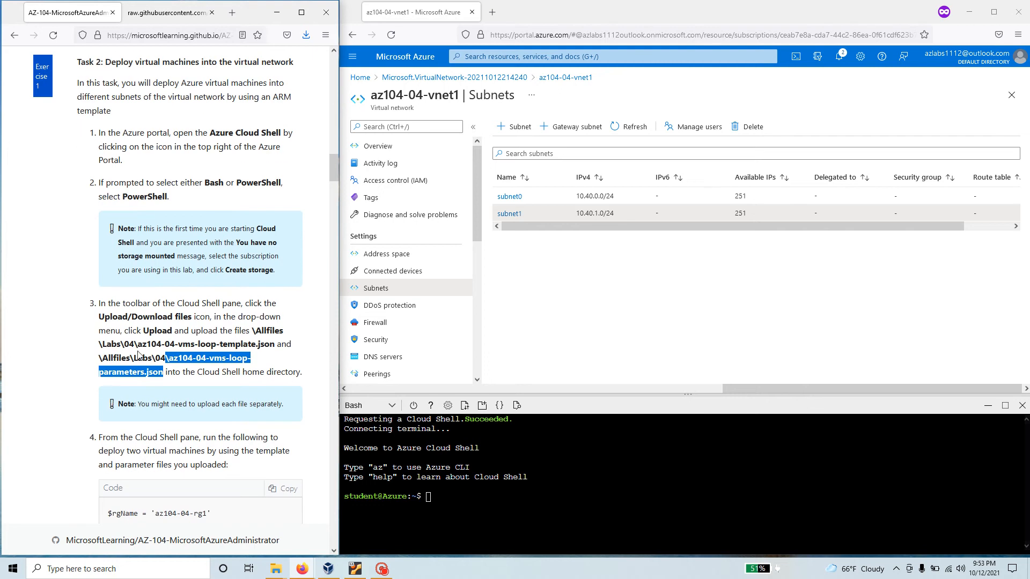
Step: Try to upload both JSON files from the Desktop folder "downloaded templates" to Cloud Shell together, and list the home directory with ls
{"action": "left_click", "coordinate": [465, 406]}
{"action": "left_click", "coordinate": [471, 427]}
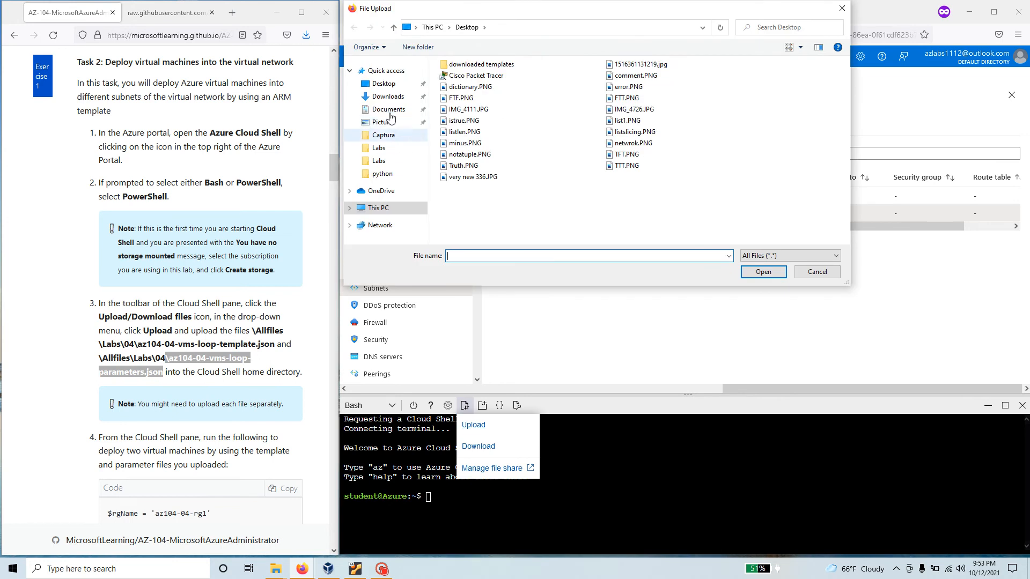
{"action": "left_click", "coordinate": [383, 85]}
{"action": "left_click", "coordinate": [489, 66]}
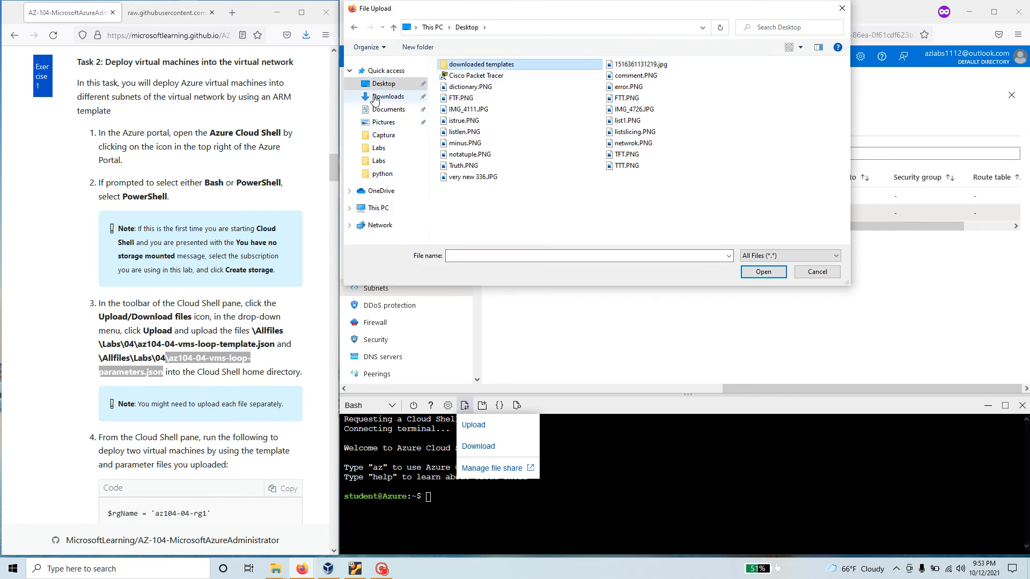
{"action": "double_click", "coordinate": [495, 67]}
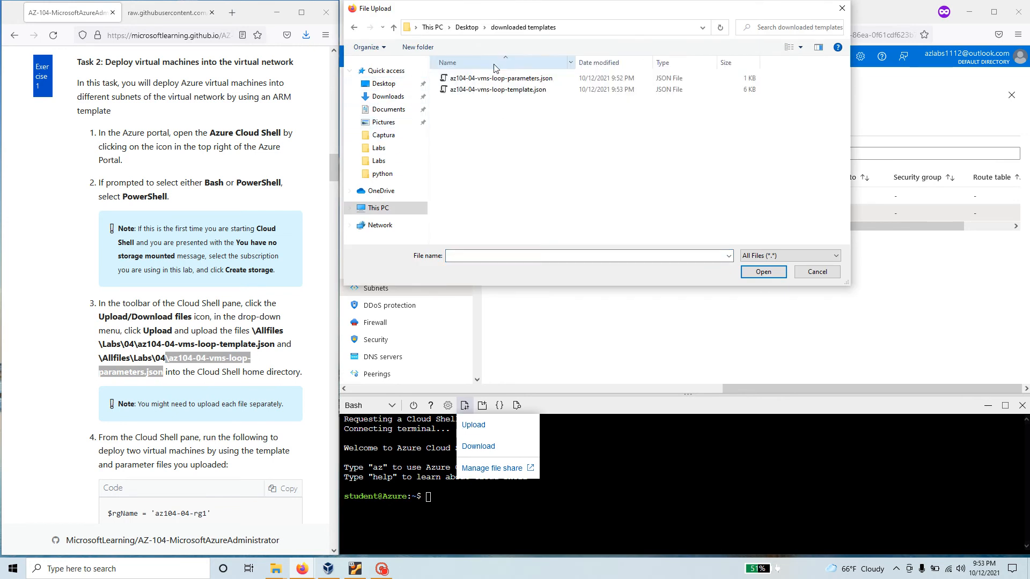
{"action": "left_click", "coordinate": [529, 77]}
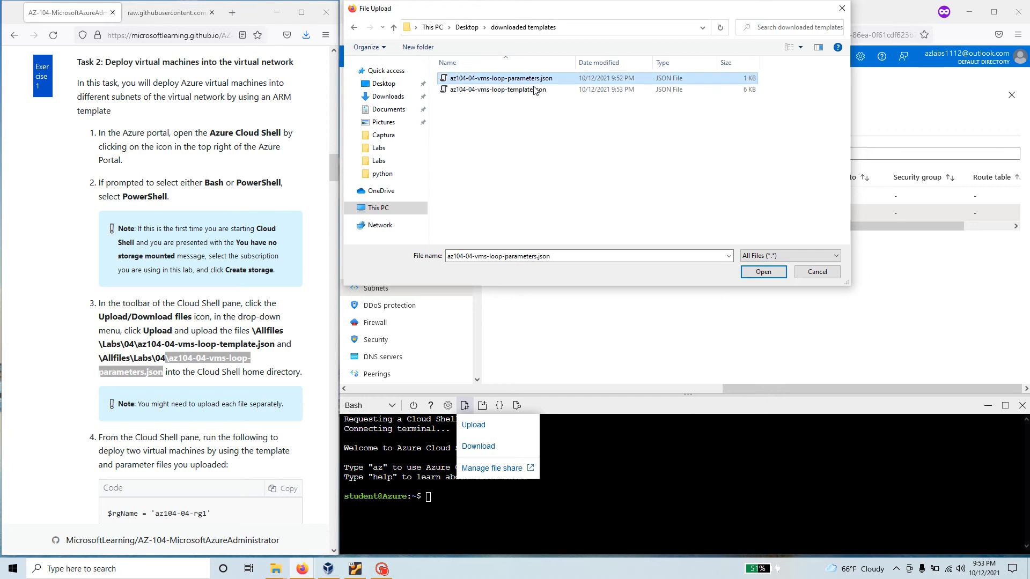
{"action": "left_click", "coordinate": [490, 92], "text": "ctrl"}
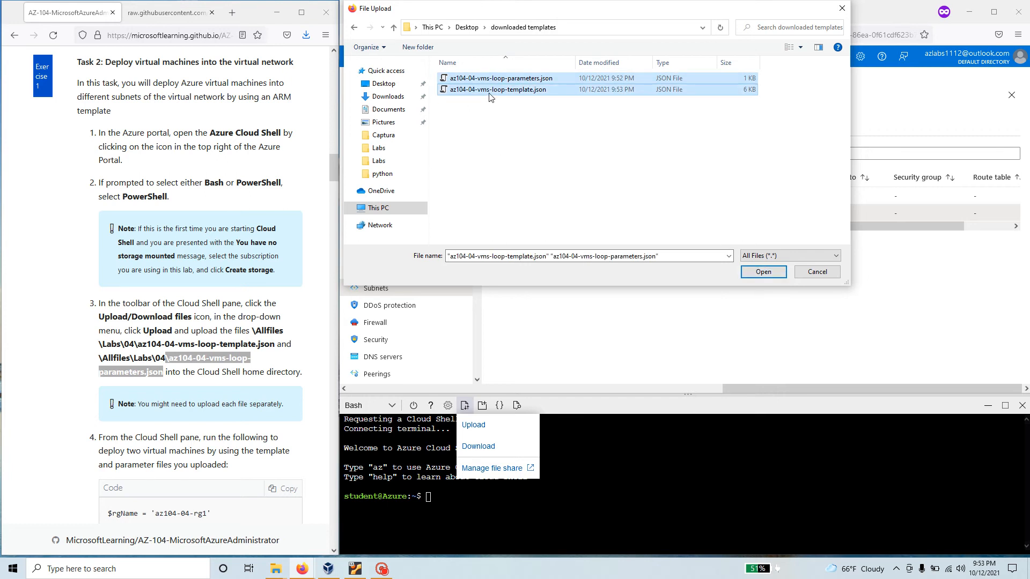
{"action": "left_click", "coordinate": [762, 272]}
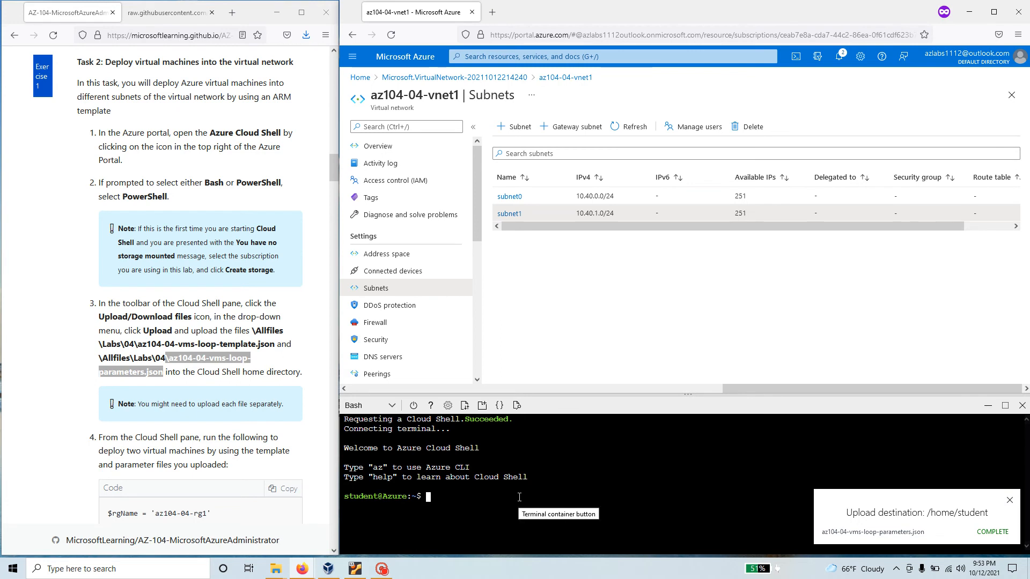
{"action": "key", "text": "Return"}
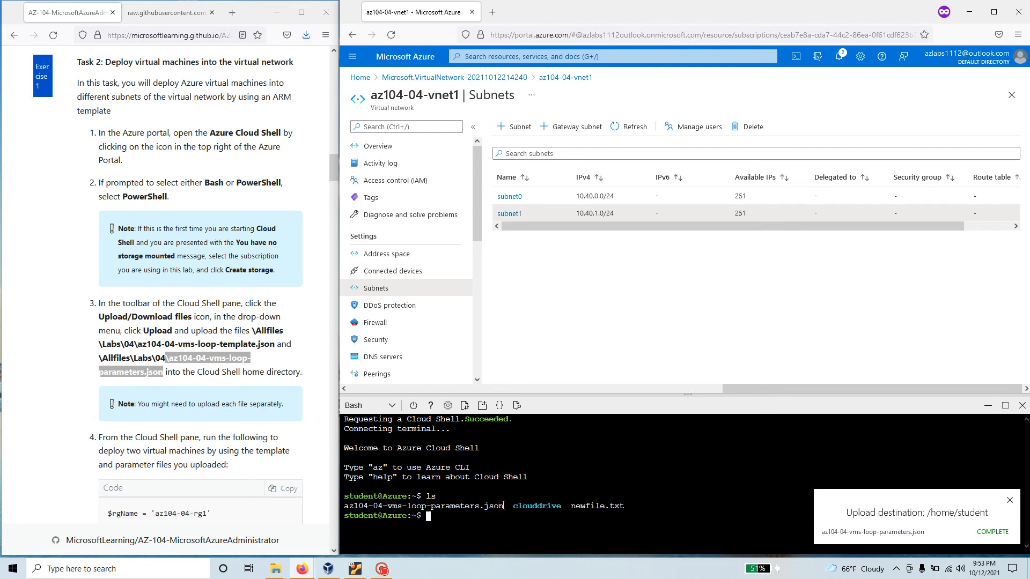
{"action": "left_click_drag", "start_coordinate": [504, 505], "coordinate": [344, 506]}
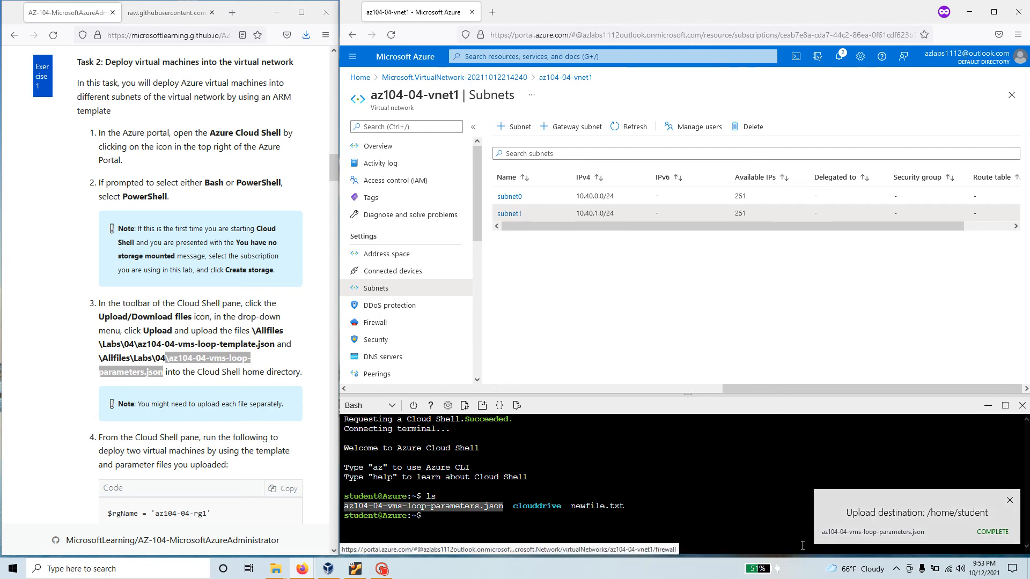
Step: Upload az104-04-vms-loop-template.json by itself from "downloaded templates" to the Cloud Shell home directory
{"action": "left_click", "coordinate": [481, 405]}
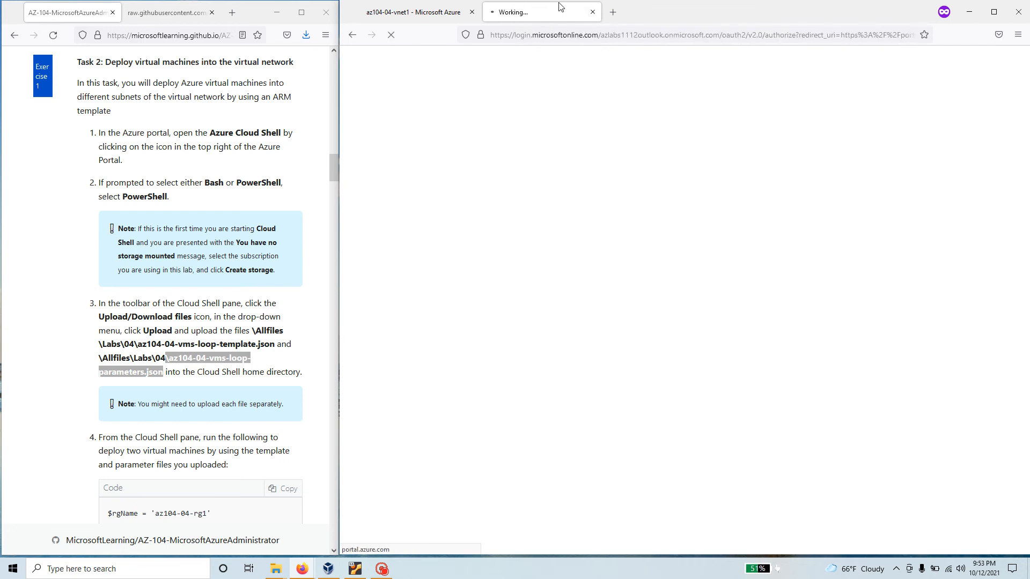
{"action": "left_click", "coordinate": [593, 12]}
{"action": "left_click", "coordinate": [464, 406]}
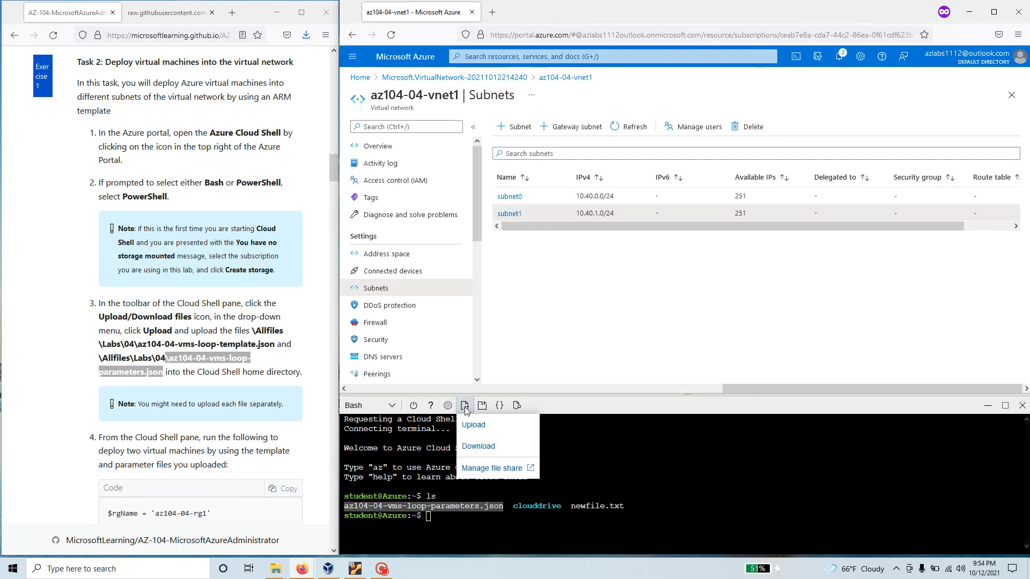
{"action": "left_click", "coordinate": [468, 426]}
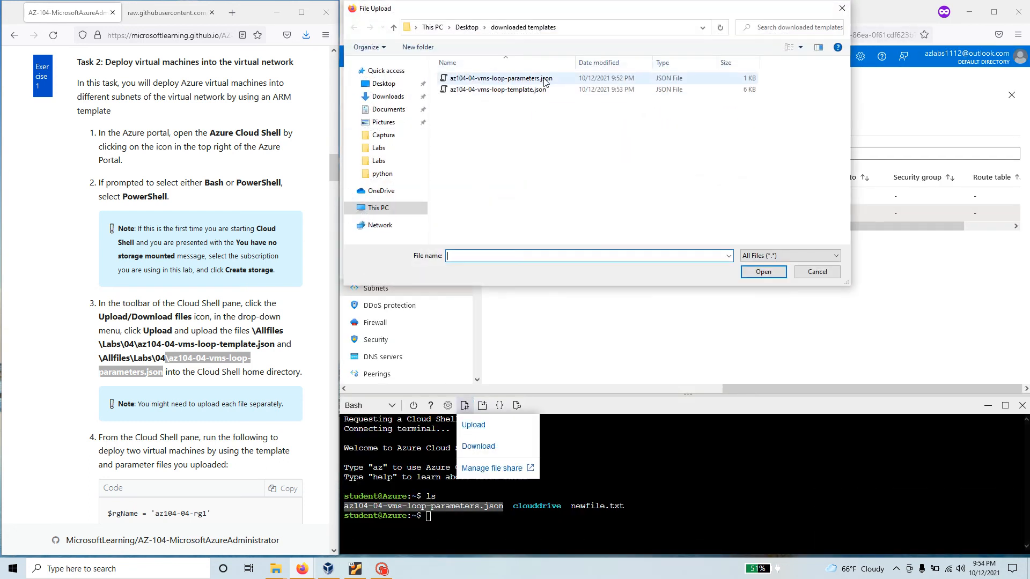
{"action": "left_click", "coordinate": [498, 89]}
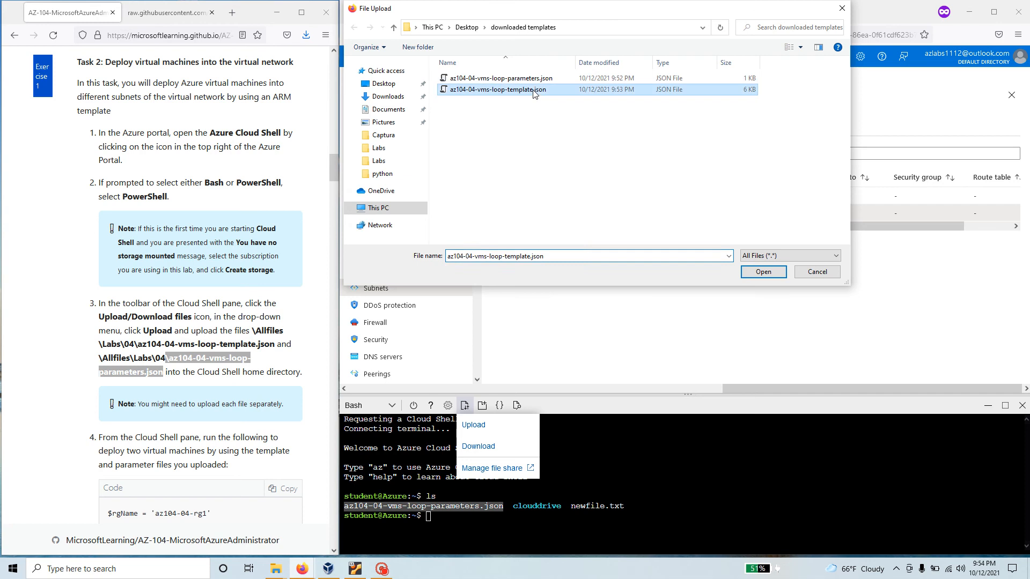
{"action": "left_click", "coordinate": [763, 272]}
Step: List the Cloud Shell home directory with ls and check for the parameters and template files
{"action": "left_click", "coordinate": [451, 523]}
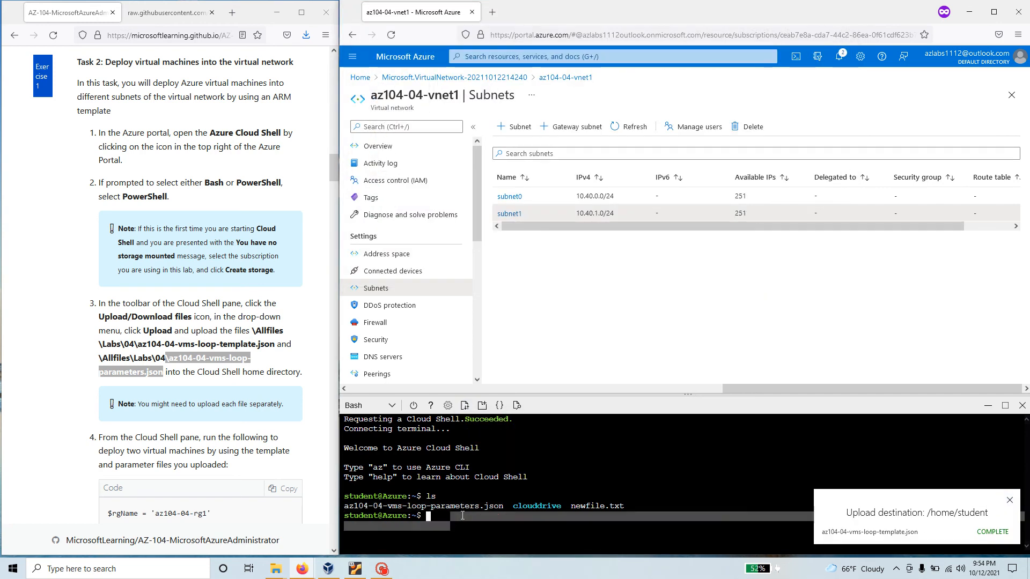
{"action": "type", "text": "ls"}
{"action": "key", "text": "Return"}
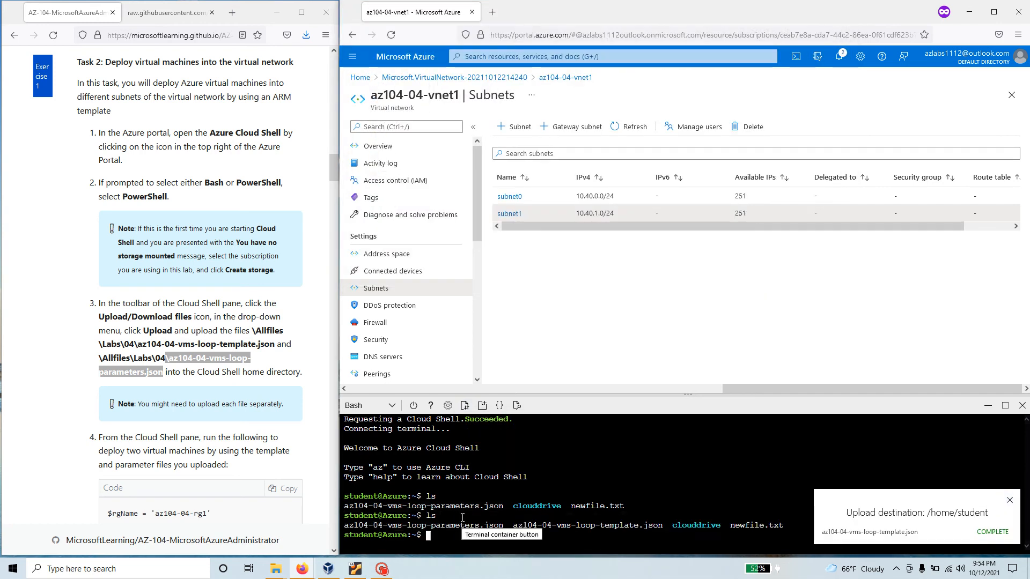
{"action": "left_click_drag", "start_coordinate": [504, 525], "coordinate": [355, 526]}
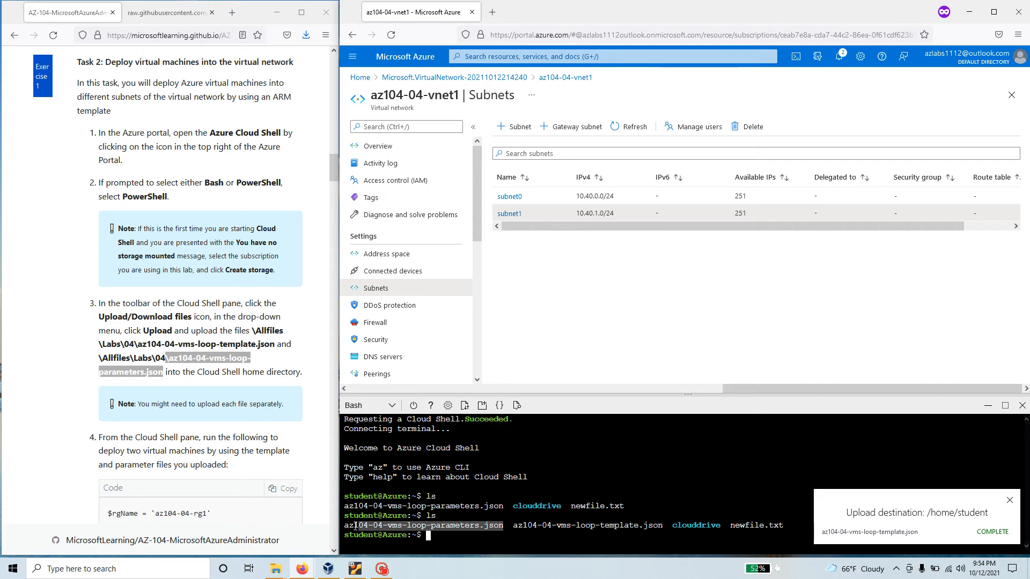
{"action": "left_click_drag", "start_coordinate": [662, 526], "coordinate": [511, 527]}
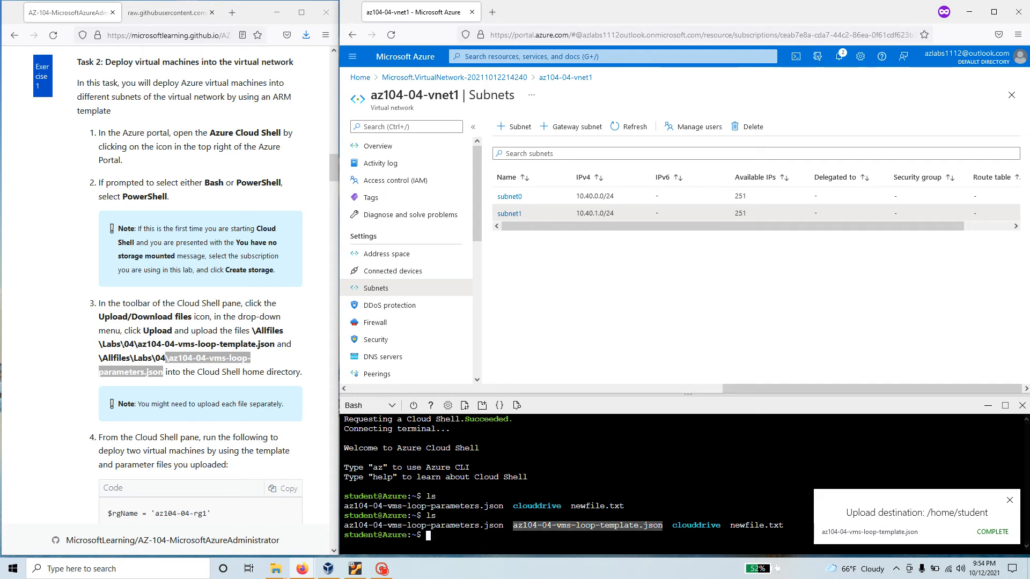
Step: Copy the line $rgName = 'az104-04-rg1' from step 4 of the lab manual and paste it at the Cloud Shell prompt
{"action": "scroll", "coordinate": [97, 351], "scroll_direction": "down", "scroll_amount": 2}
{"action": "scroll", "coordinate": [122, 342], "scroll_direction": "down", "scroll_amount": 2}
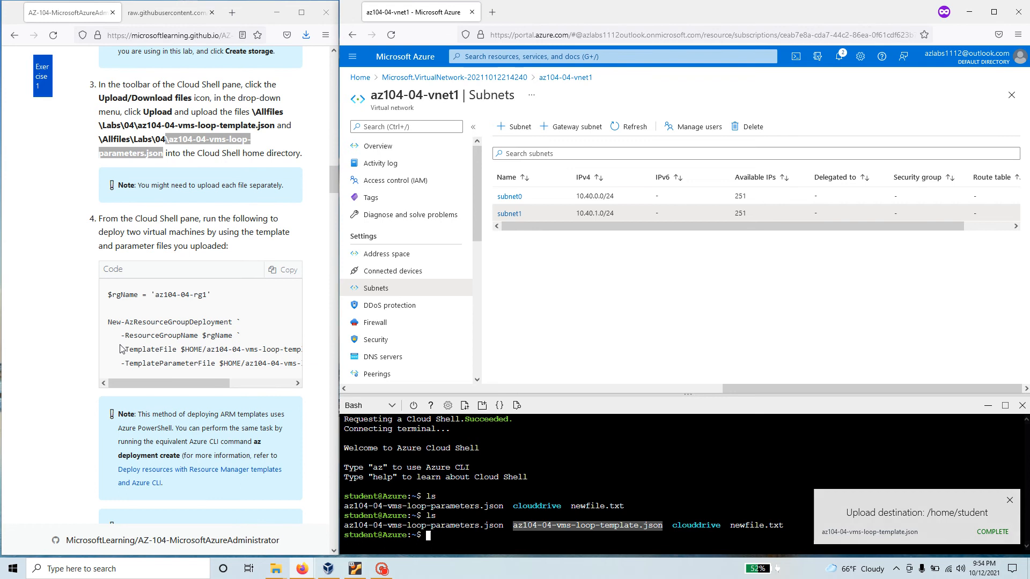
{"action": "left_click_drag", "start_coordinate": [135, 295], "coordinate": [108, 295]}
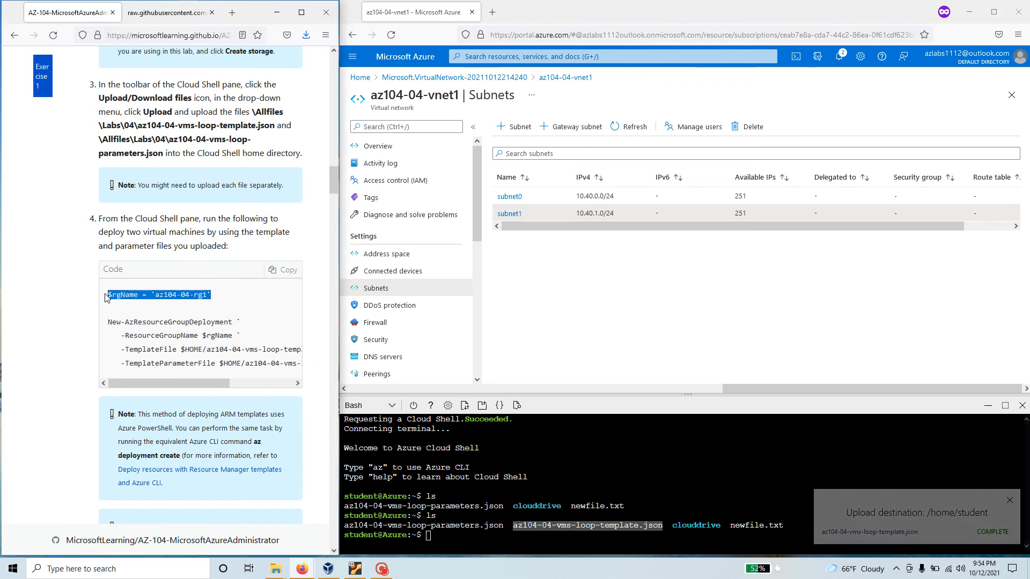
{"action": "right_click", "coordinate": [114, 295]}
{"action": "left_click", "coordinate": [124, 303]}
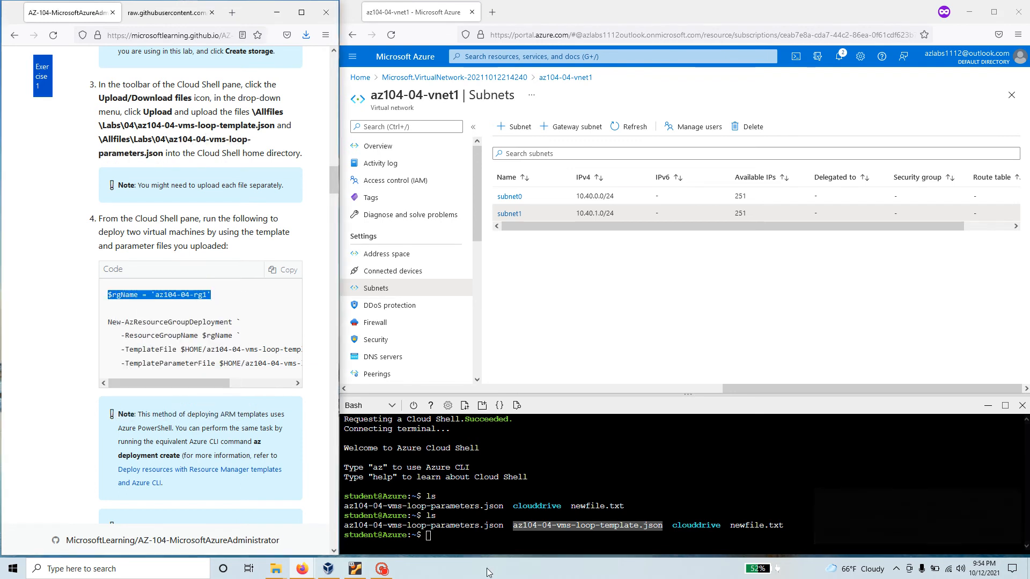
{"action": "left_click", "coordinate": [470, 535]}
{"action": "right_click", "coordinate": [470, 534]}
{"action": "left_click", "coordinate": [507, 432]}
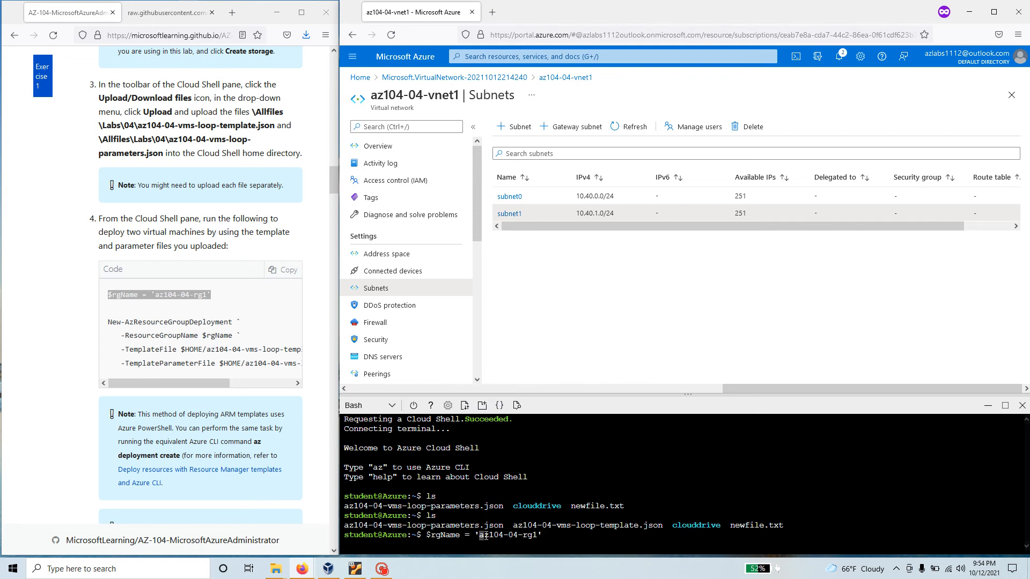
Step: Compare the pasted resource group name with the az104-04-vnet1 overview and run the $rgName assignment in Cloud Shell
{"action": "double_click", "coordinate": [482, 536]}
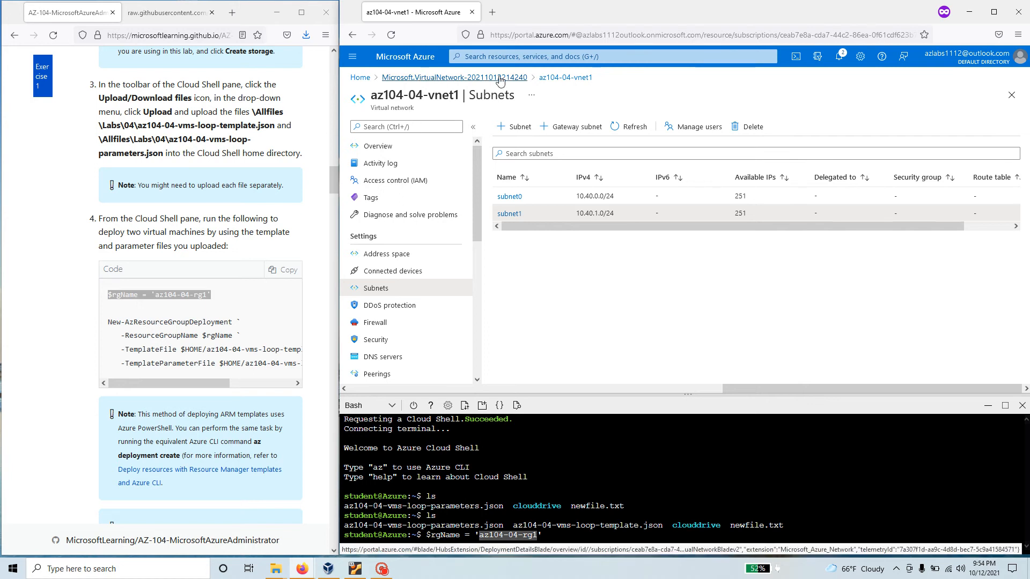
{"action": "left_click", "coordinate": [384, 149]}
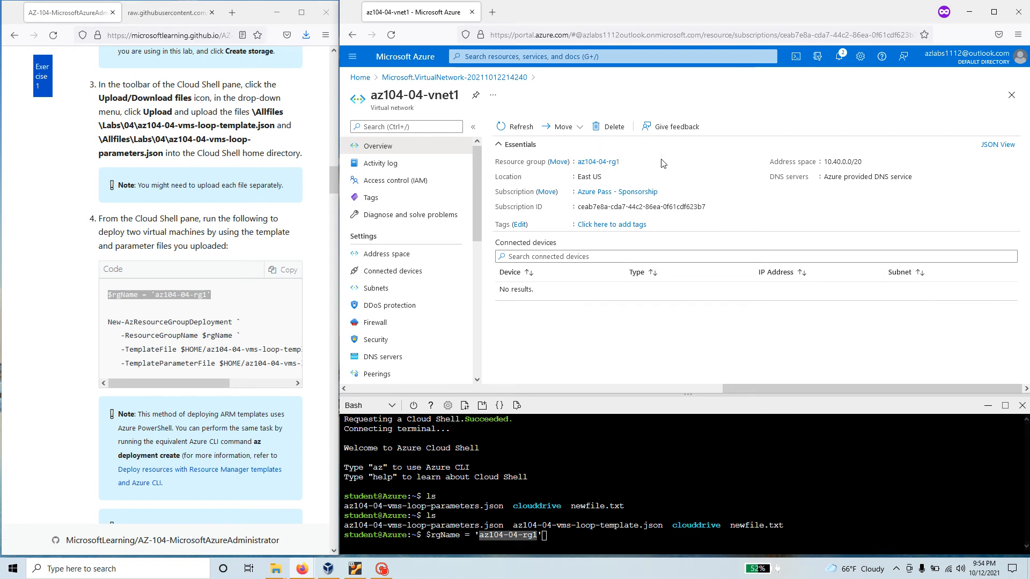
{"action": "left_click_drag", "start_coordinate": [621, 162], "coordinate": [579, 165]}
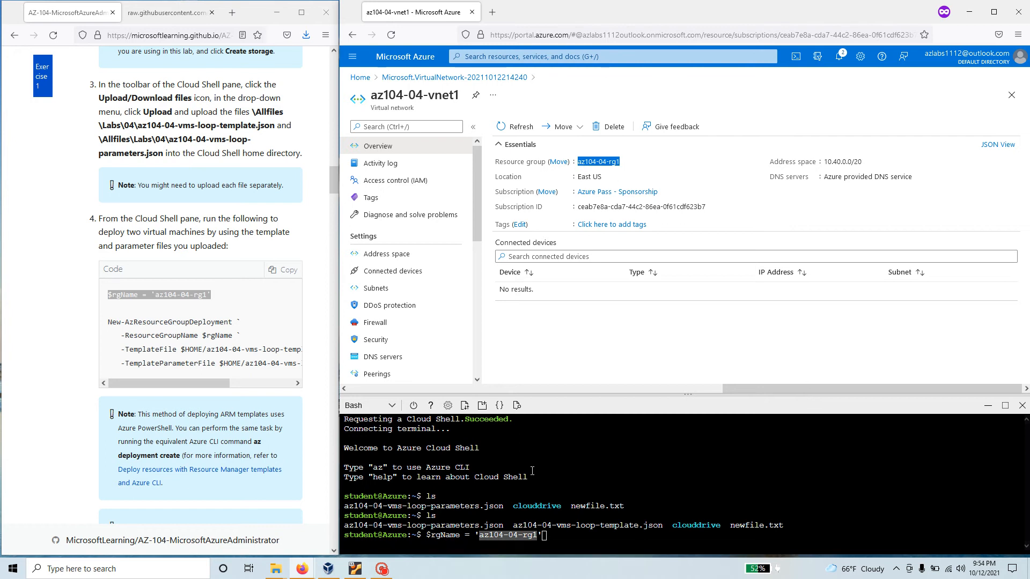
{"action": "left_click_drag", "start_coordinate": [461, 536], "coordinate": [427, 535]}
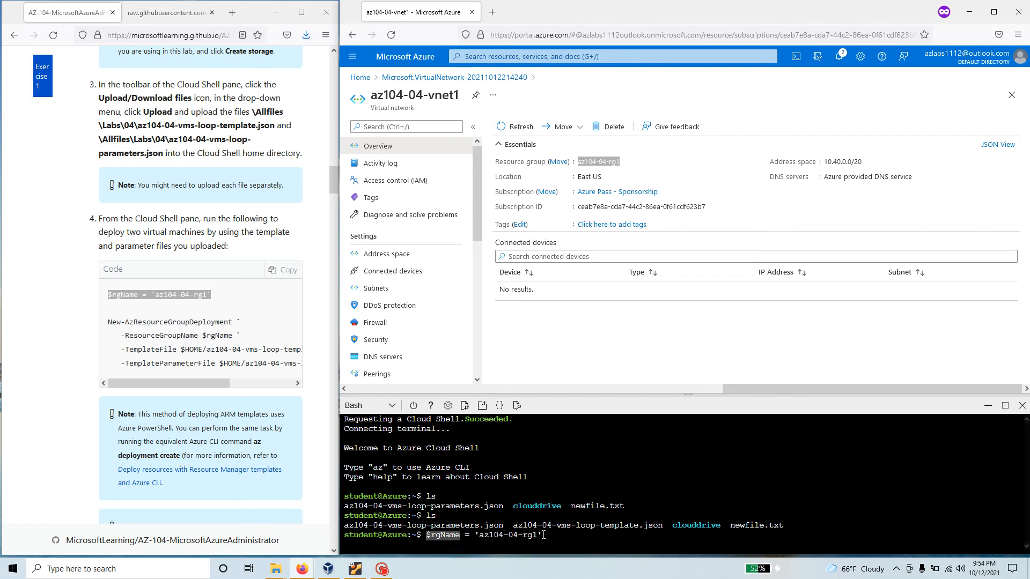
{"action": "left_click", "coordinate": [551, 536]}
{"action": "key", "text": "Return"}
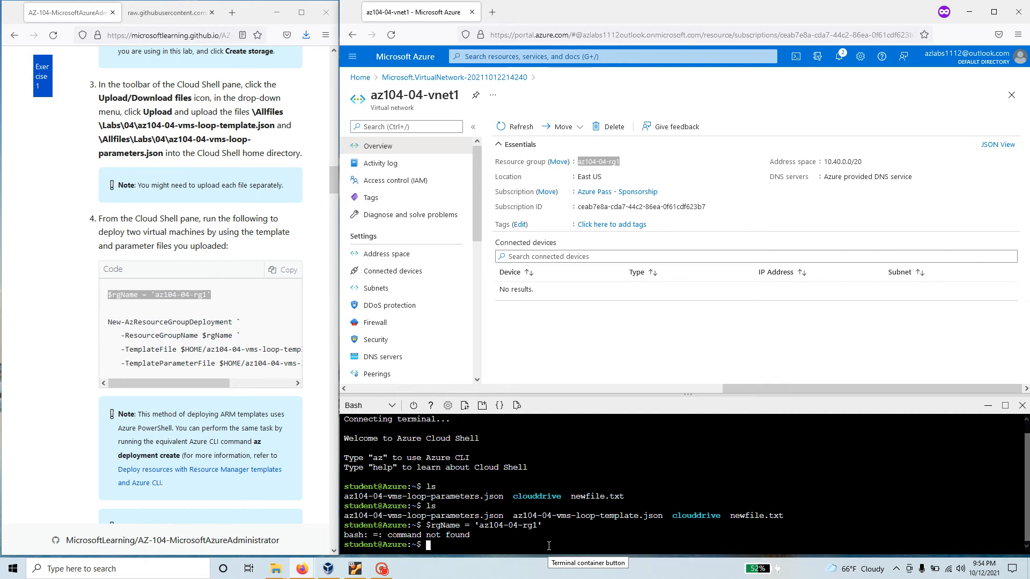
{"action": "key", "text": "Up"}
{"action": "key", "text": "Left"}
{"action": "key", "text": "Left"}
{"action": "key", "text": "Left"}
{"action": "key", "text": "Left"}
{"action": "key", "text": "Left"}
{"action": "key", "text": "Left"}
{"action": "key", "text": "Left"}
{"action": "key", "text": "Left"}
{"action": "key", "text": "Left"}
{"action": "key", "text": "Left"}
{"action": "key", "text": "Left"}
{"action": "key", "text": "Left"}
{"action": "key", "text": "Left"}
{"action": "key", "text": "Left"}
{"action": "key", "text": "Left"}
{"action": "key", "text": "Left"}
{"action": "key", "text": "Left"}
{"action": "key", "text": "Left"}
{"action": "key", "text": "Left"}
{"action": "key", "text": "Left"}
{"action": "key", "text": "Left"}
{"action": "key", "text": "Left"}
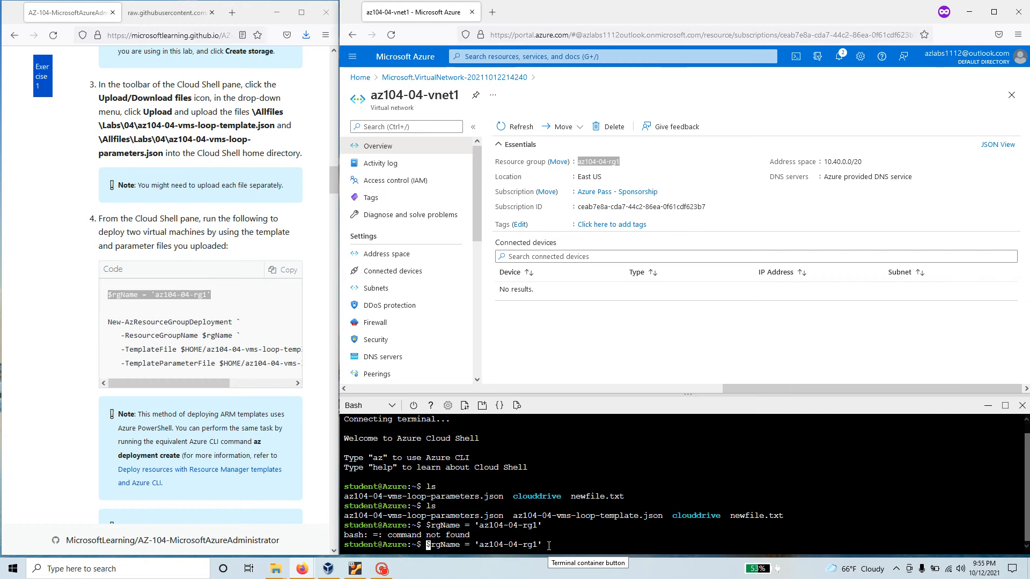
{"action": "key", "text": "Right"}
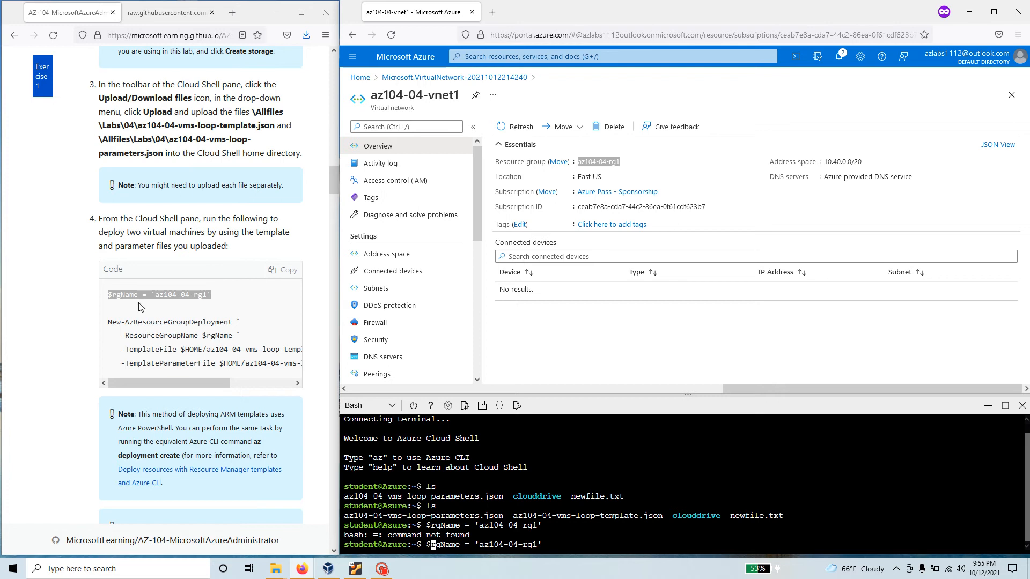
Step: Switch Cloud Shell from Bash to PowerShell and list the home directory with dir
{"action": "left_click", "coordinate": [108, 326]}
{"action": "left_click_drag", "start_coordinate": [108, 325], "coordinate": [233, 323]}
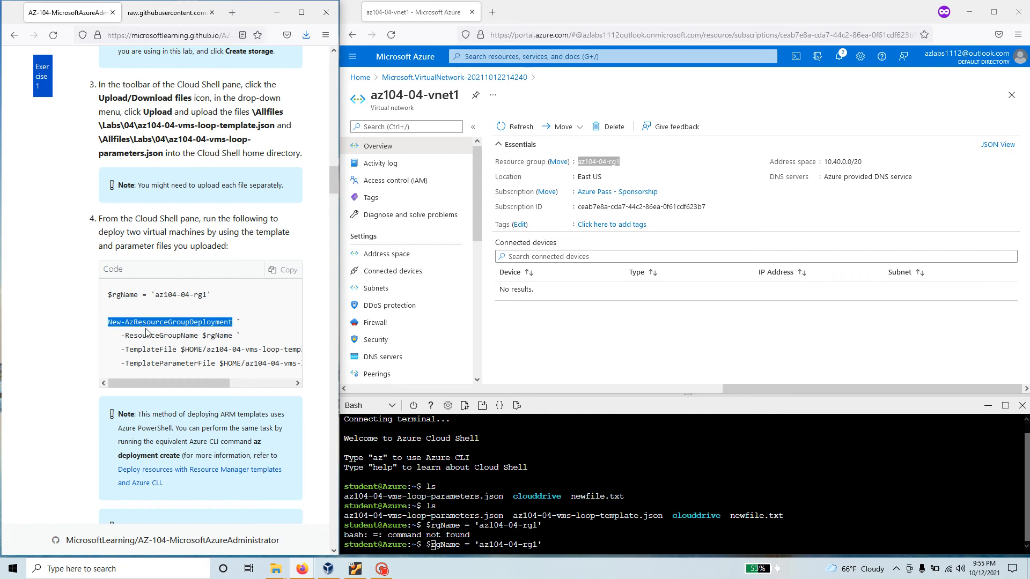
{"action": "left_click", "coordinate": [370, 405]}
{"action": "left_click", "coordinate": [378, 428]}
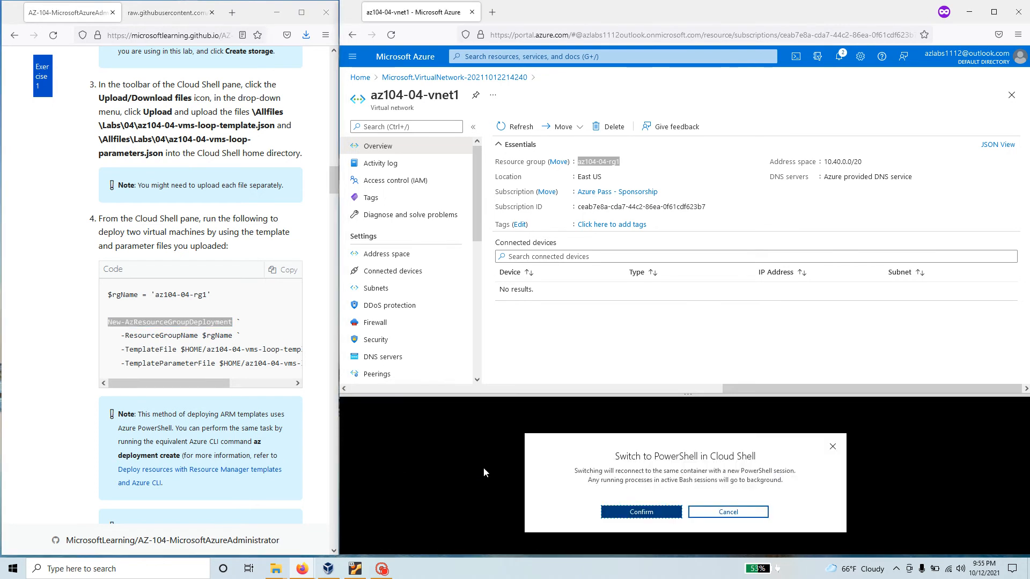
{"action": "left_click", "coordinate": [620, 513]}
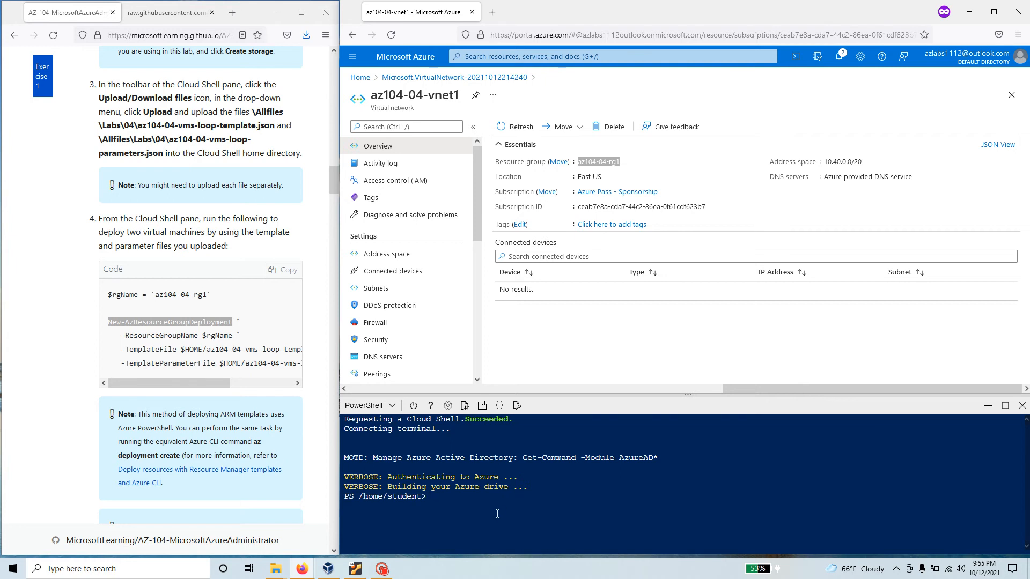
{"action": "type", "text": "dir"}
{"action": "key", "text": "Return"}
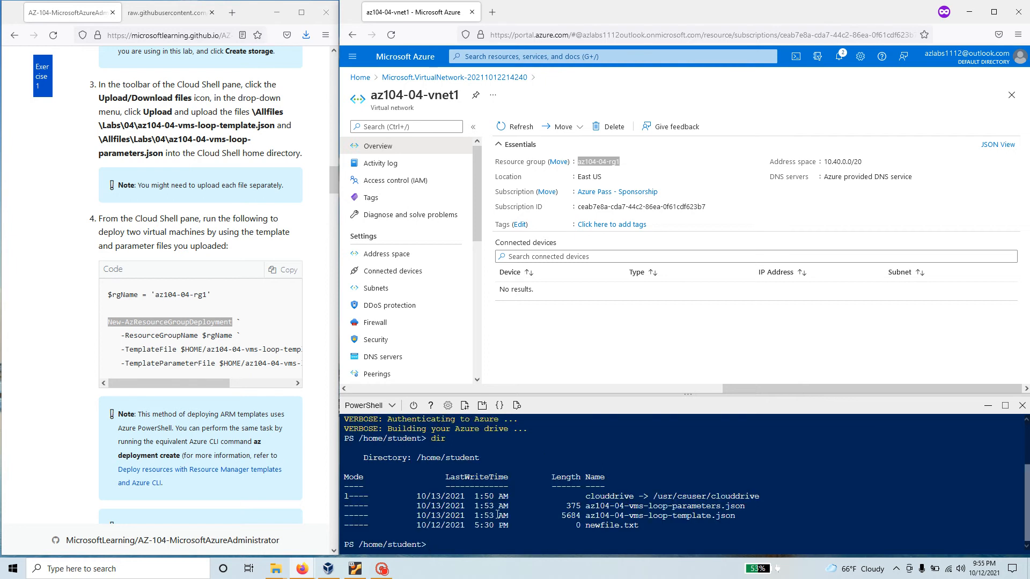
Step: Paste and run $rgName = 'az104-04-rg1' in the PowerShell session and check the variable with echo $rgName
{"action": "left_click_drag", "start_coordinate": [745, 520], "coordinate": [363, 507]}
{"action": "right_click", "coordinate": [474, 543]}
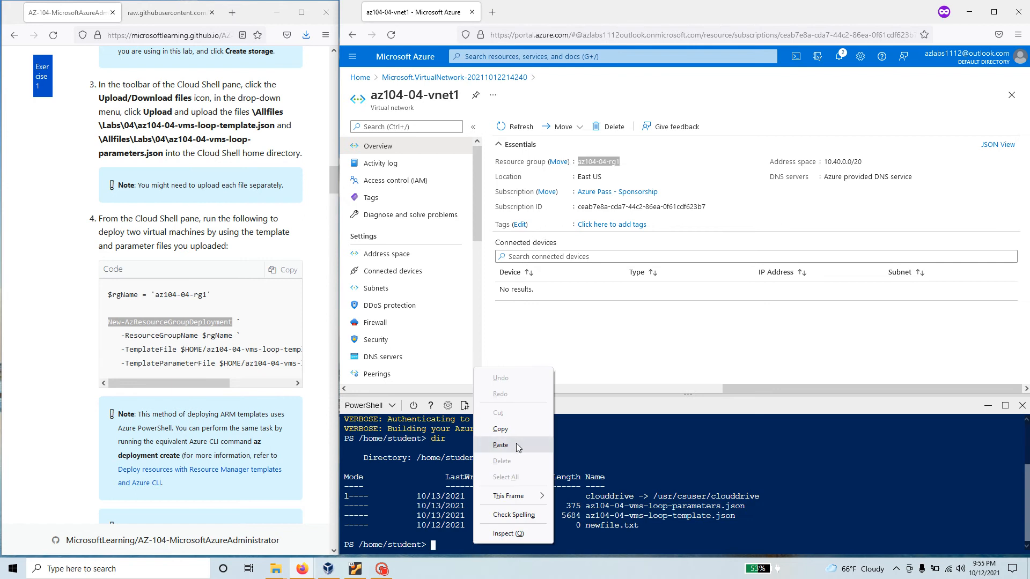
{"action": "left_click", "coordinate": [500, 445]}
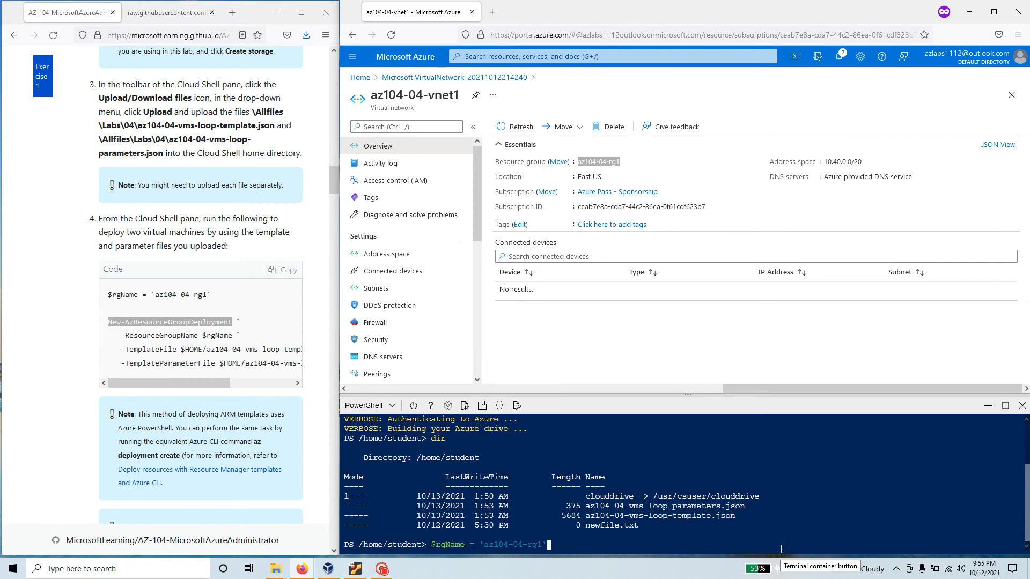
{"action": "key", "text": "Return"}
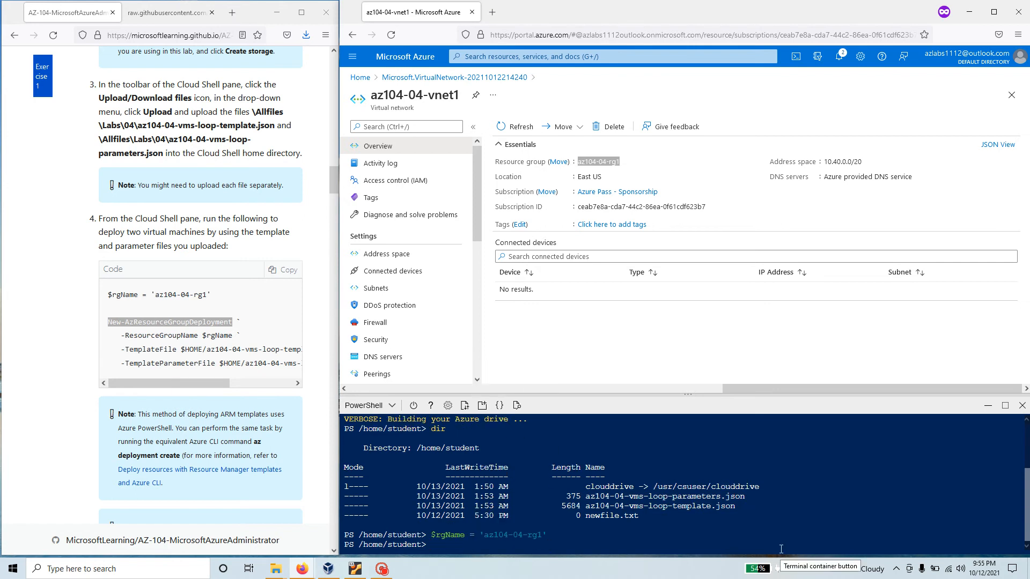
{"action": "type", "text": "echo $rgName"}
{"action": "key", "text": "Return"}
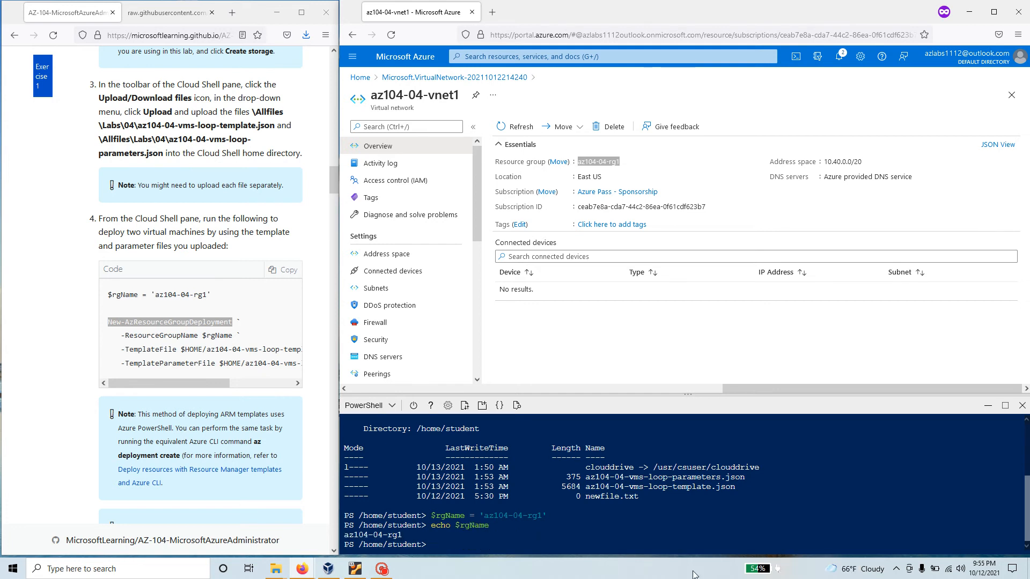
{"action": "left_click_drag", "start_coordinate": [492, 530], "coordinate": [344, 535]}
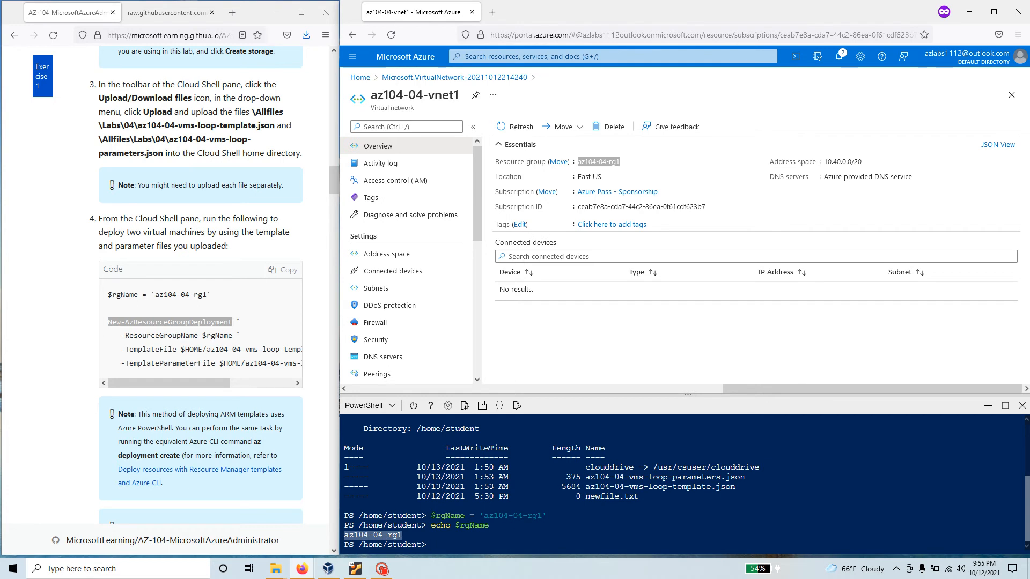
Step: Examine the New-AzResourceGroupDeployment command in step 4, including its resource group, template file and parameter file arguments
{"action": "left_click", "coordinate": [105, 323]}
{"action": "left_click_drag", "start_coordinate": [107, 323], "coordinate": [233, 323]}
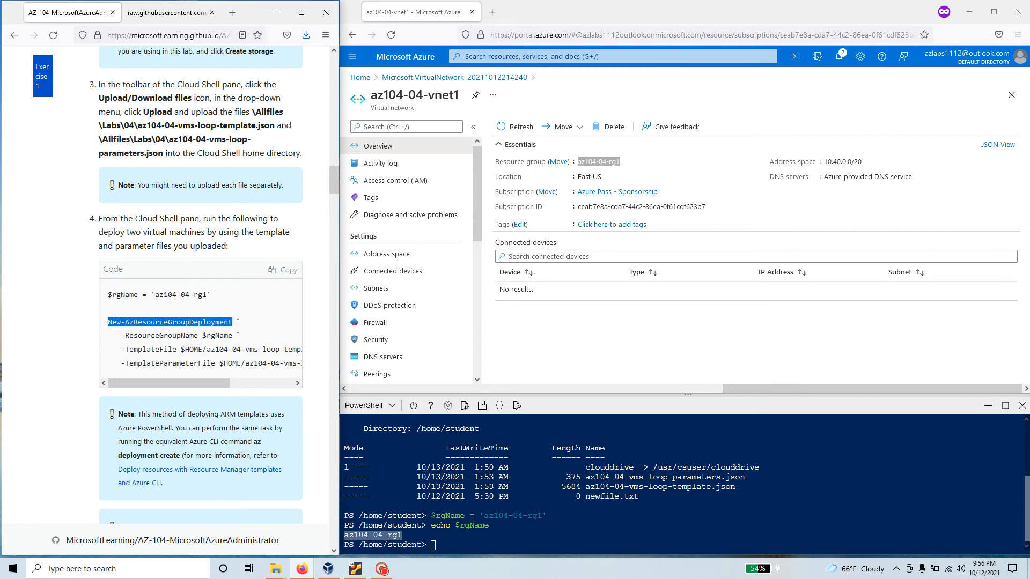
{"action": "left_click_drag", "start_coordinate": [125, 336], "coordinate": [203, 336]}
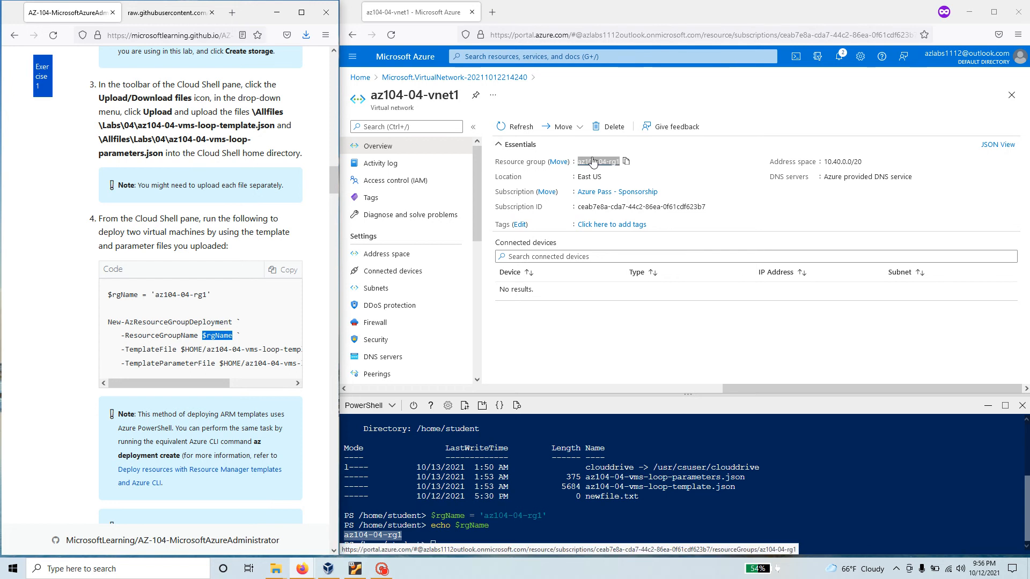
{"action": "left_click_drag", "start_coordinate": [171, 383], "coordinate": [234, 390]}
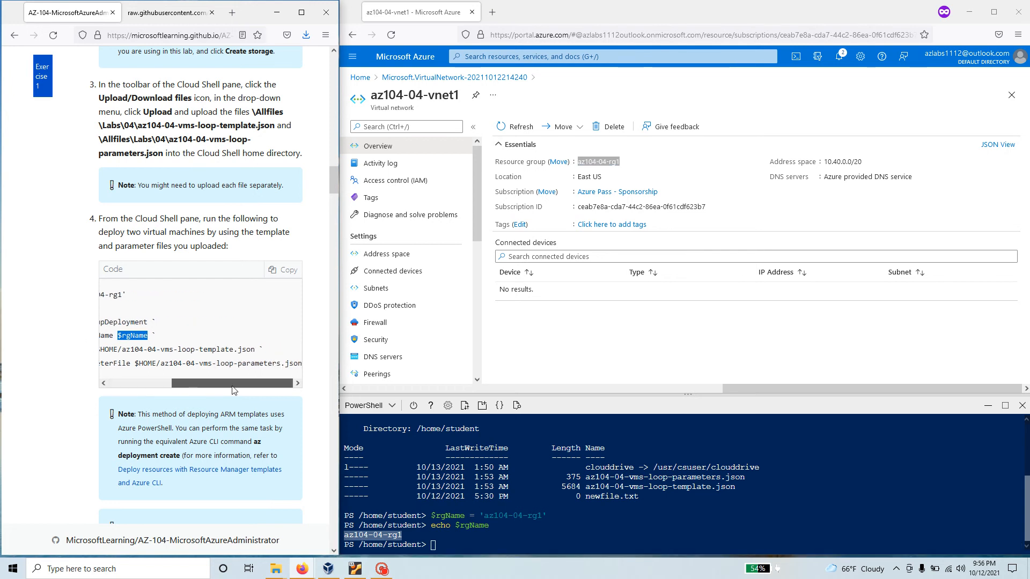
{"action": "triple_click", "coordinate": [234, 350]}
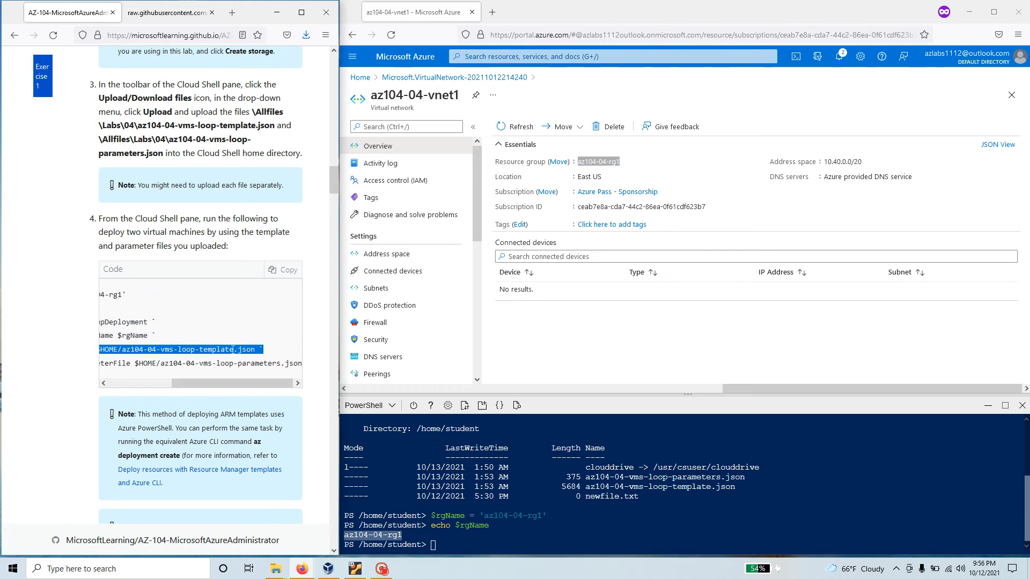
{"action": "triple_click", "coordinate": [230, 363]}
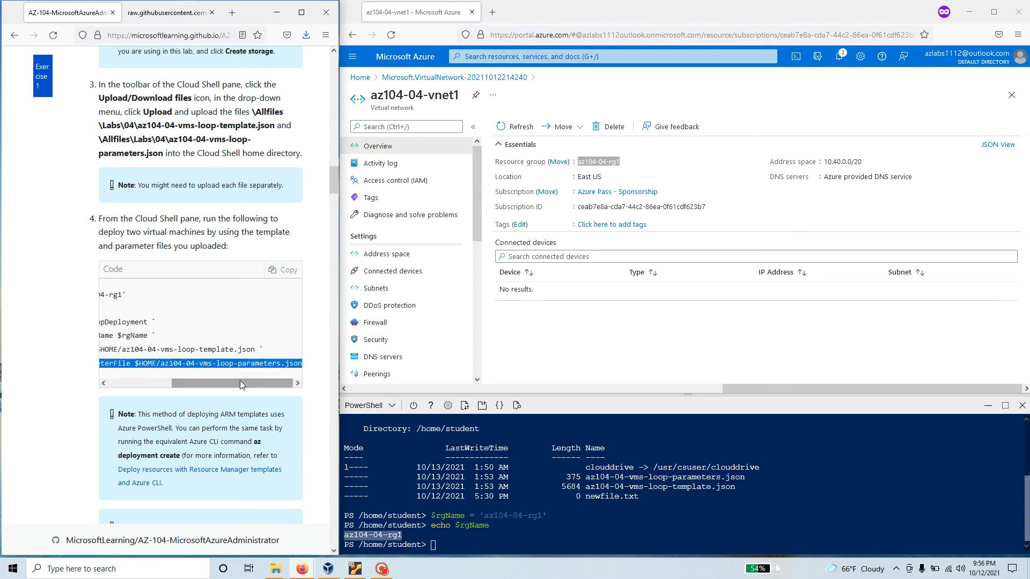
{"action": "left_click_drag", "start_coordinate": [229, 385], "coordinate": [146, 385]}
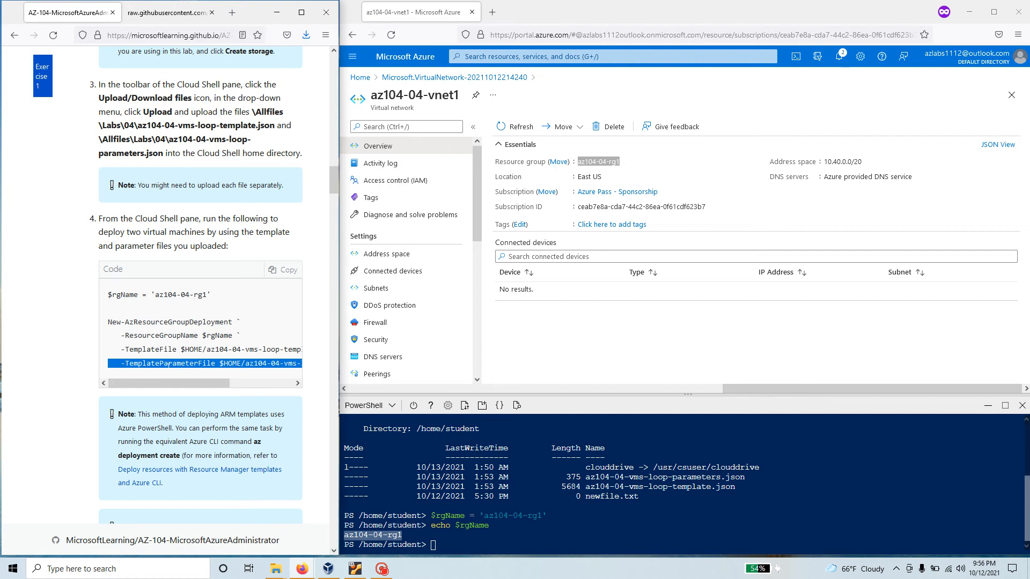
Step: Open the az104-04-rg1 resource group from the virtual network overview and examine its deployments
{"action": "left_click", "coordinate": [607, 163]}
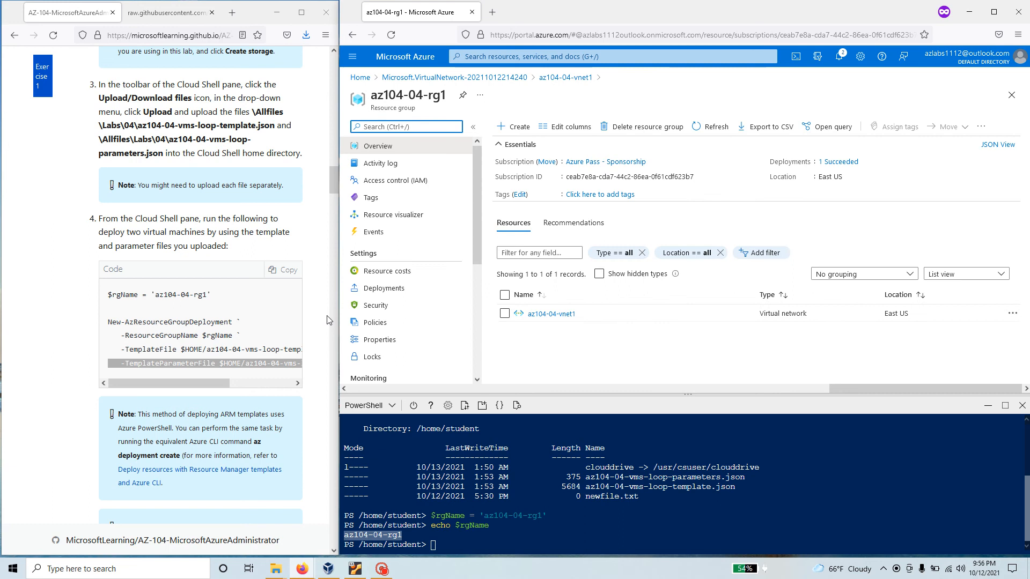
{"action": "scroll", "coordinate": [435, 294], "scroll_direction": "down", "scroll_amount": 2}
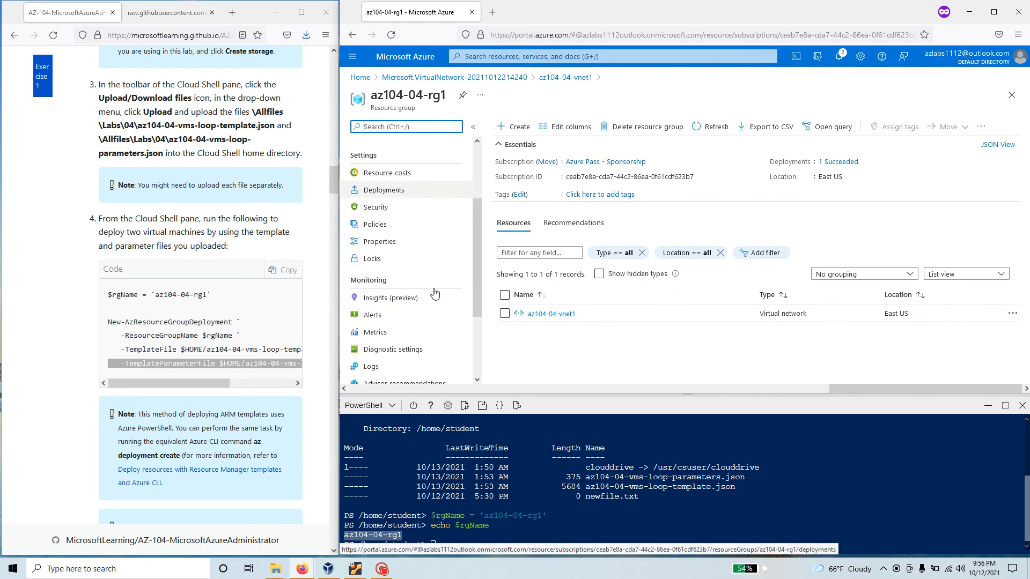
{"action": "left_click", "coordinate": [838, 162]}
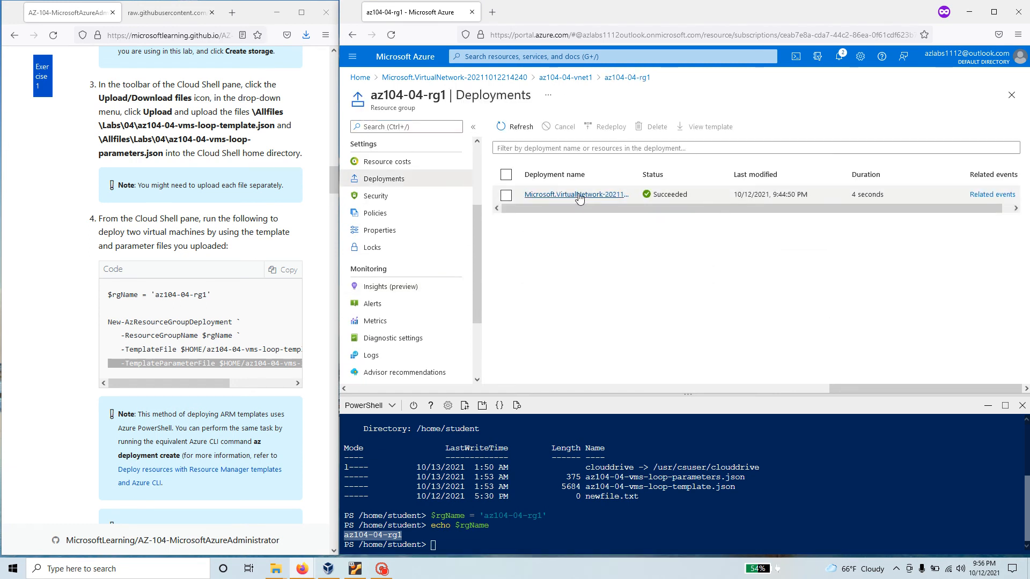
{"action": "scroll", "coordinate": [462, 343], "scroll_direction": "down", "scroll_amount": 2}
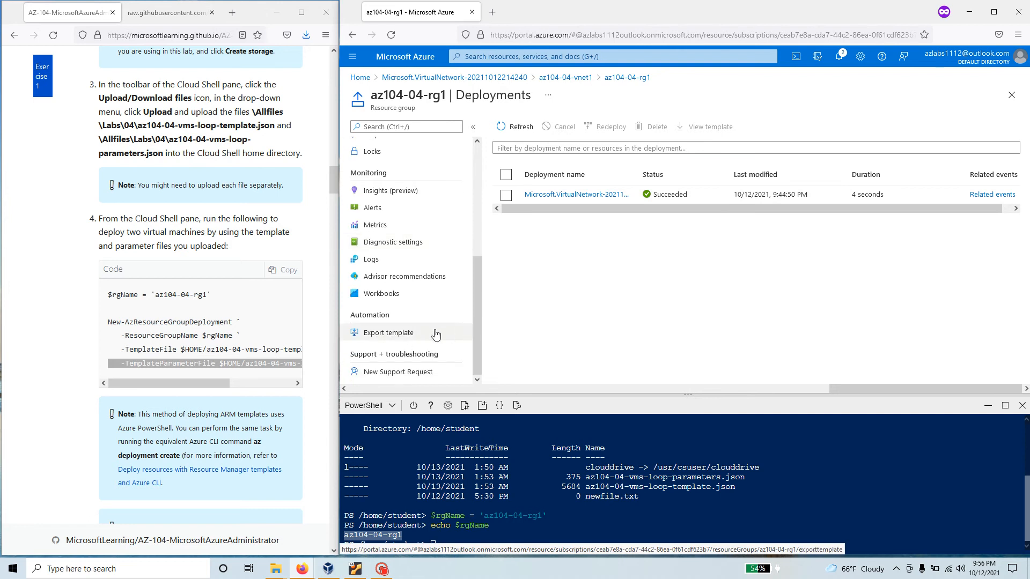
{"action": "scroll", "coordinate": [436, 335], "scroll_direction": "up", "scroll_amount": 4}
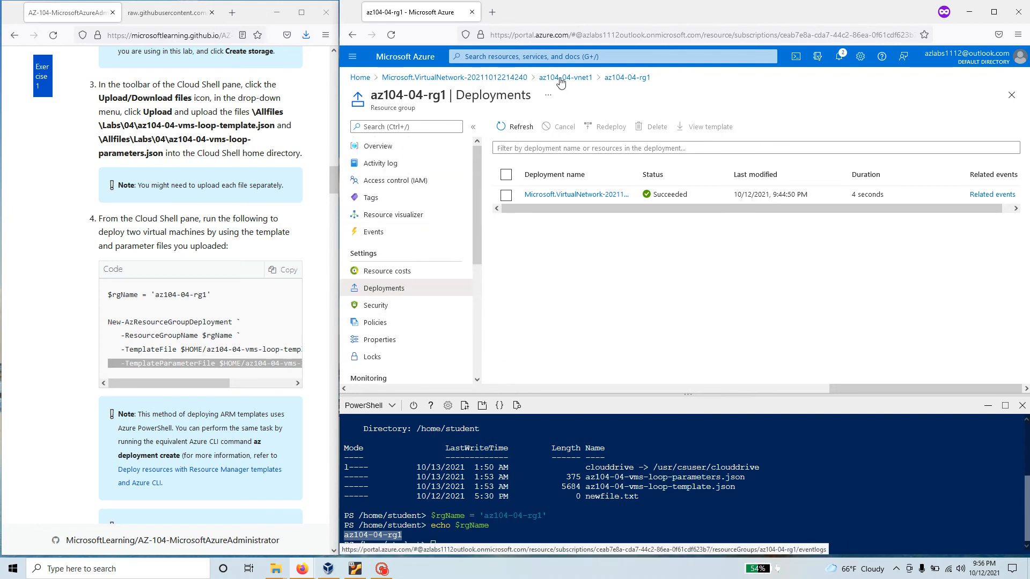
Step: Search the portal for "deploy" and open the editor for building your own template under Deploy a custom template
{"action": "left_click", "coordinate": [582, 58]}
{"action": "type", "text": "dpl"}
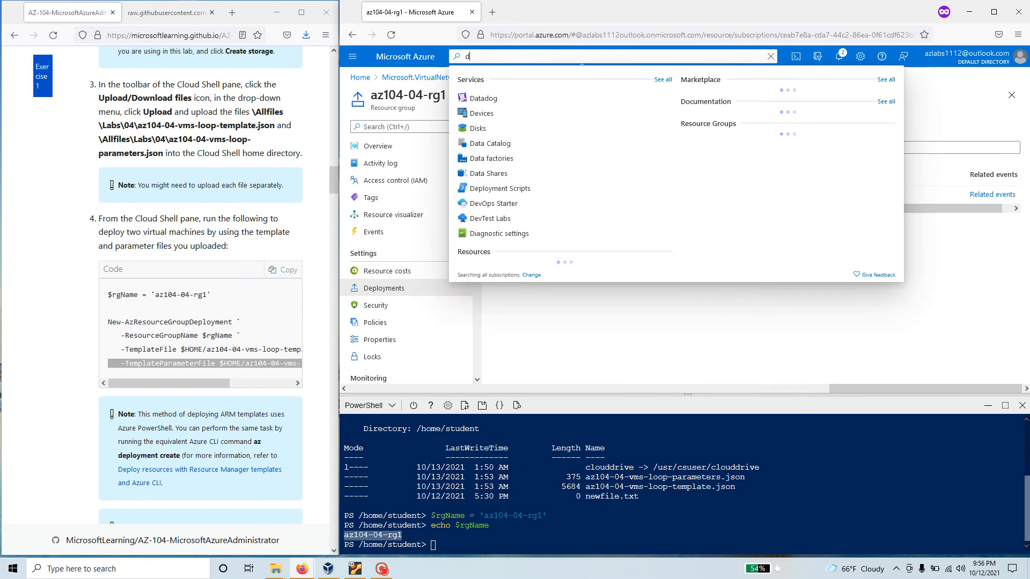
{"action": "key", "text": "BackSpace"}
{"action": "type", "text": "eploy"}
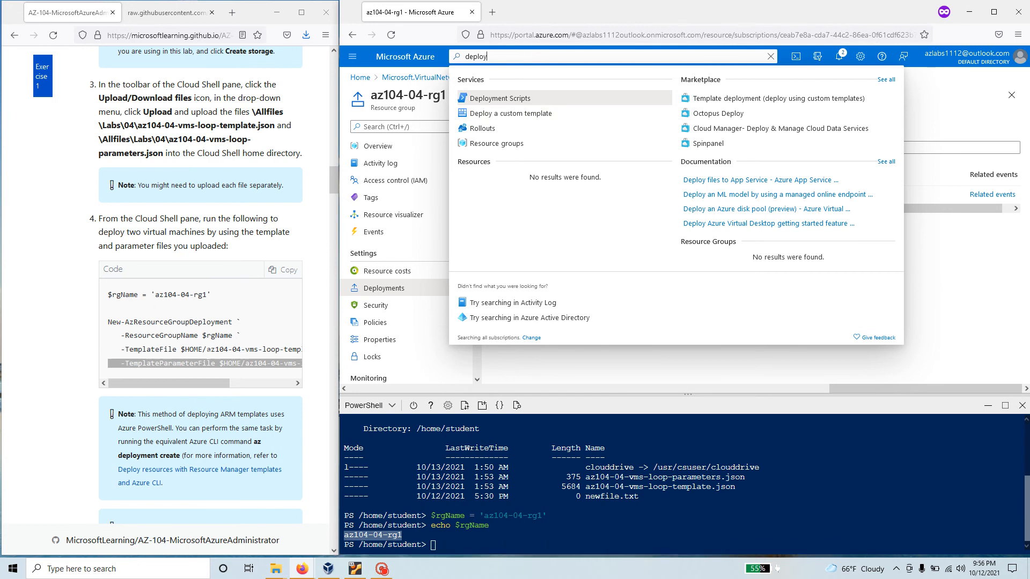
{"action": "left_click", "coordinate": [510, 116]}
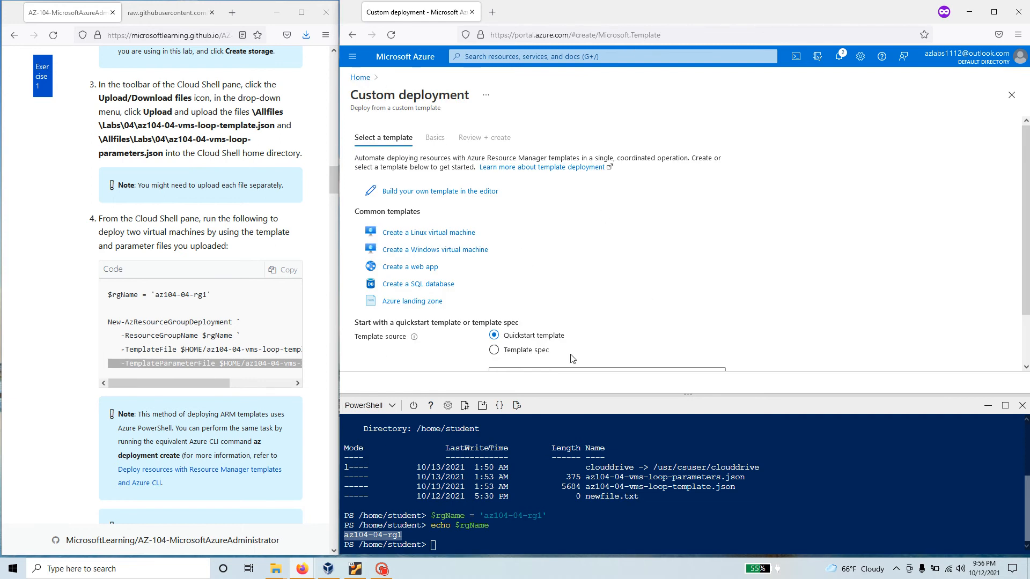
{"action": "scroll", "coordinate": [629, 321], "scroll_direction": "down", "scroll_amount": 1}
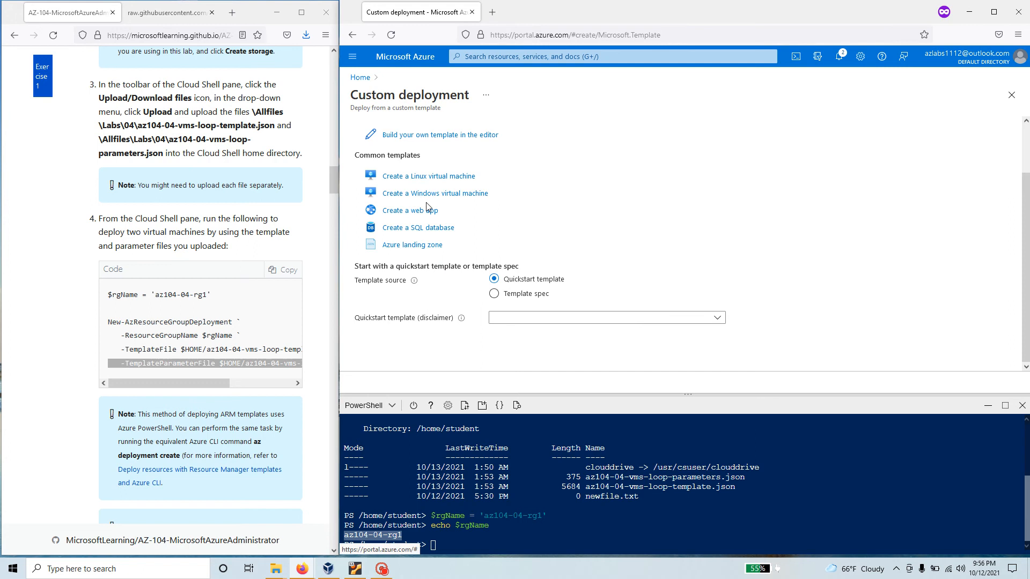
{"action": "left_click", "coordinate": [461, 135]}
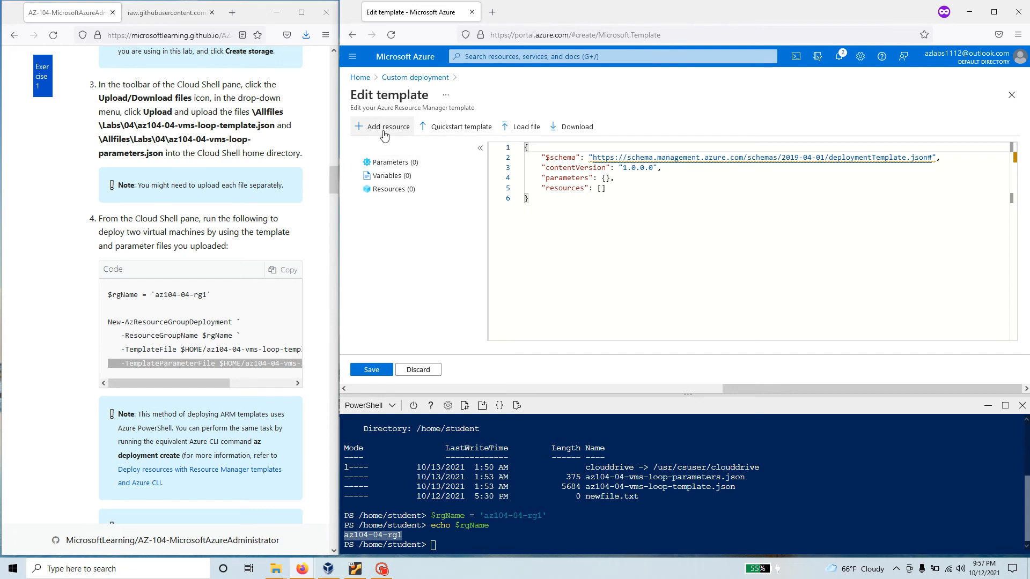
Step: Try to load az104-04-vms-loop-parameters.json from "downloaded templates" into the template editor and save it
{"action": "left_click", "coordinate": [529, 133]}
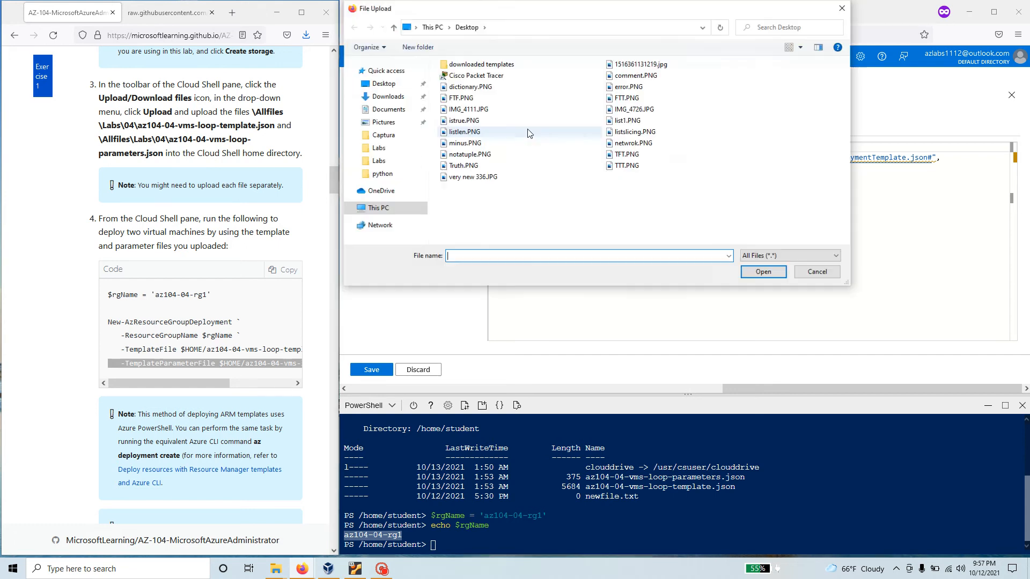
{"action": "double_click", "coordinate": [496, 66]}
{"action": "left_click", "coordinate": [499, 78]}
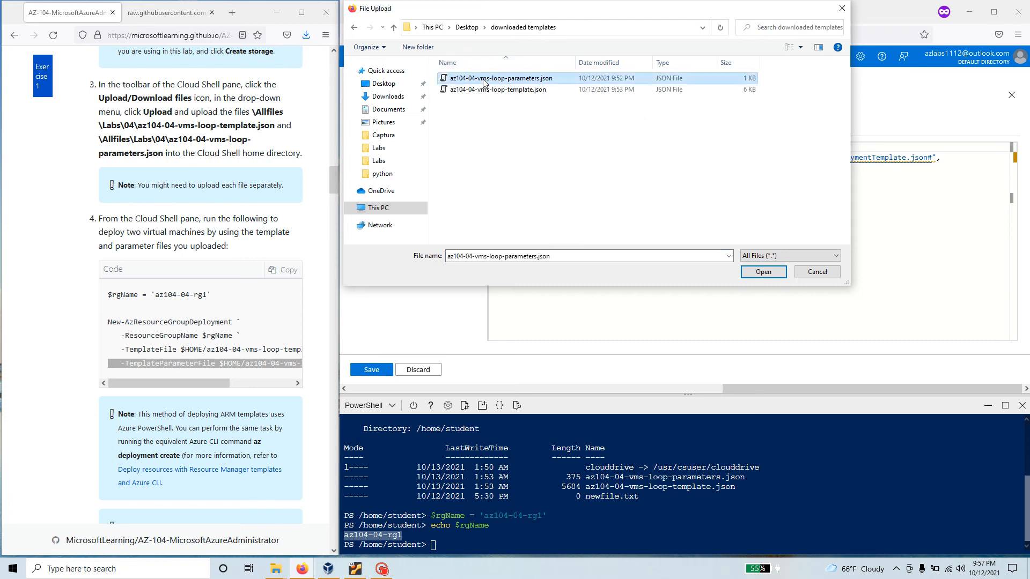
{"action": "left_click", "coordinate": [775, 273]}
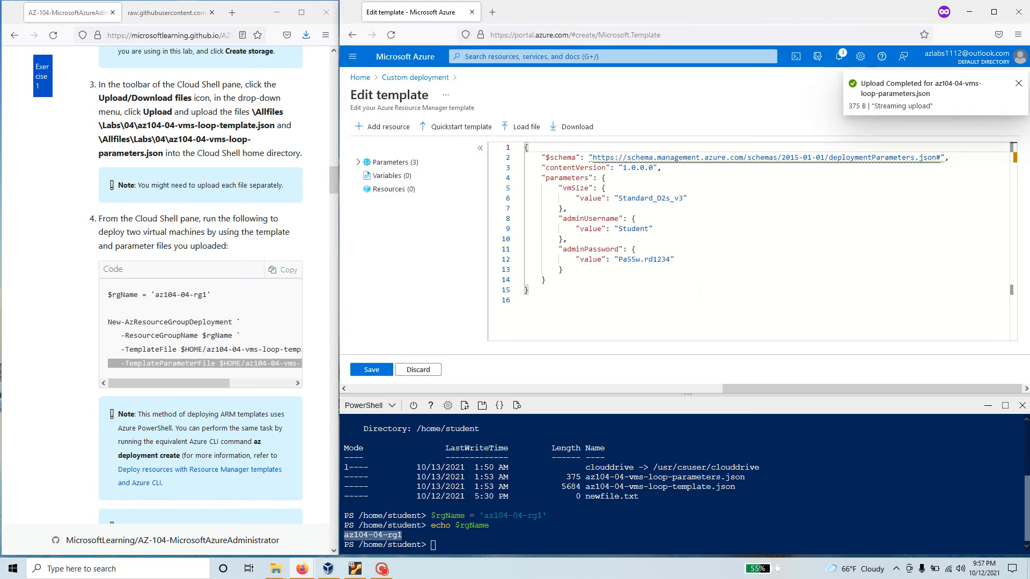
{"action": "left_click", "coordinate": [371, 373]}
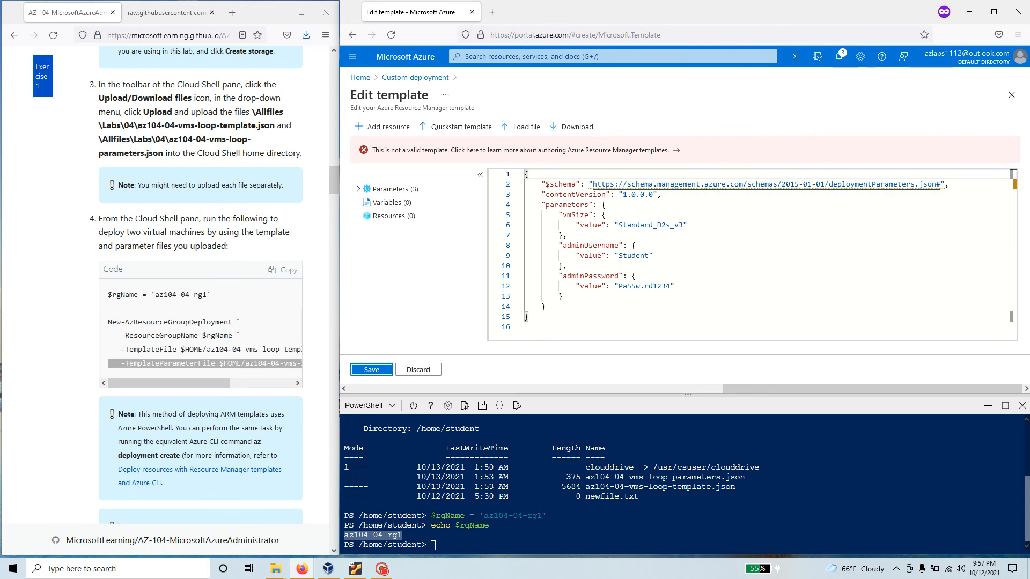
Step: Load az104-04-vms-loop-template.json from "downloaded templates" into the template editor and save it as the custom deployment's template
{"action": "left_click", "coordinate": [516, 126]}
{"action": "left_click", "coordinate": [519, 90]}
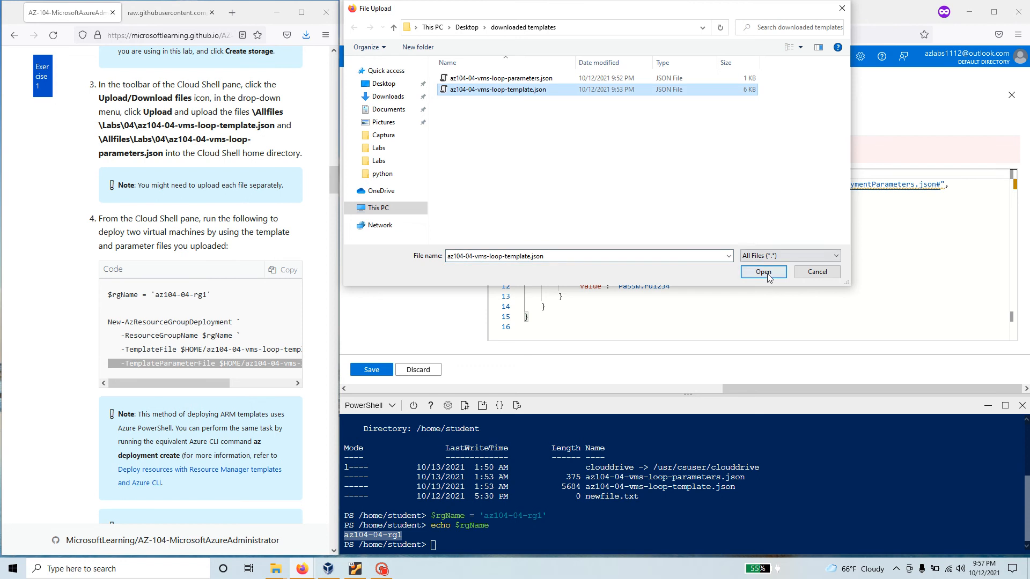
{"action": "left_click", "coordinate": [764, 272]}
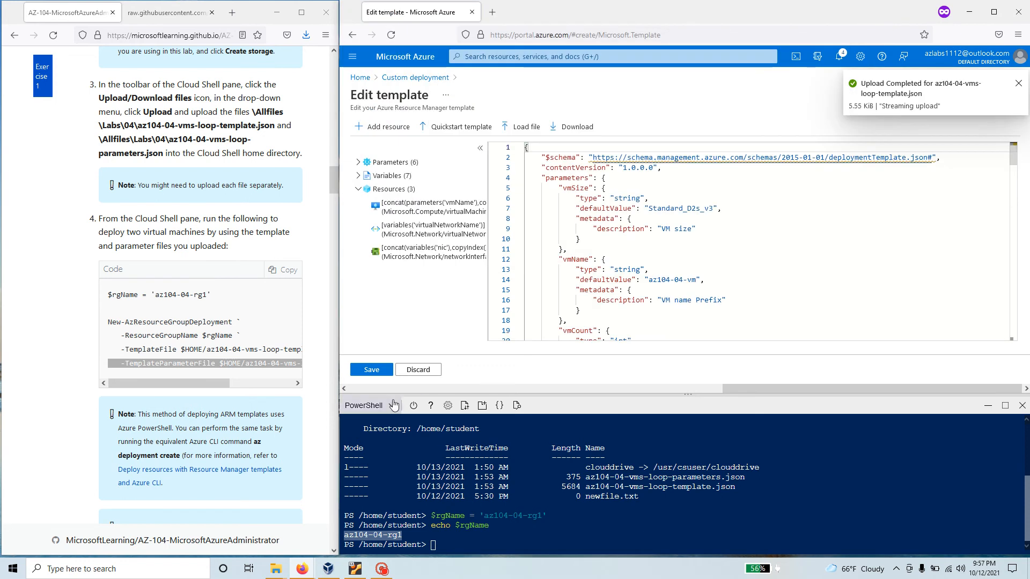
{"action": "left_click", "coordinate": [372, 370]}
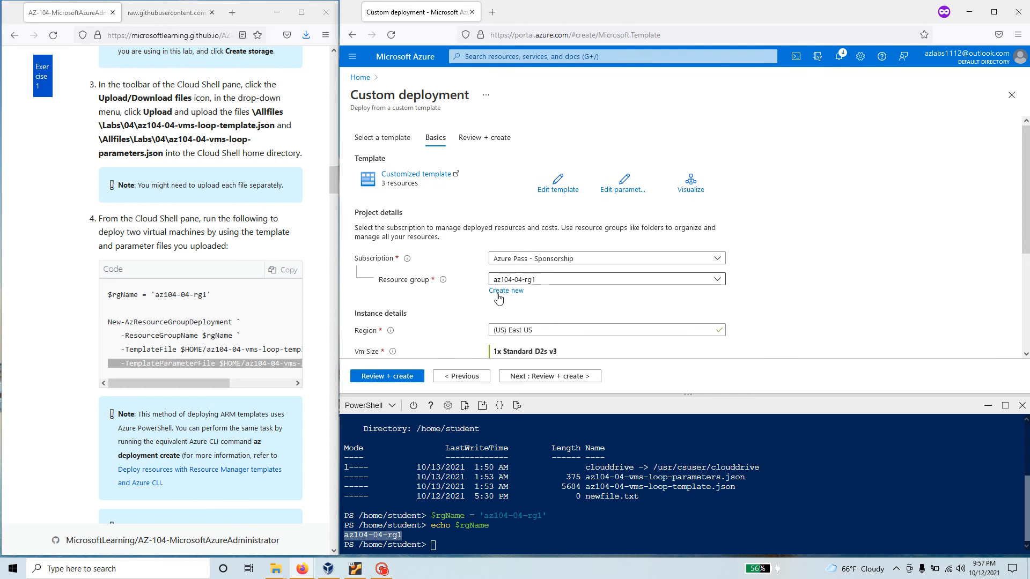
Step: Load az104-04-vms-loop-parameters.json from "downloaded templates" into the custom deployment's parameters editor and save the parameters
{"action": "scroll", "coordinate": [568, 297], "scroll_direction": "down", "scroll_amount": 1}
{"action": "scroll", "coordinate": [569, 296], "scroll_direction": "down", "scroll_amount": 3}
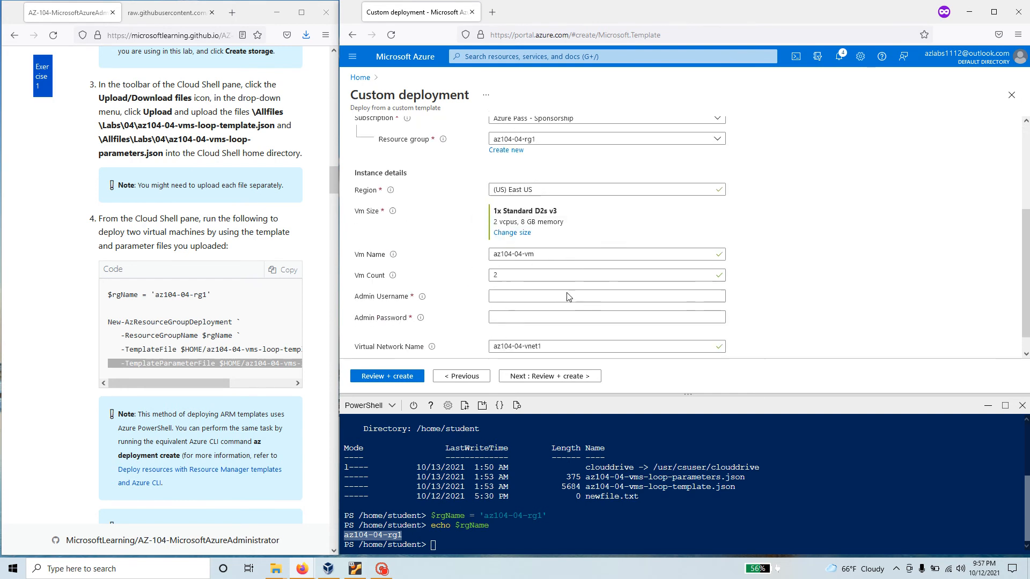
{"action": "scroll", "coordinate": [569, 297], "scroll_direction": "up", "scroll_amount": 3}
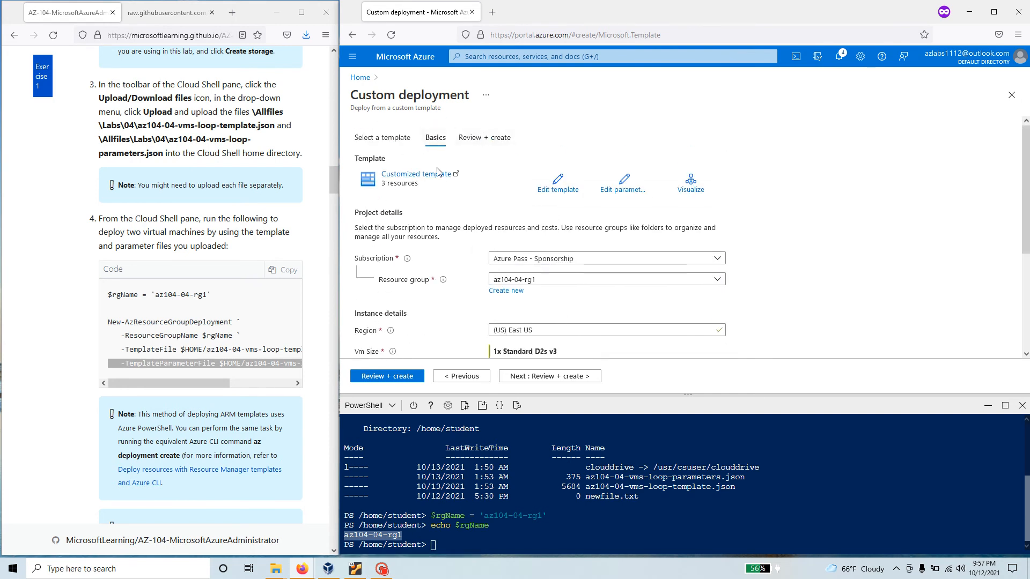
{"action": "left_click", "coordinate": [632, 195]}
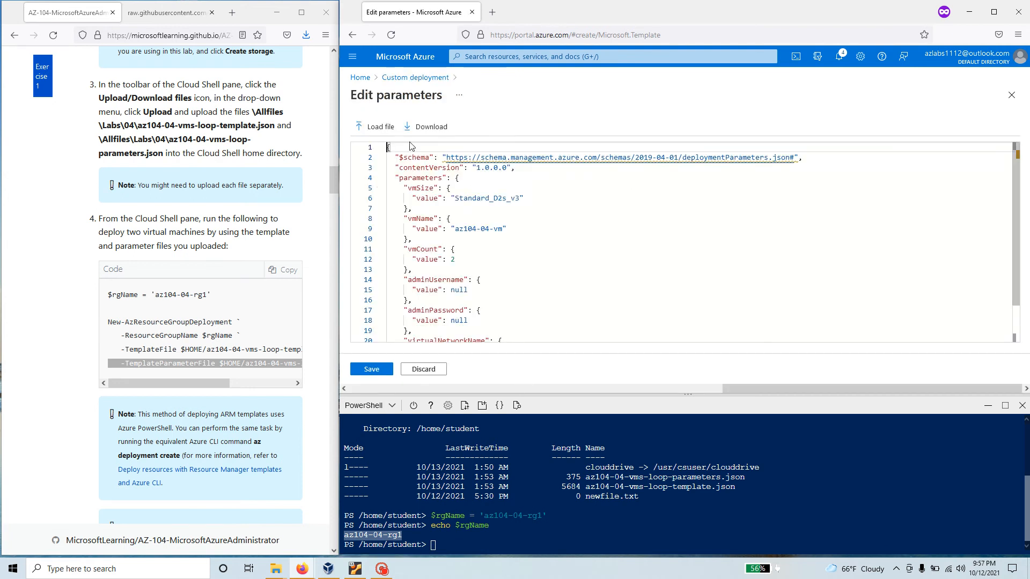
{"action": "left_click", "coordinate": [376, 127]}
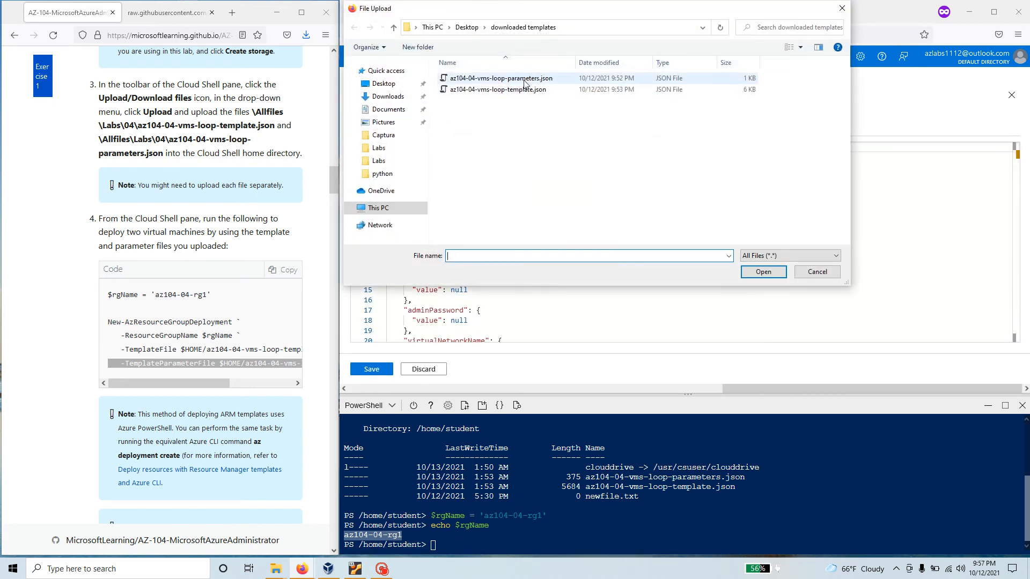
{"action": "left_click", "coordinate": [501, 78]}
{"action": "left_click", "coordinate": [761, 272]}
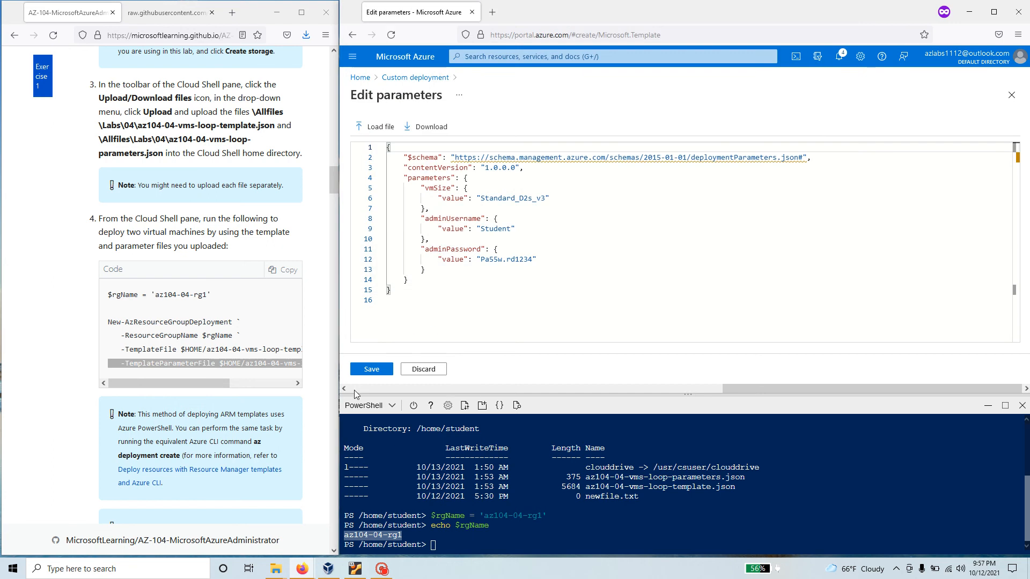
{"action": "left_click", "coordinate": [372, 369]}
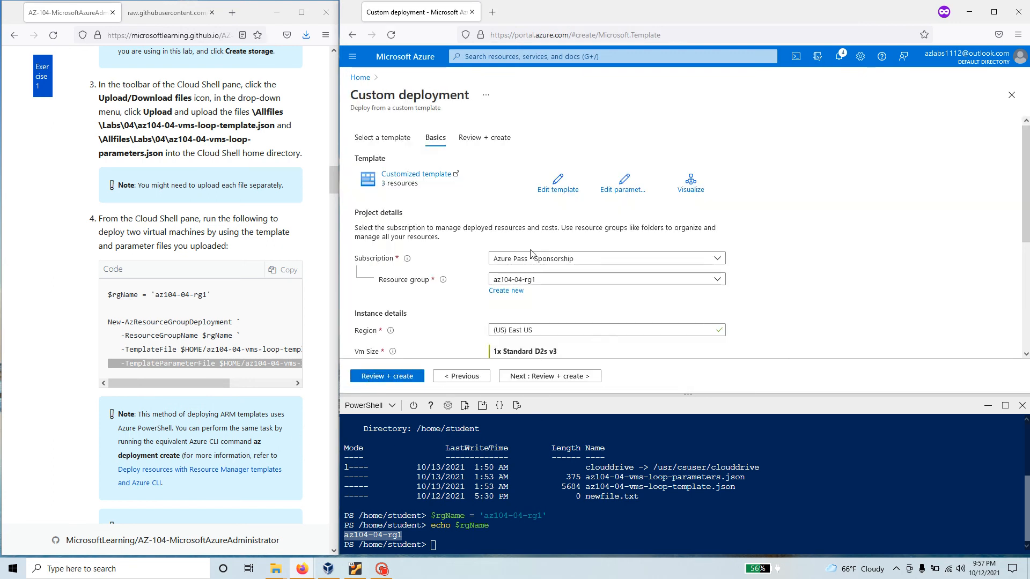
Step: Examine the custom deployment's project and instance details, including VM size, VM name, VM count, admin credentials and virtual network name, alongside the lab instructions
{"action": "scroll", "coordinate": [524, 261], "scroll_direction": "down", "scroll_amount": 4}
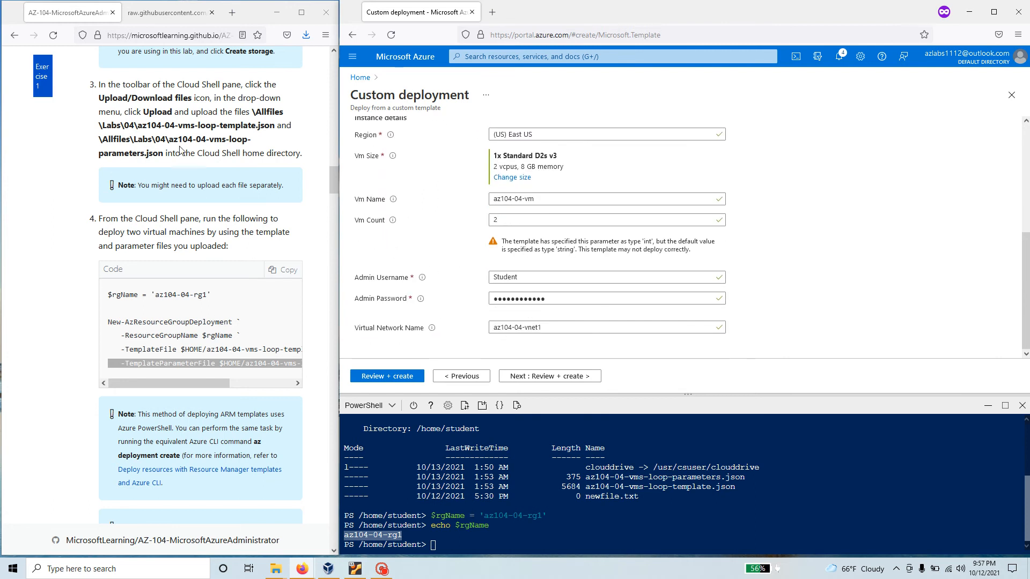
{"action": "scroll", "coordinate": [182, 151], "scroll_direction": "down", "scroll_amount": 5}
{"action": "scroll", "coordinate": [206, 369], "scroll_direction": "down", "scroll_amount": 15}
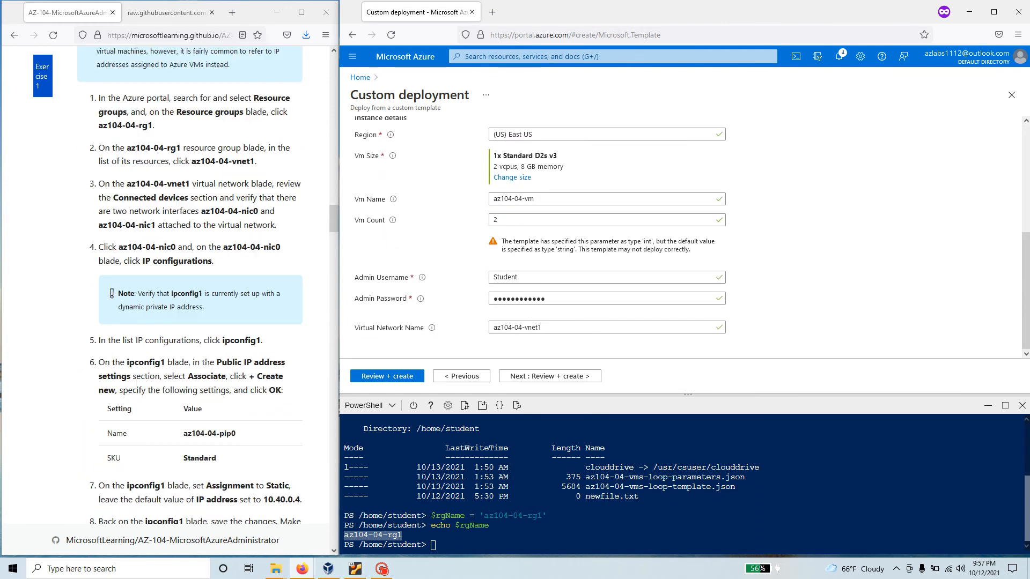
{"action": "scroll", "coordinate": [206, 370], "scroll_direction": "up", "scroll_amount": 15}
{"action": "scroll", "coordinate": [912, 226], "scroll_direction": "up", "scroll_amount": 5}
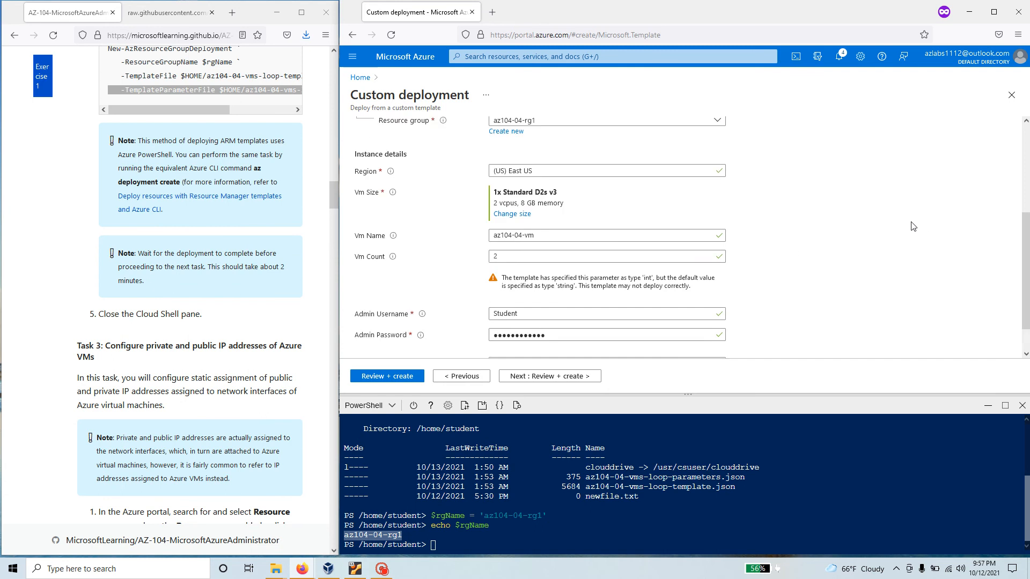
{"action": "scroll", "coordinate": [912, 226], "scroll_direction": "down", "scroll_amount": 5}
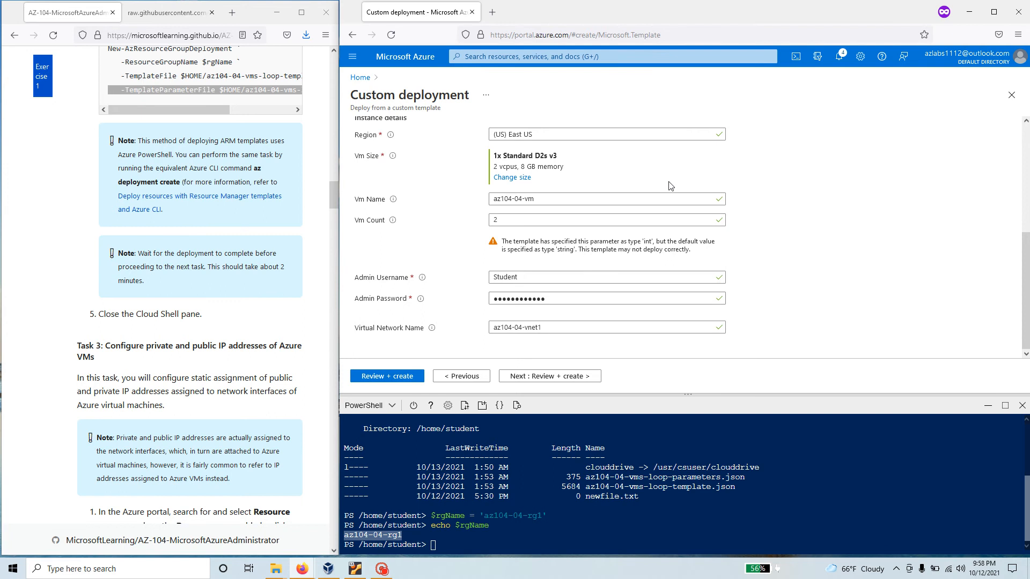
{"action": "scroll", "coordinate": [487, 304], "scroll_direction": "up", "scroll_amount": 4}
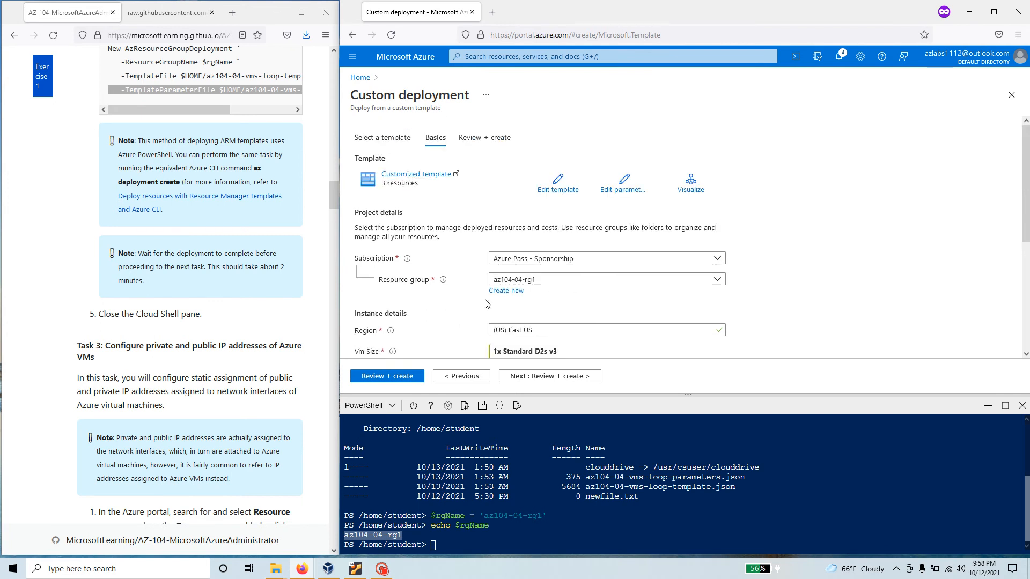
{"action": "scroll", "coordinate": [487, 304], "scroll_direction": "down", "scroll_amount": 2}
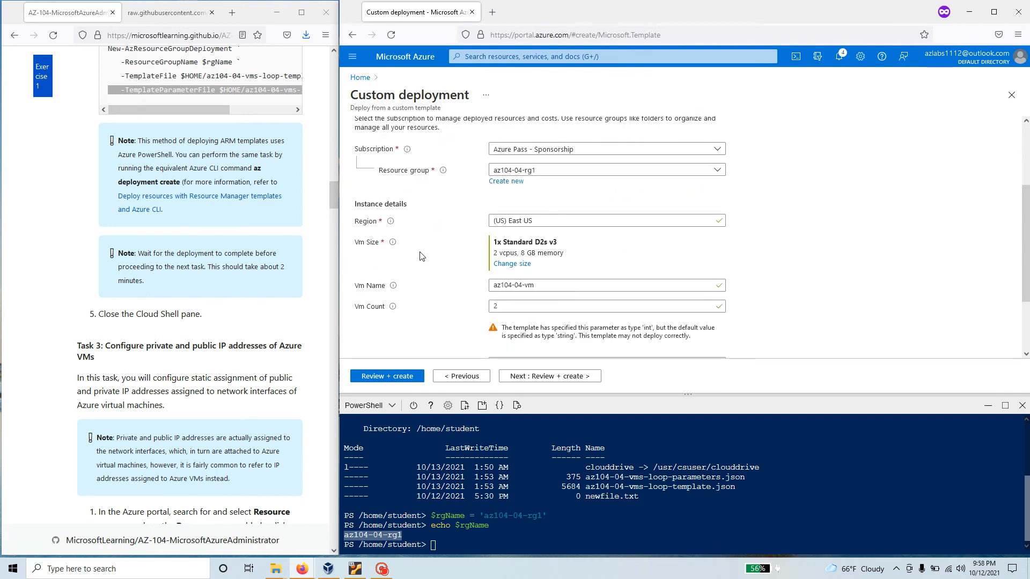
{"action": "left_click_drag", "start_coordinate": [569, 244], "coordinate": [495, 245]}
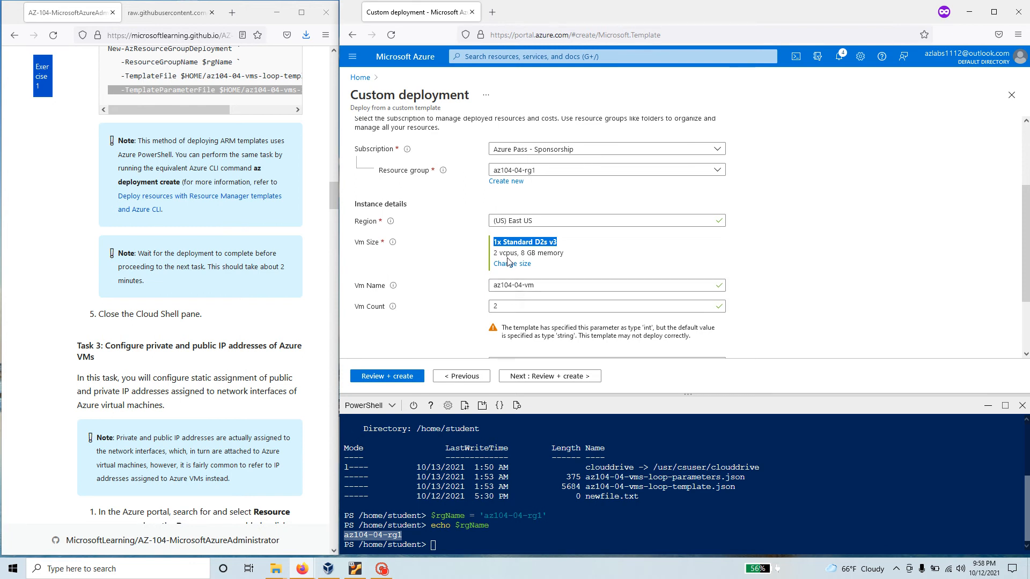
{"action": "scroll", "coordinate": [560, 266], "scroll_direction": "down", "scroll_amount": 2}
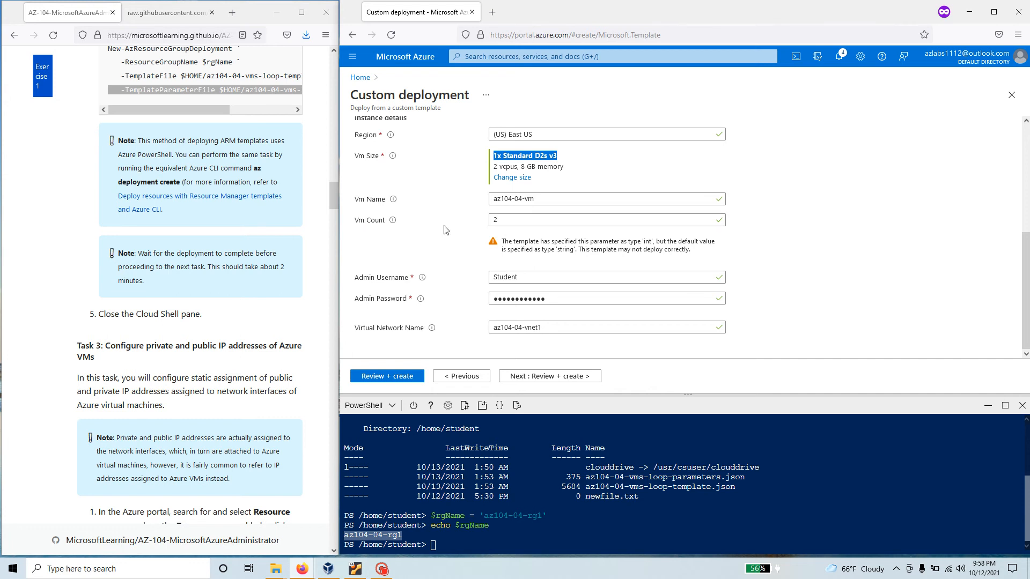
{"action": "left_click_drag", "start_coordinate": [521, 278], "coordinate": [490, 278]}
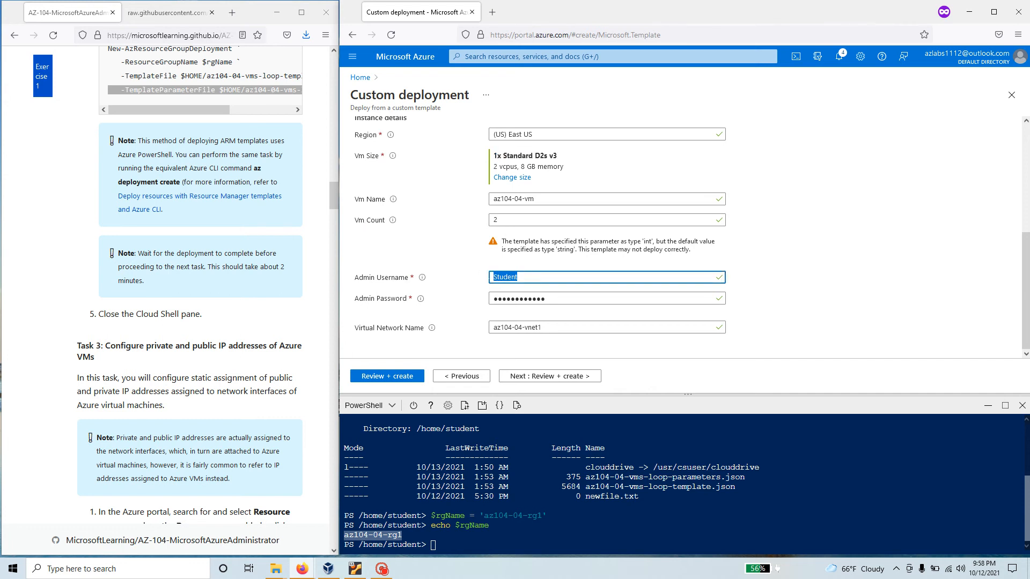
{"action": "key", "text": "Tab"}
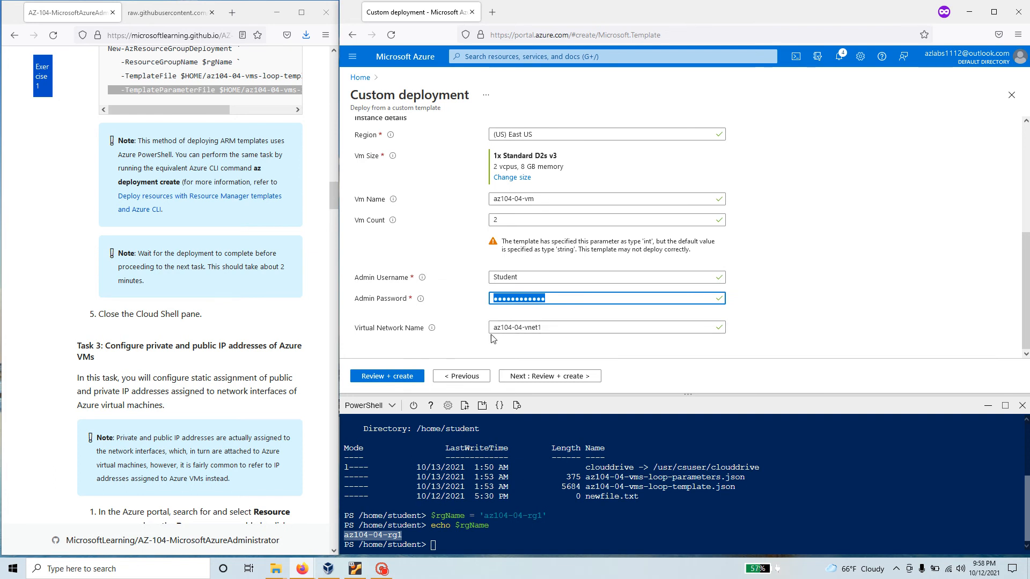
{"action": "left_click", "coordinate": [530, 328]}
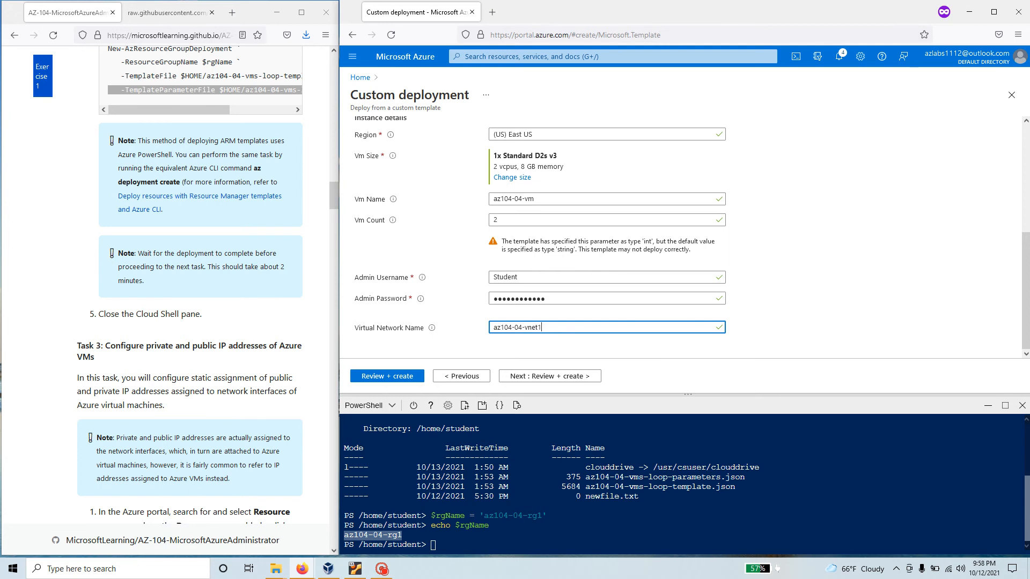
{"action": "scroll", "coordinate": [534, 348], "scroll_direction": "up", "scroll_amount": 6}
{"action": "scroll", "coordinate": [535, 348], "scroll_direction": "down", "scroll_amount": 6}
{"action": "scroll", "coordinate": [623, 313], "scroll_direction": "up", "scroll_amount": 6}
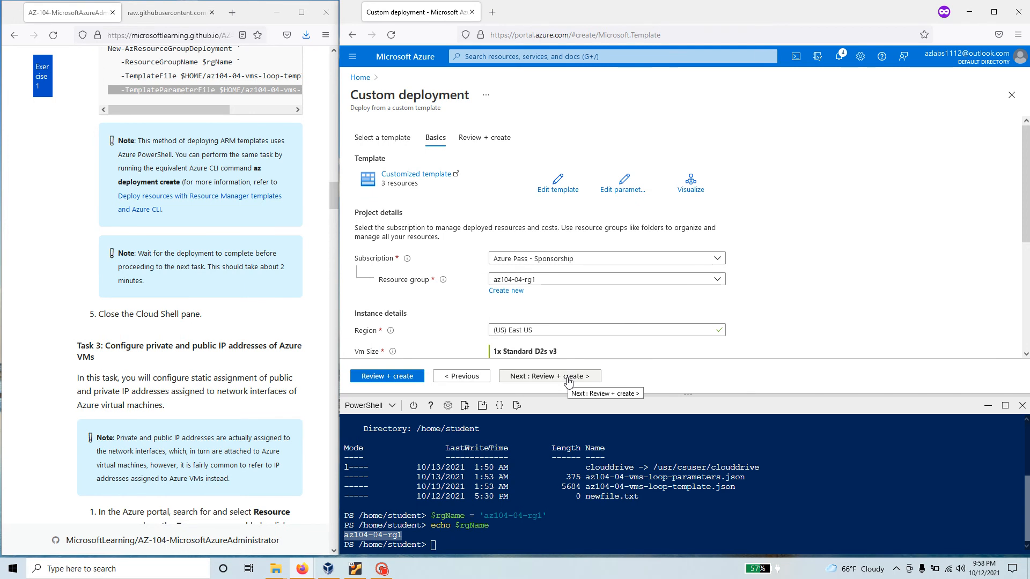
{"action": "scroll", "coordinate": [750, 261], "scroll_direction": "down", "scroll_amount": 5}
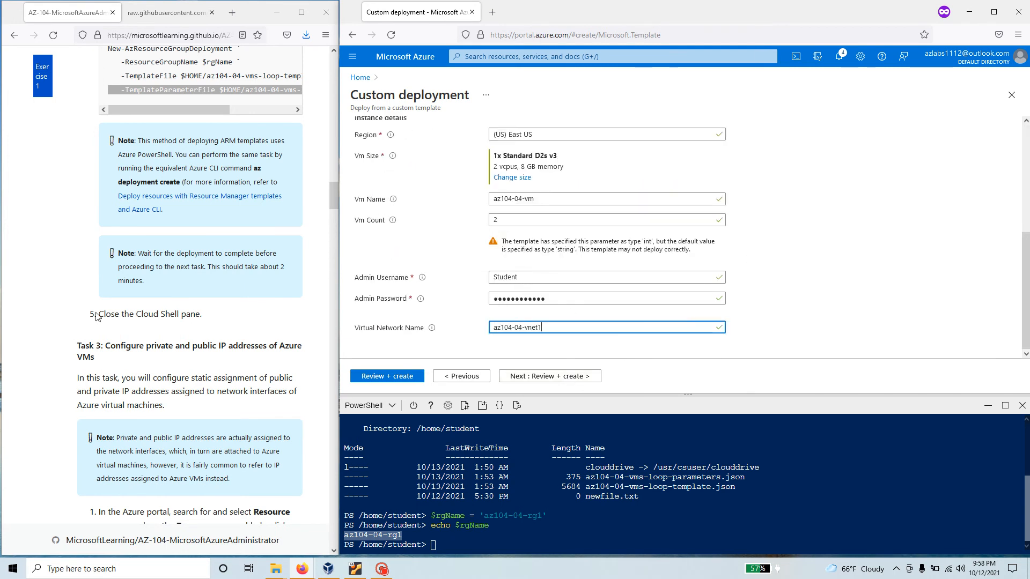
Step: Copy the lab's New-AzResourceGroupDeployment script and run it in Cloud Shell PowerShell for az104-04-rg1 with the az104-04-vms-loop template and parameter files
{"action": "scroll", "coordinate": [204, 284], "scroll_direction": "up", "scroll_amount": 5}
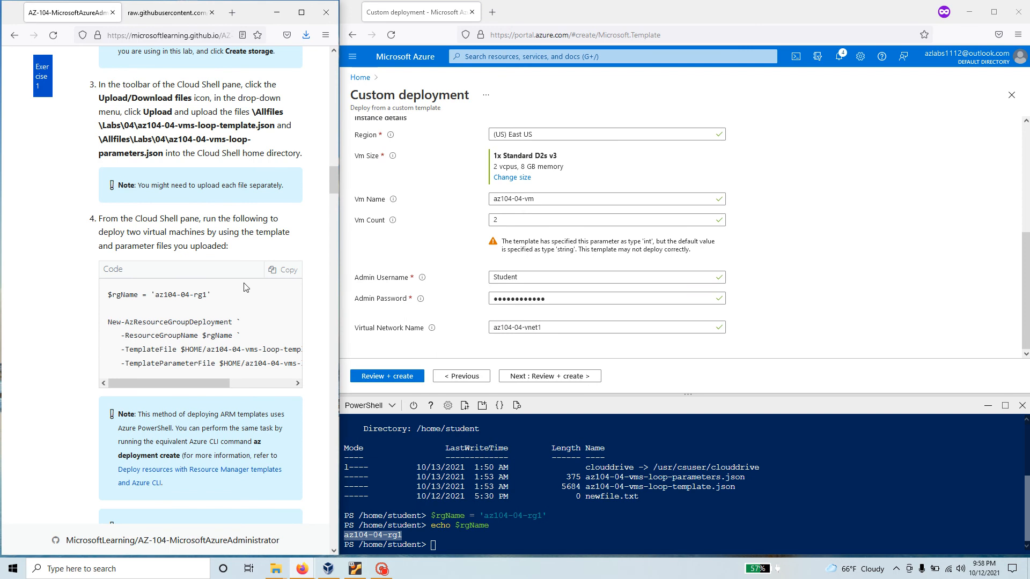
{"action": "left_click", "coordinate": [283, 270]}
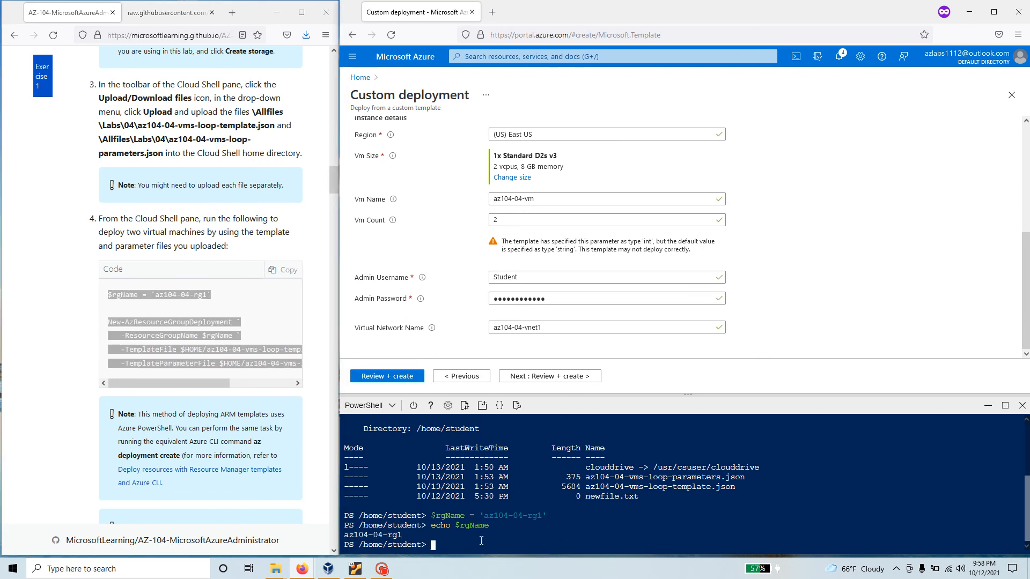
{"action": "right_click", "coordinate": [516, 519]}
{"action": "left_click", "coordinate": [537, 457]}
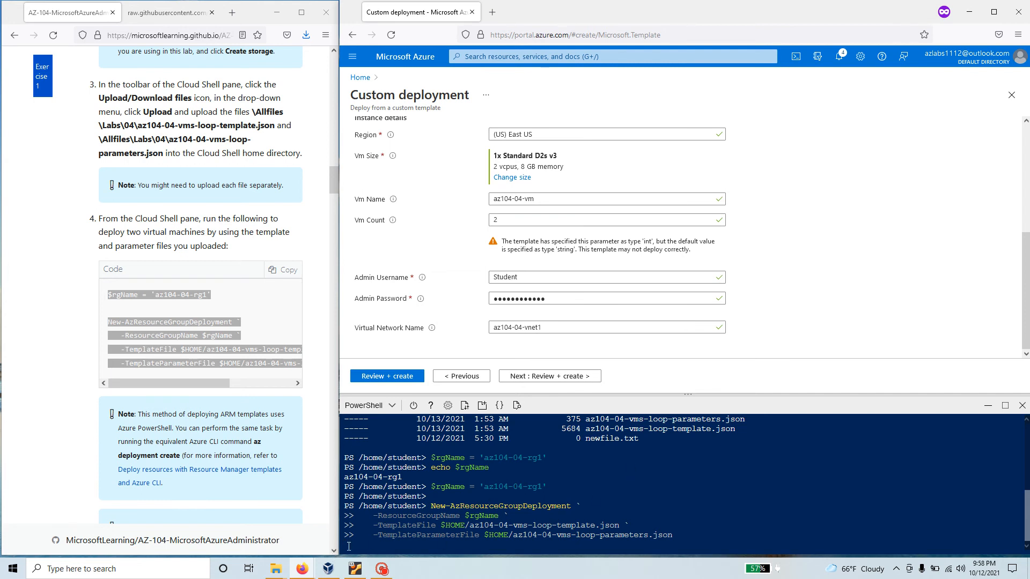
{"action": "left_click_drag", "start_coordinate": [431, 506], "coordinate": [676, 536]}
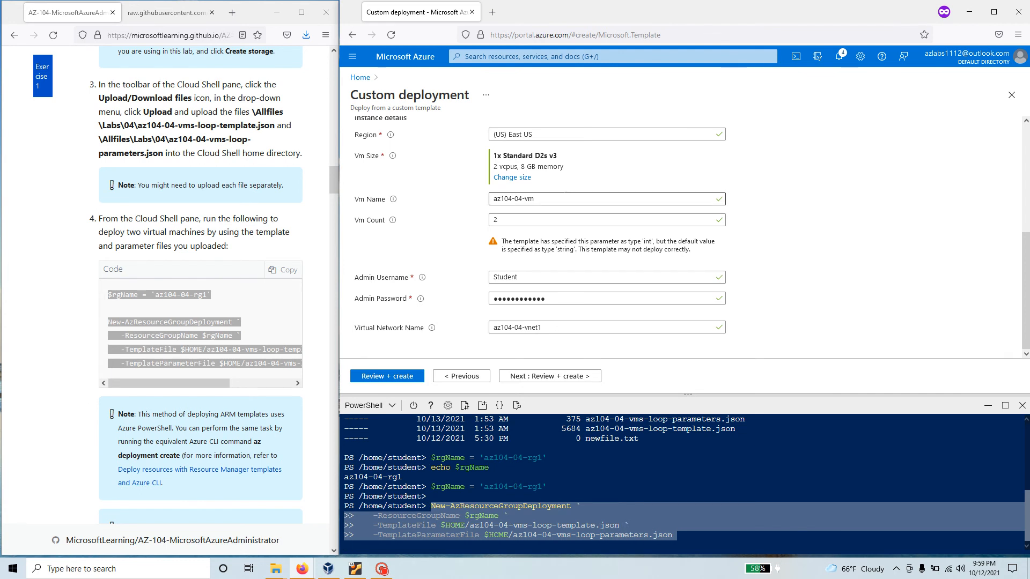
Step: Switch to File Explorer, open the "downloaded templates" folder on the Desktop and move its window clear of the Cloud Shell output
{"action": "mouse_move", "coordinate": [278, 569]}
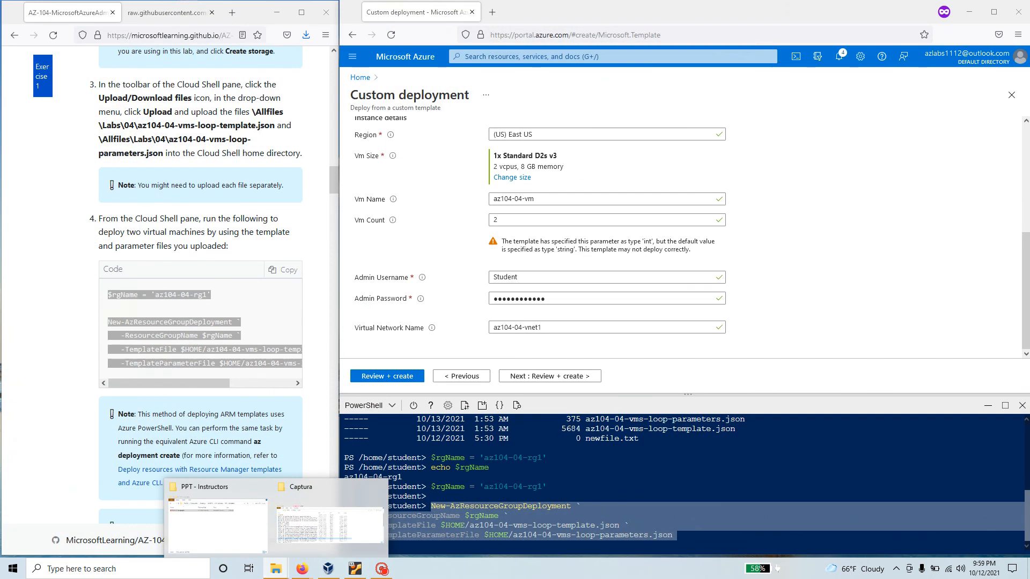
{"action": "left_click", "coordinate": [319, 488]}
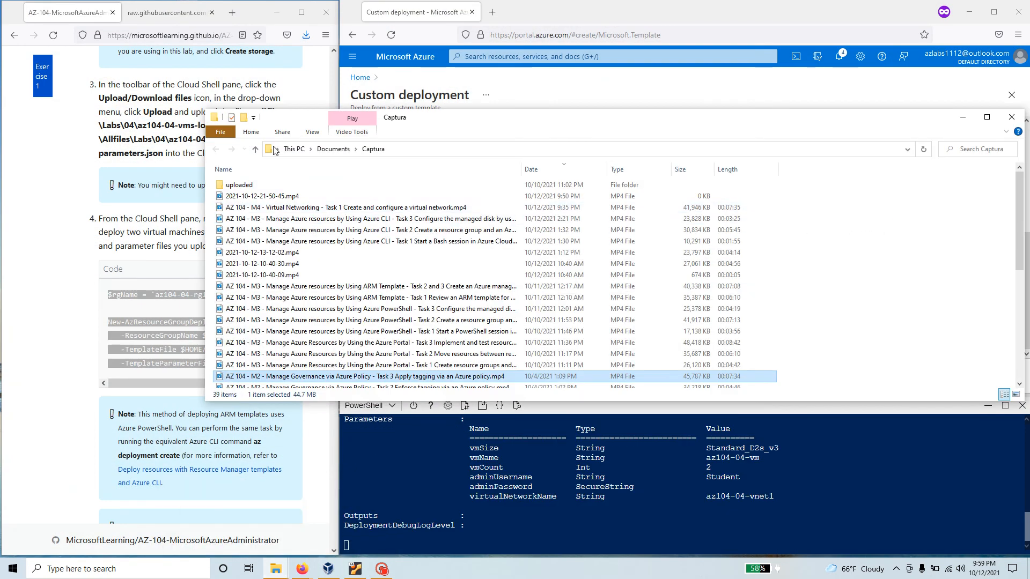
{"action": "left_click", "coordinate": [288, 151]}
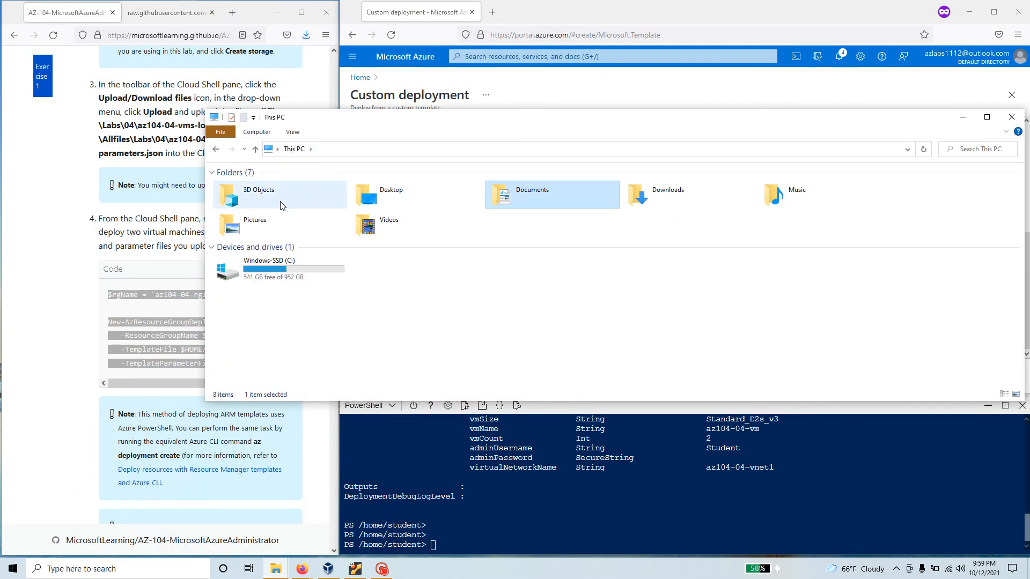
{"action": "double_click", "coordinate": [396, 195]}
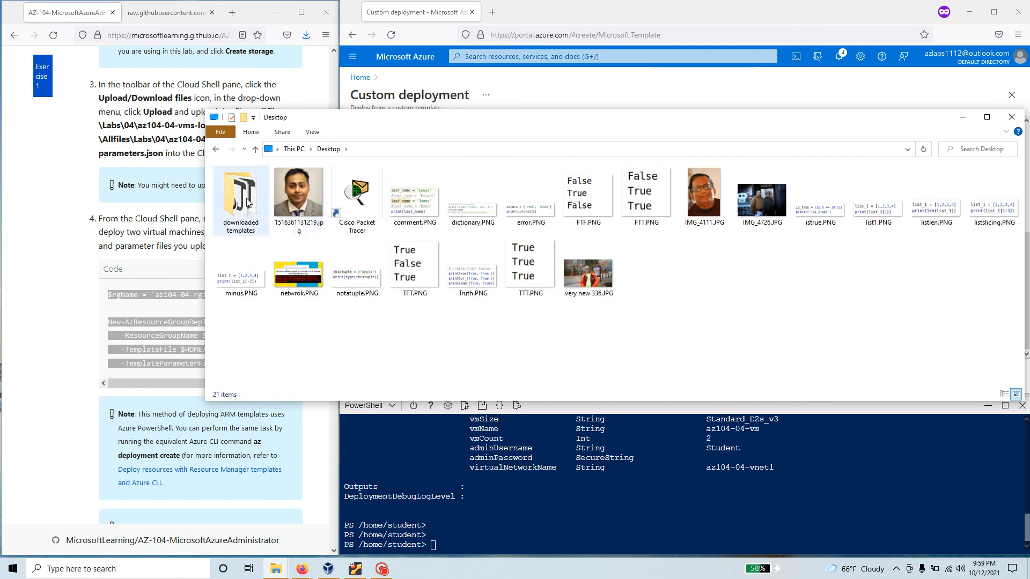
{"action": "double_click", "coordinate": [246, 201]}
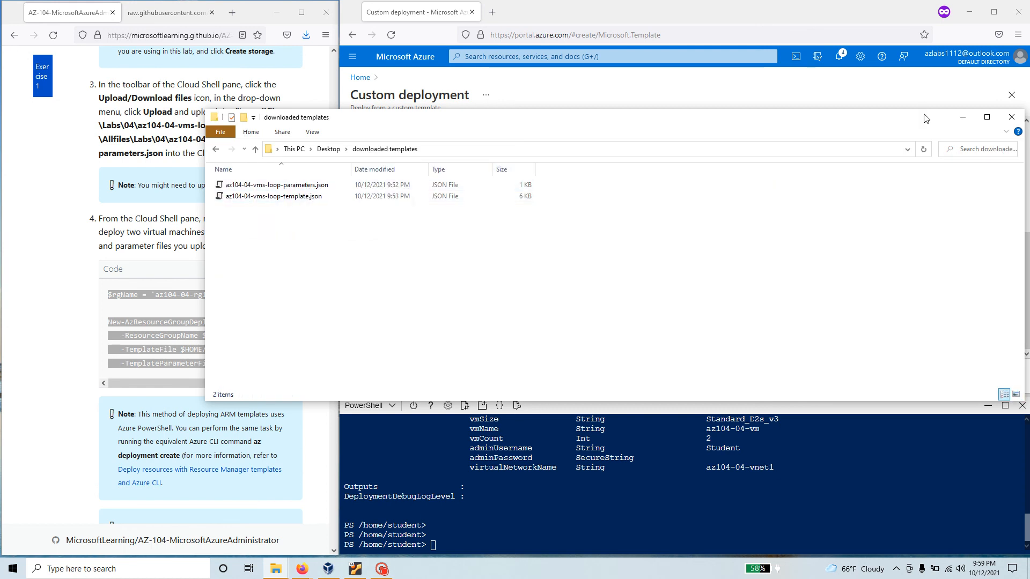
{"action": "left_click_drag", "start_coordinate": [905, 115], "coordinate": [890, 22]}
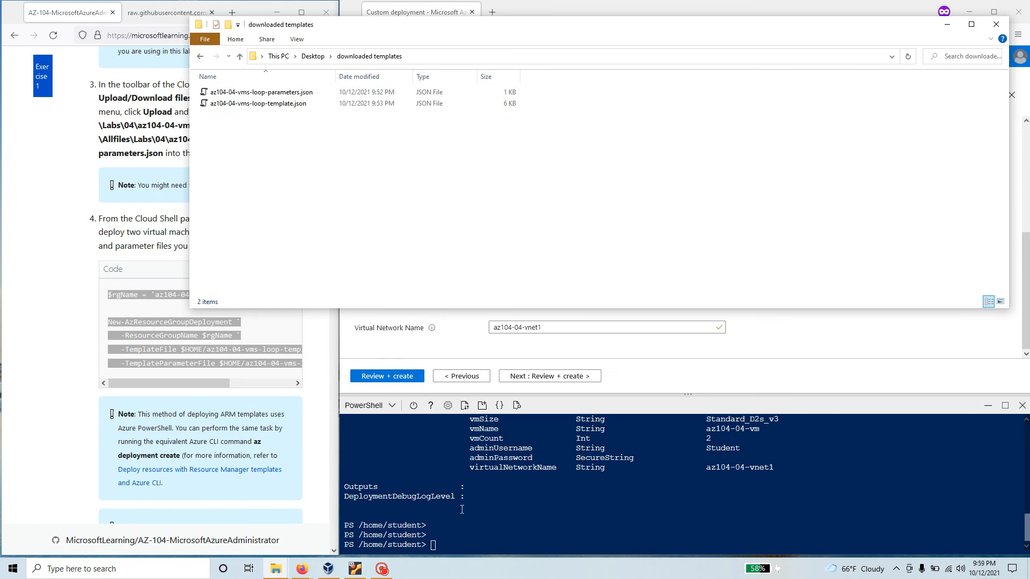
Step: Examine the VM size, admin username, admin password type and virtual network name in the Cloud Shell deployment output, and return to the "downloaded templates" folder
{"action": "scroll", "coordinate": [475, 510], "scroll_direction": "up", "scroll_amount": 3}
{"action": "scroll", "coordinate": [524, 451], "scroll_direction": "down", "scroll_amount": 1}
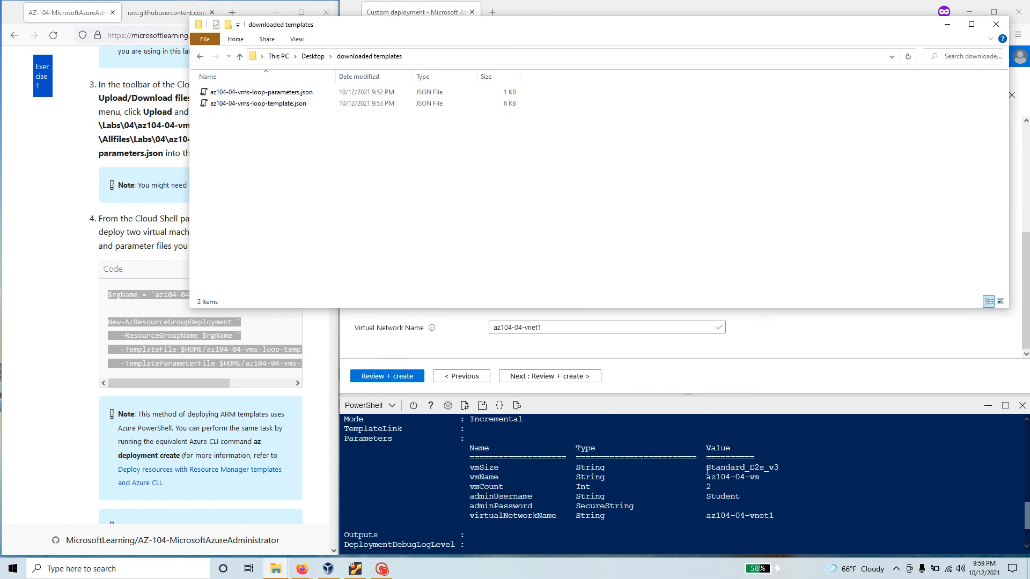
{"action": "left_click_drag", "start_coordinate": [706, 467], "coordinate": [780, 469]}
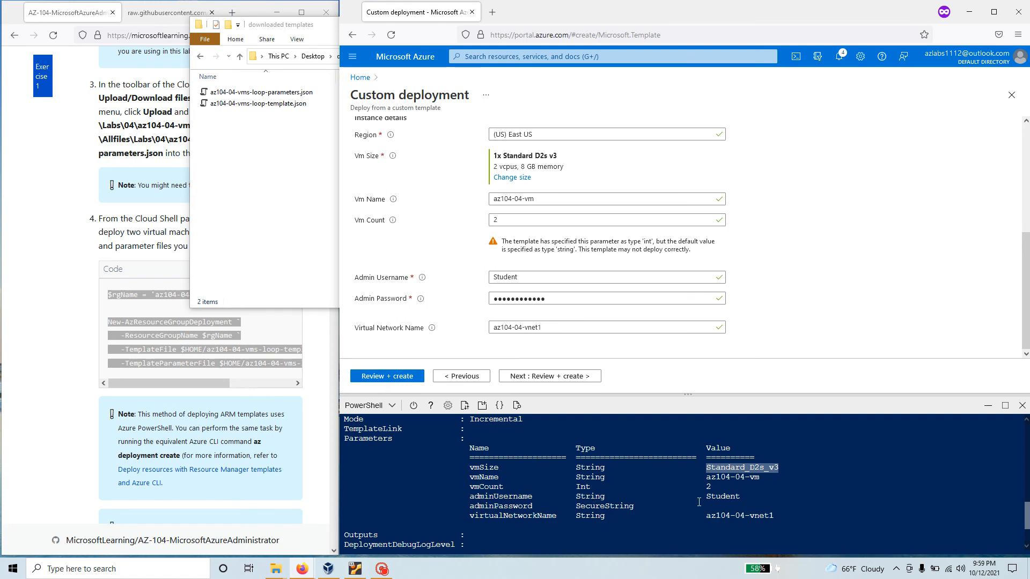
{"action": "left_click_drag", "start_coordinate": [705, 498], "coordinate": [759, 498]}
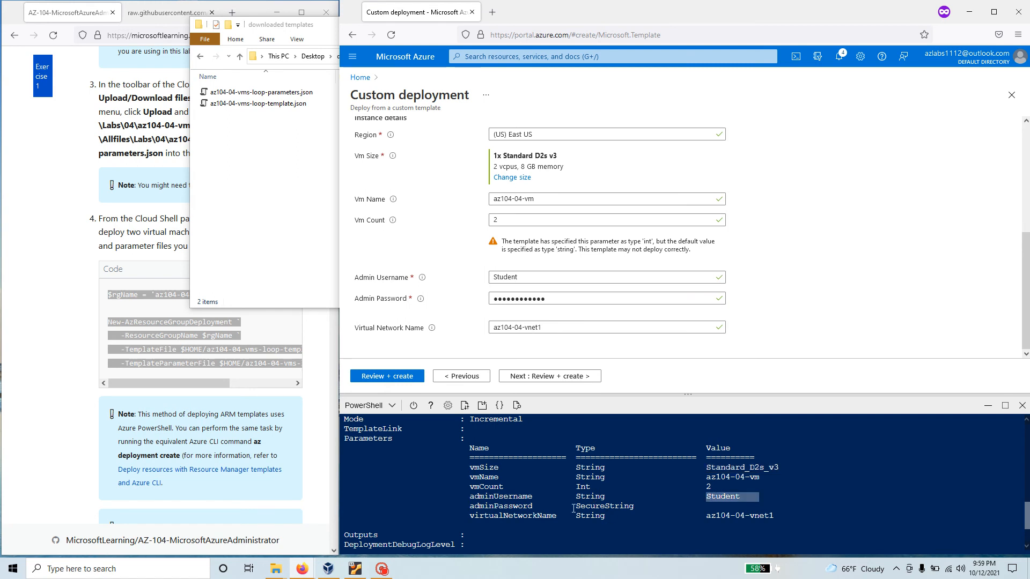
{"action": "left_click_drag", "start_coordinate": [579, 507], "coordinate": [635, 507]}
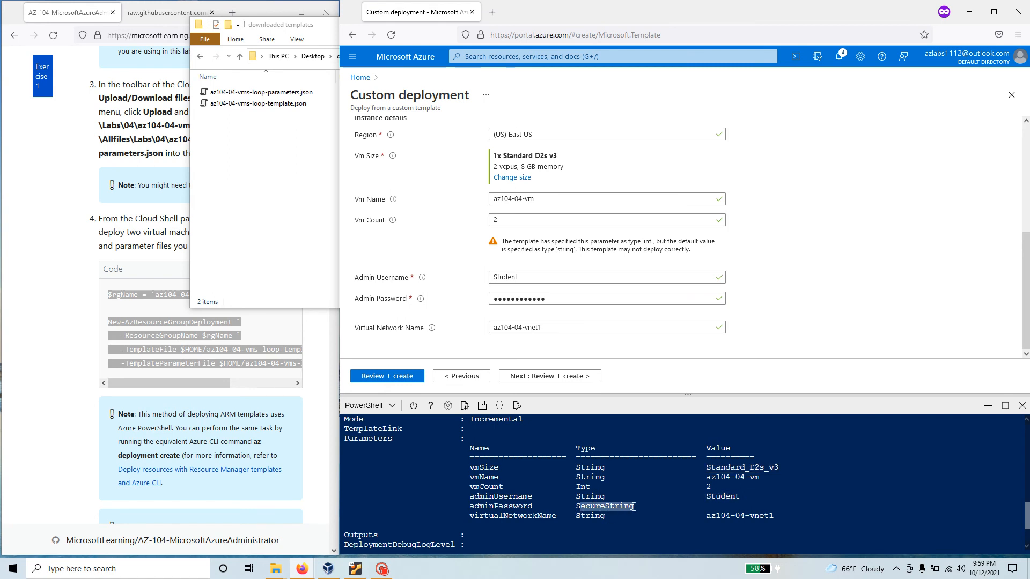
{"action": "left_click_drag", "start_coordinate": [745, 517], "coordinate": [760, 517]}
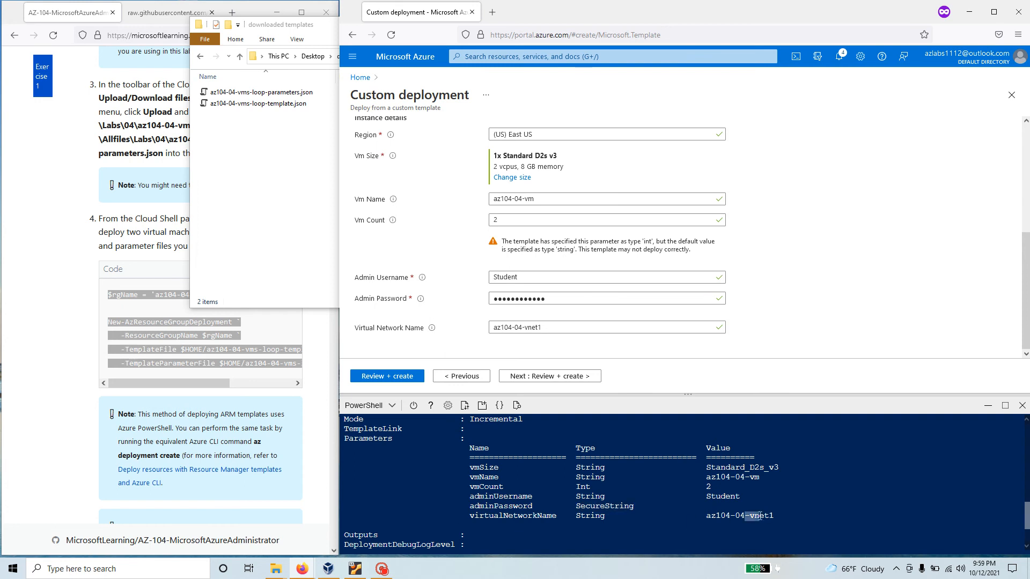
{"action": "left_click", "coordinate": [284, 133]}
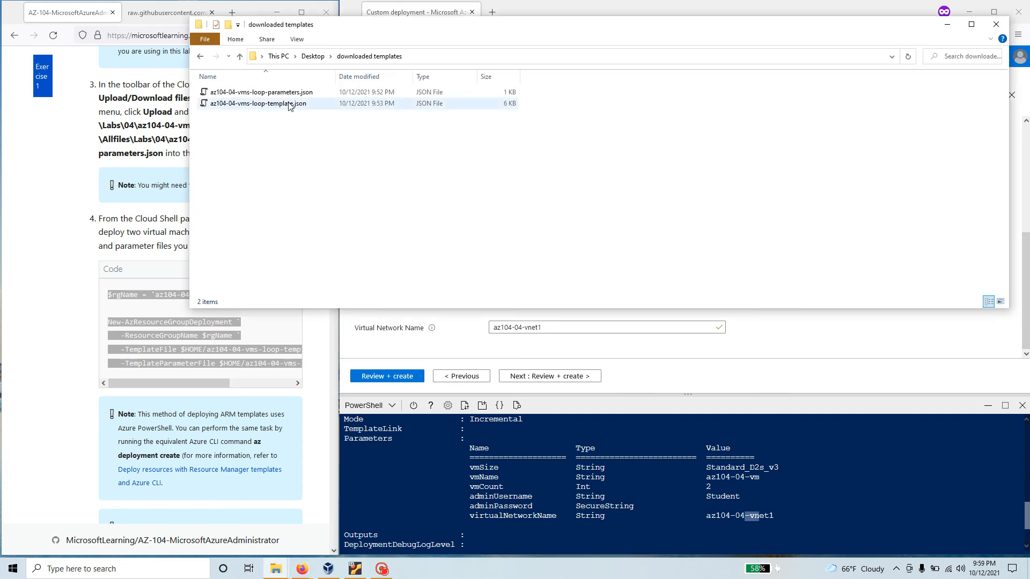
{"action": "double_click", "coordinate": [297, 106]}
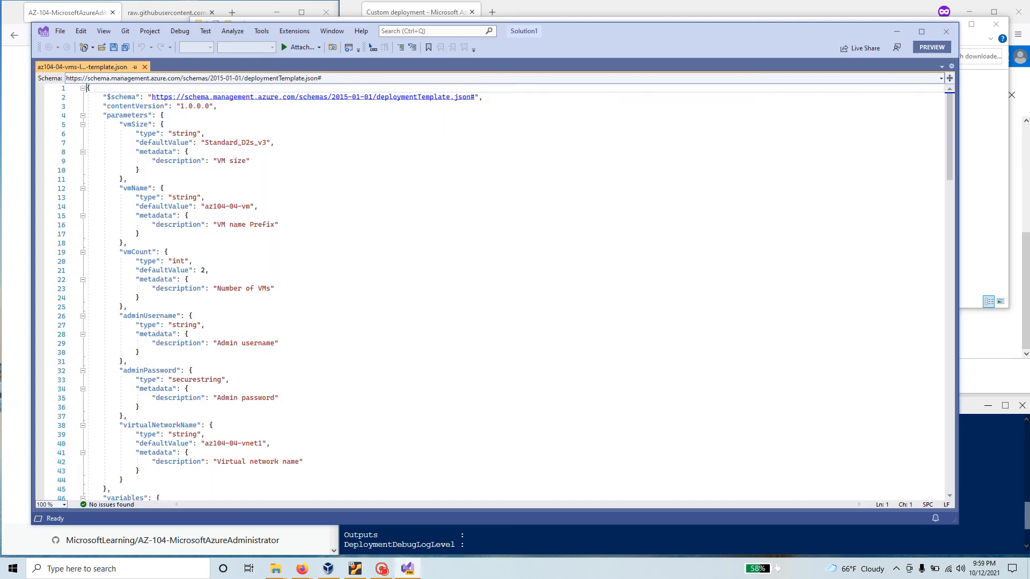
{"action": "left_click_drag", "start_coordinate": [108, 116], "coordinate": [164, 116]}
{"action": "left_click_drag", "start_coordinate": [484, 97], "coordinate": [152, 97]}
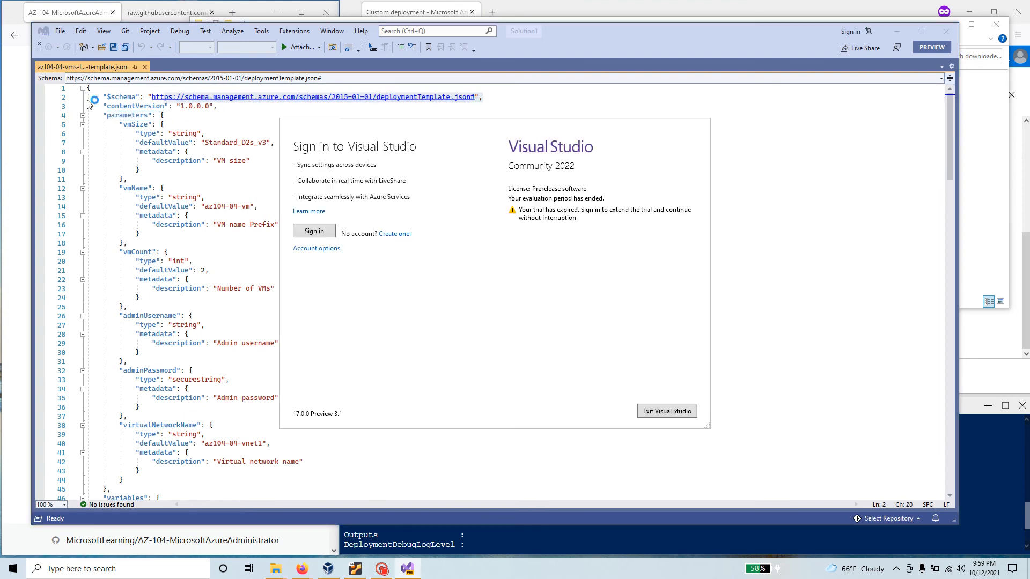
{"action": "left_click", "coordinate": [679, 416]}
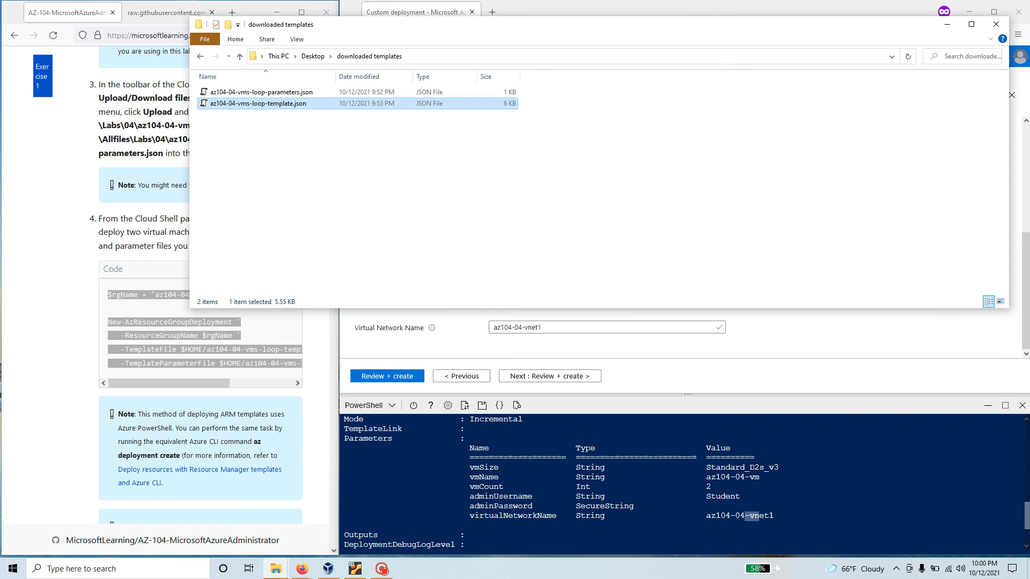
Step: Open az104-04-vms-loop-template.json from the "downloaded templates" folder in PyCharm and keep it in LightEdit mode
{"action": "right_click", "coordinate": [269, 106]}
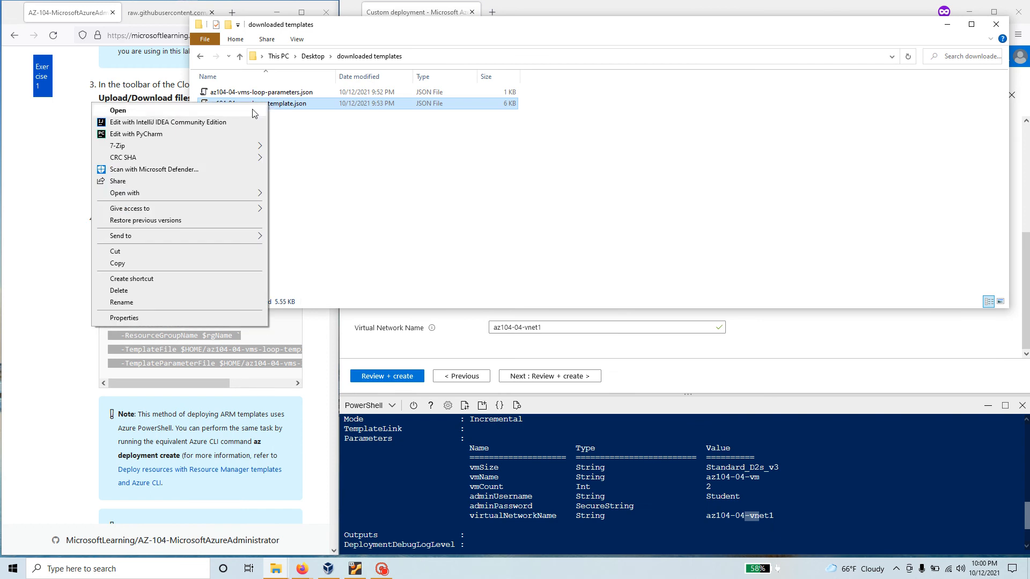
{"action": "left_click", "coordinate": [202, 135]}
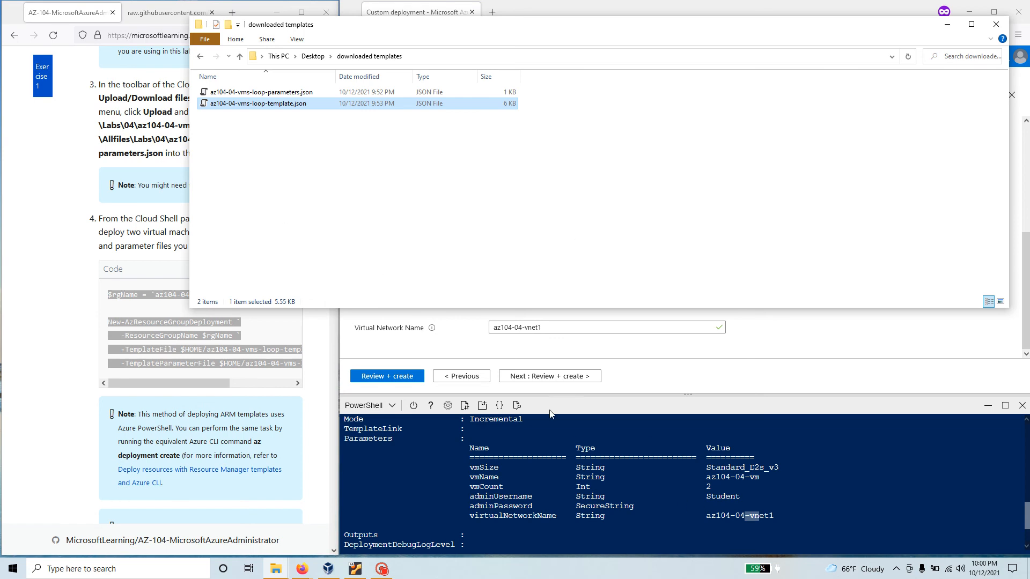
{"action": "left_click", "coordinate": [835, 330]}
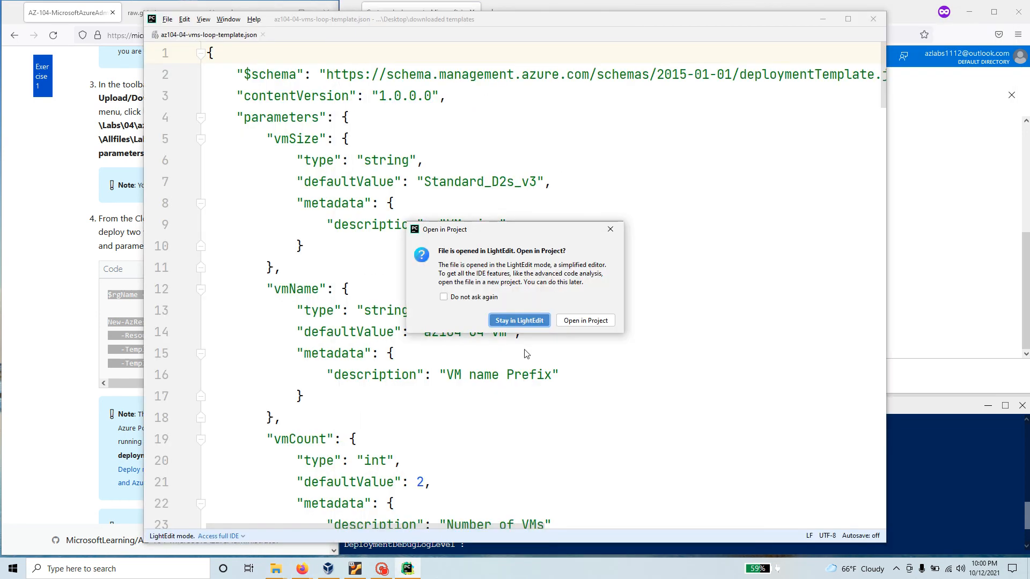
{"action": "left_click", "coordinate": [538, 324]}
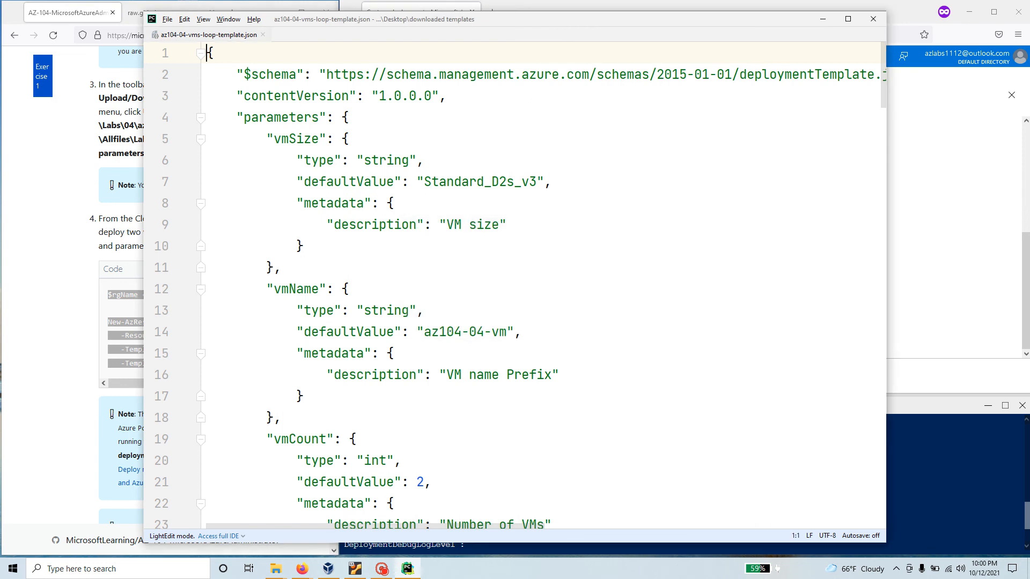
Step: Examine the template's contentVersion and the default values of the vmSize and vmName parameters, folding each parameter block
{"action": "left_click_drag", "start_coordinate": [446, 96], "coordinate": [236, 96]}
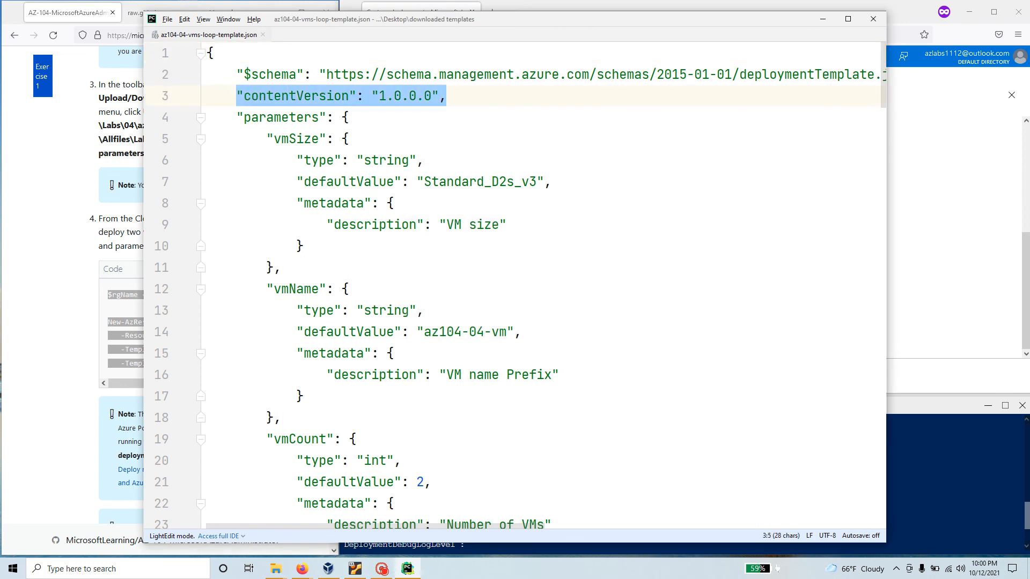
{"action": "left_click", "coordinate": [341, 118]}
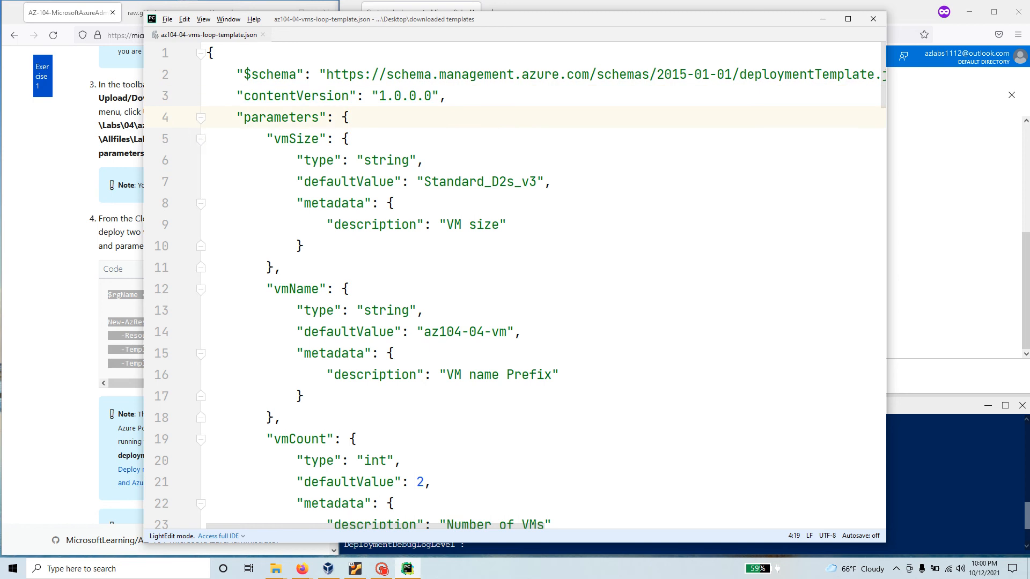
{"action": "left_click_drag", "start_coordinate": [424, 182], "coordinate": [537, 183]}
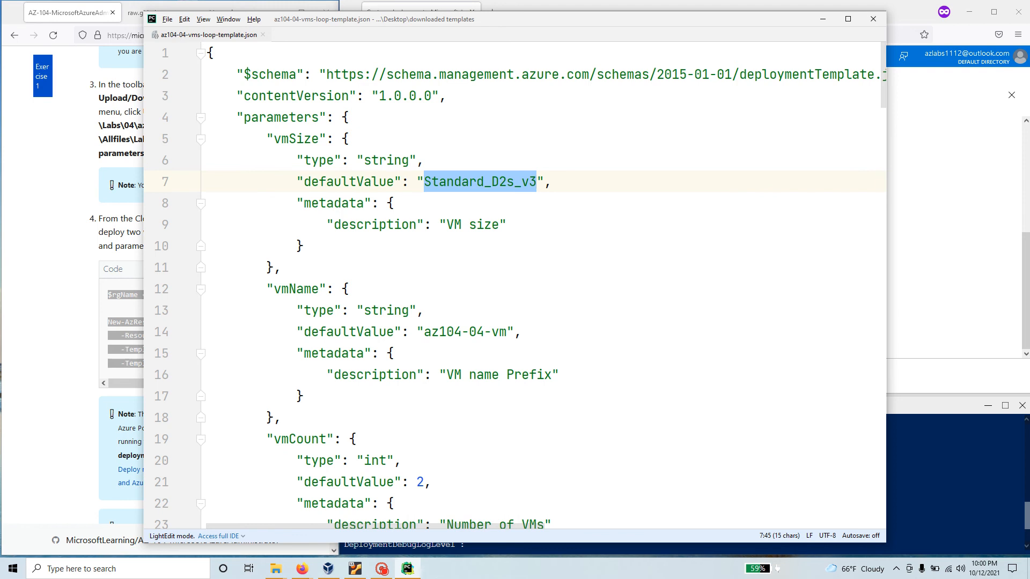
{"action": "left_click", "coordinate": [201, 140]}
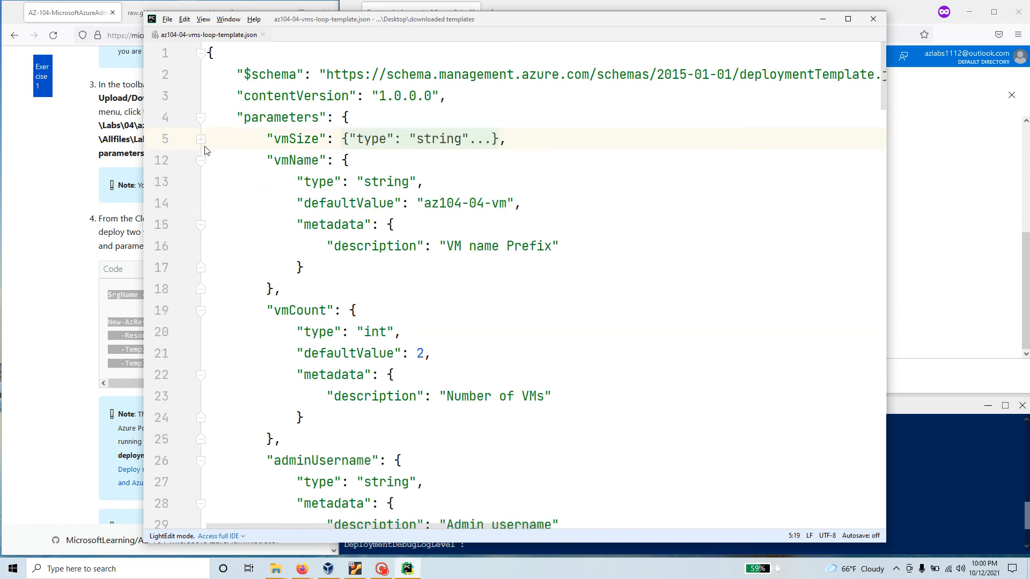
{"action": "left_click", "coordinate": [200, 141]}
{"action": "left_click", "coordinate": [201, 142]}
{"action": "left_click_drag", "start_coordinate": [507, 203], "coordinate": [424, 203]}
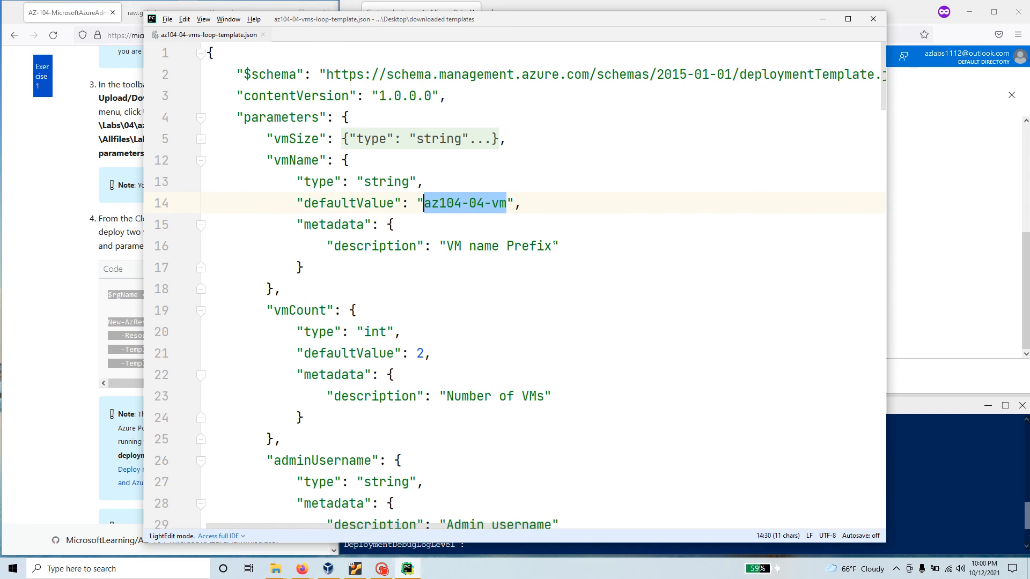
{"action": "left_click", "coordinate": [201, 161]}
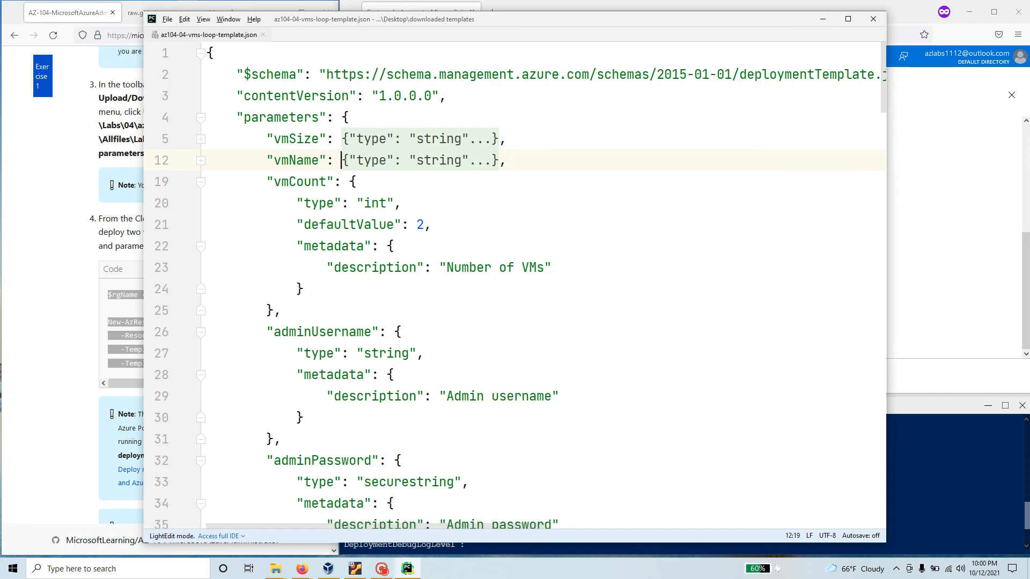
Step: Examine the vmCount parameter and the vmName description, and leave both blocks folded
{"action": "left_click_drag", "start_coordinate": [304, 290], "coordinate": [210, 185]}
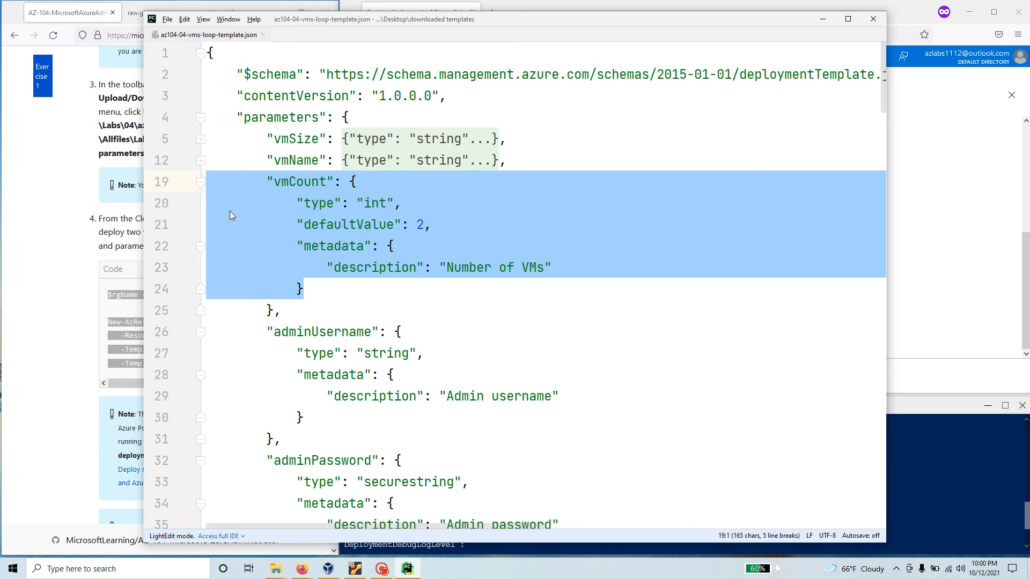
{"action": "left_click", "coordinate": [200, 161]}
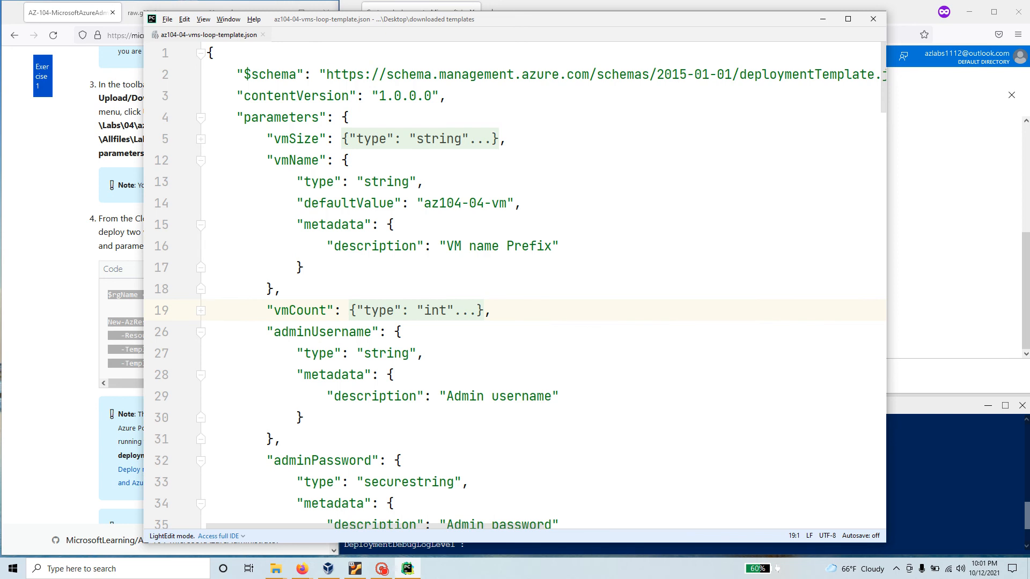
{"action": "left_click_drag", "start_coordinate": [446, 246], "coordinate": [551, 246]}
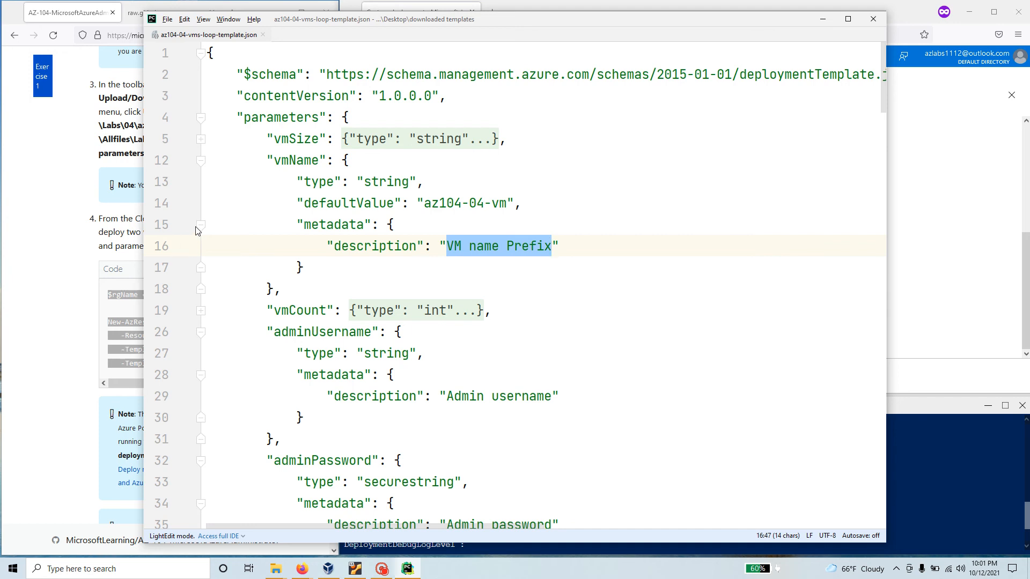
{"action": "left_click", "coordinate": [201, 161]}
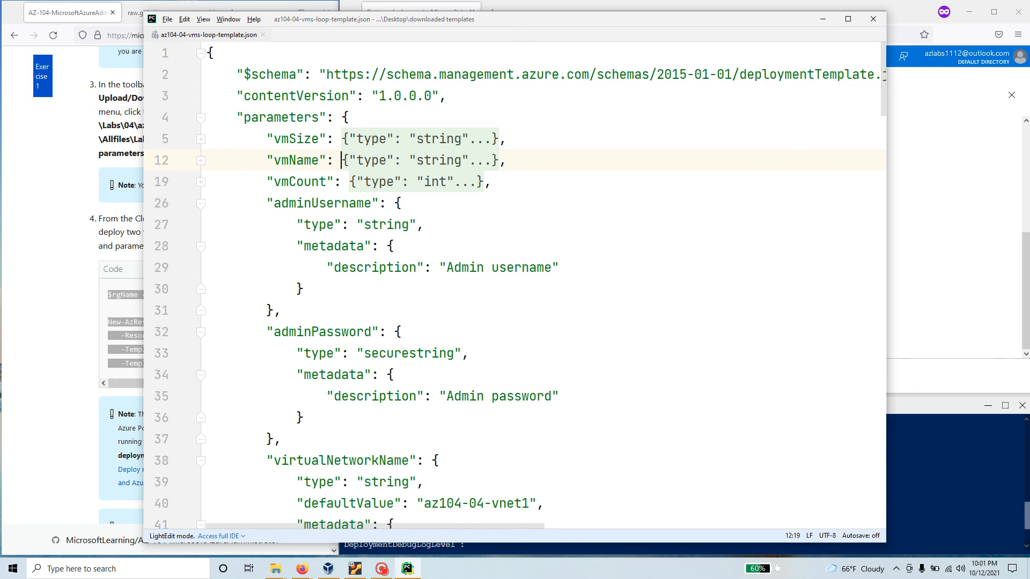
Step: Examine the types of the adminUsername and adminPassword parameters and the password's description, folding both blocks
{"action": "double_click", "coordinate": [391, 224]}
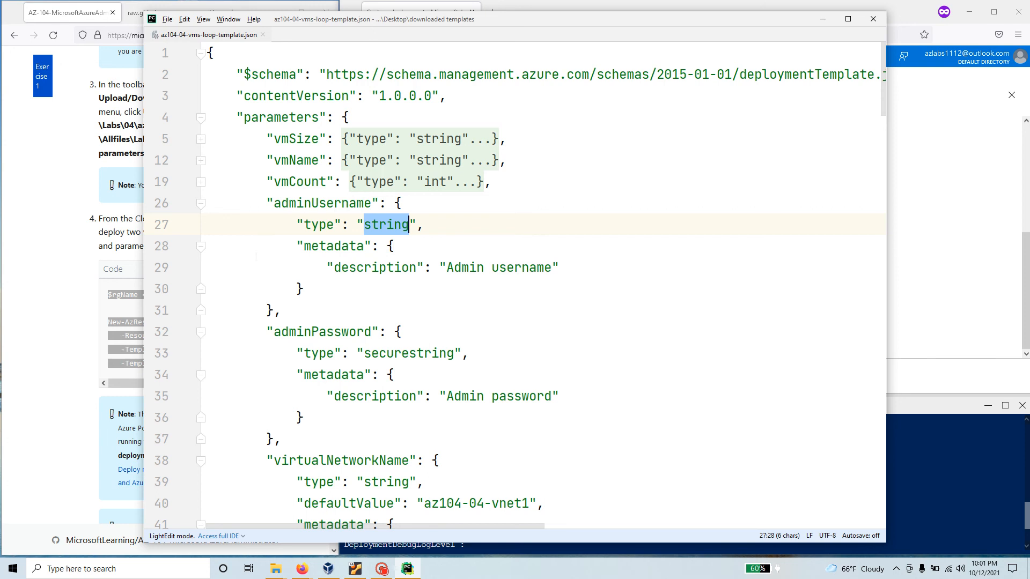
{"action": "left_click", "coordinate": [201, 206]}
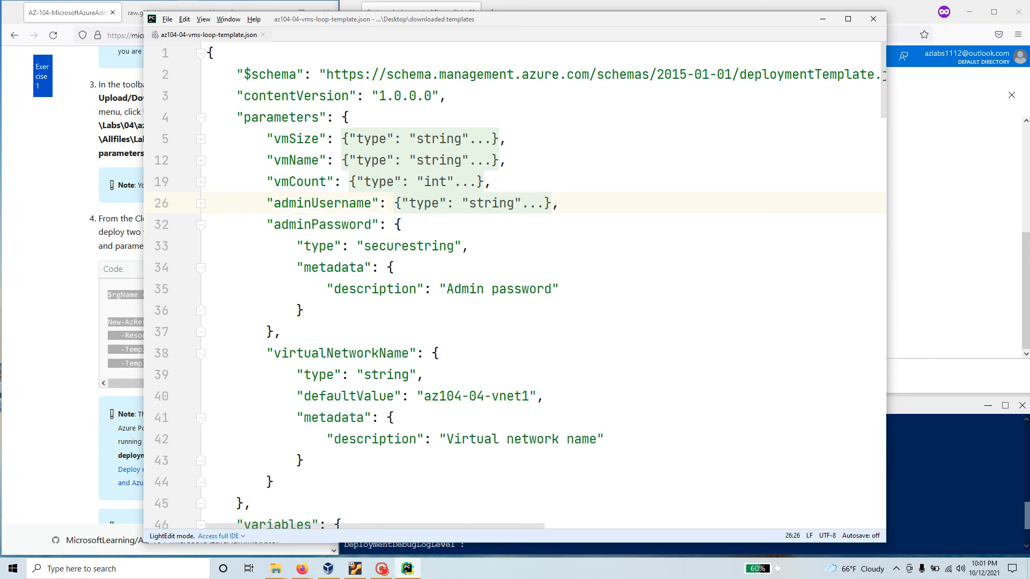
{"action": "left_click", "coordinate": [319, 246]}
{"action": "double_click", "coordinate": [409, 246]}
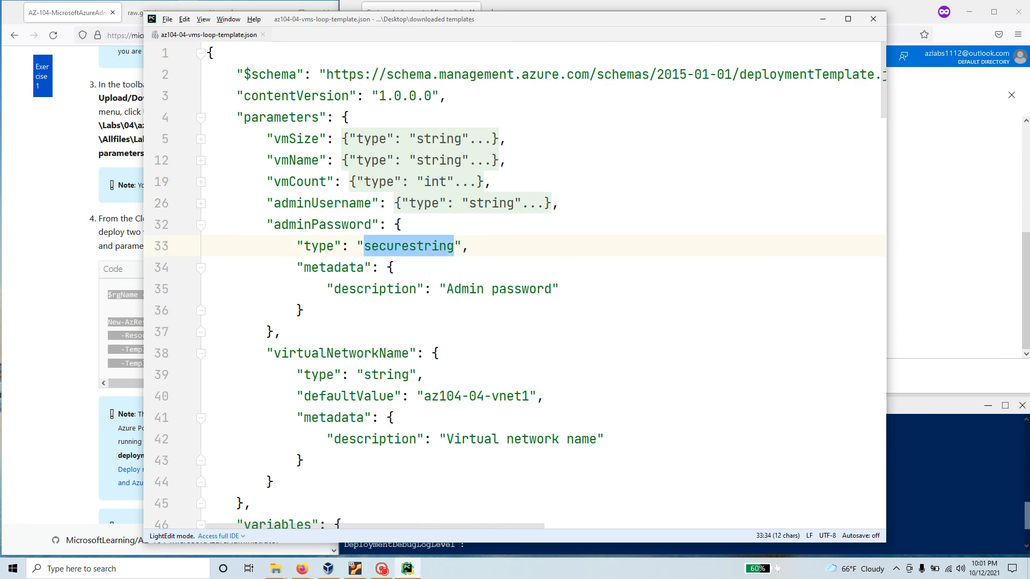
{"action": "double_click", "coordinate": [522, 289]}
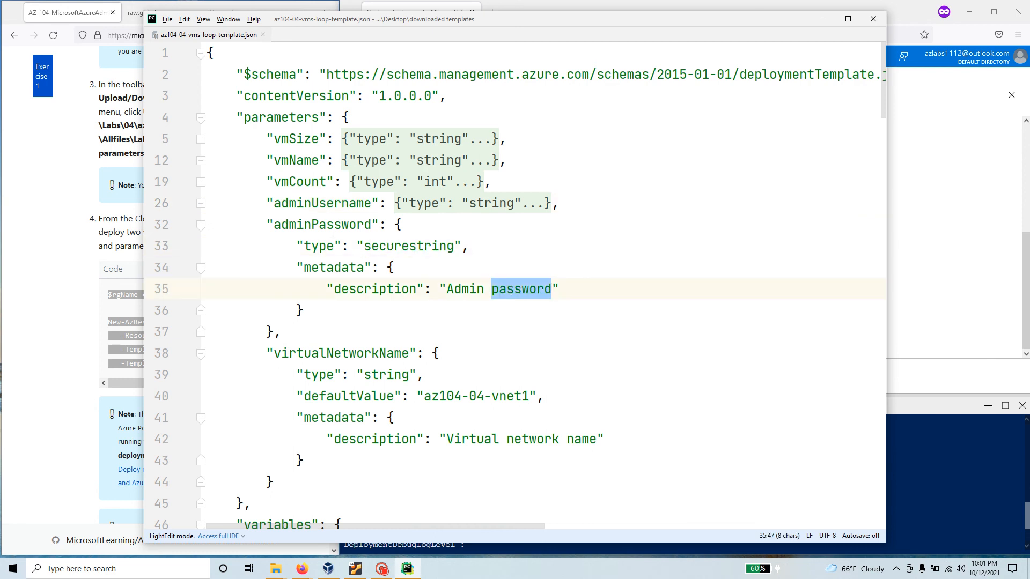
{"action": "left_click", "coordinate": [201, 226]}
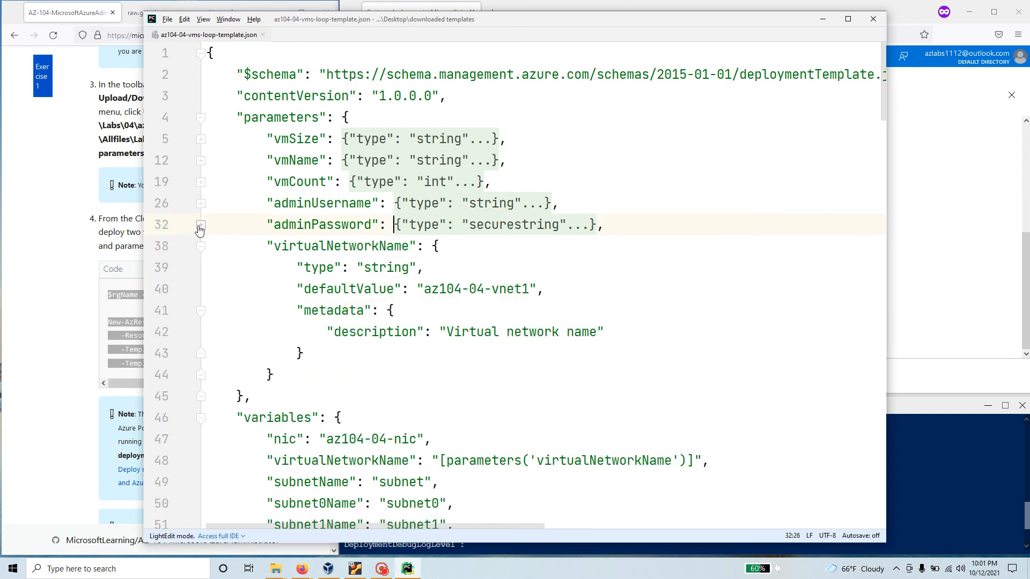
Step: Examine the virtualNetworkName parameter's default value, fold its block and review the template's complete parameter list
{"action": "double_click", "coordinate": [356, 246]}
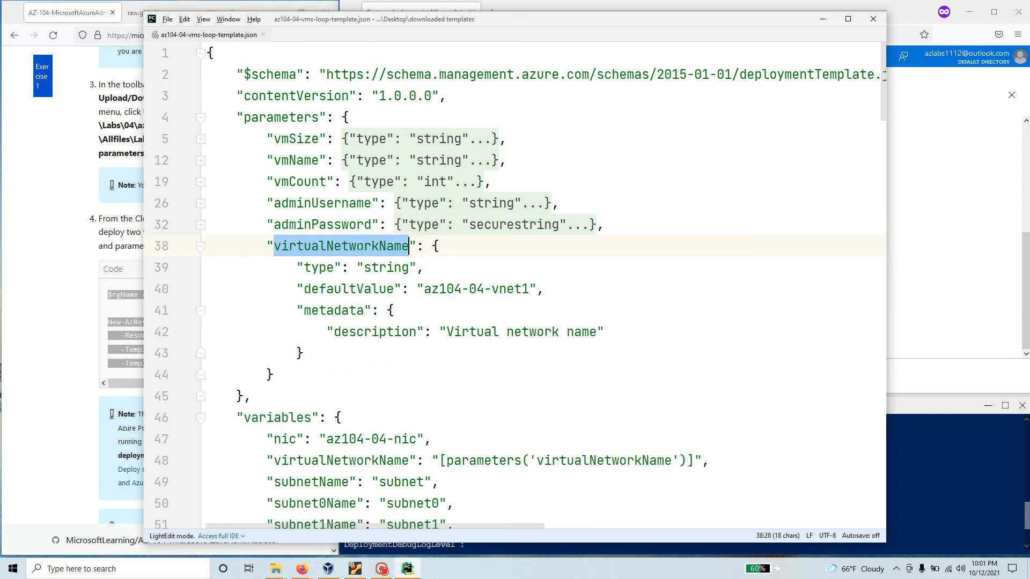
{"action": "left_click_drag", "start_coordinate": [394, 290], "coordinate": [304, 290]}
{"action": "left_click_drag", "start_coordinate": [530, 289], "coordinate": [425, 289]}
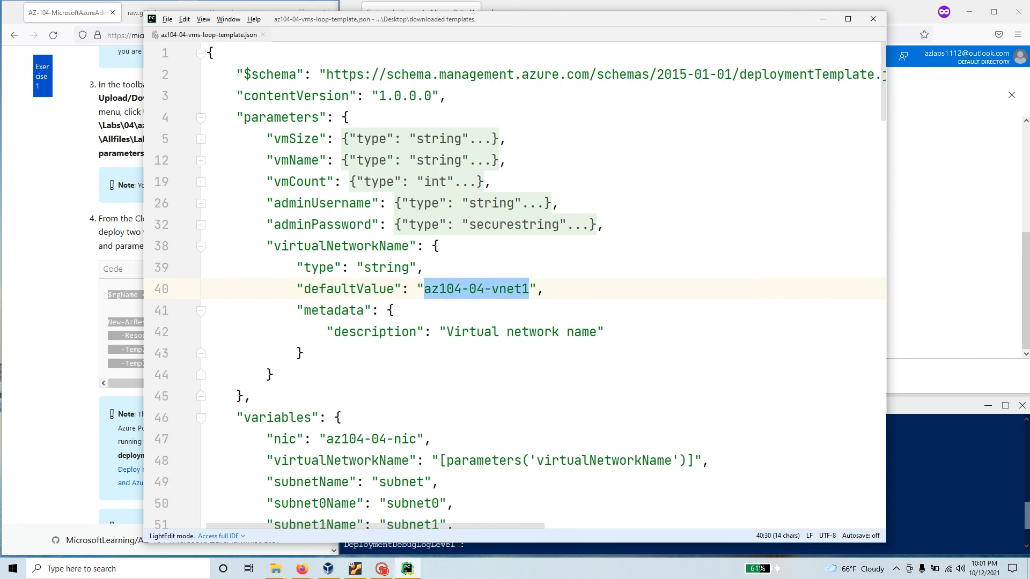
{"action": "left_click", "coordinate": [200, 246]}
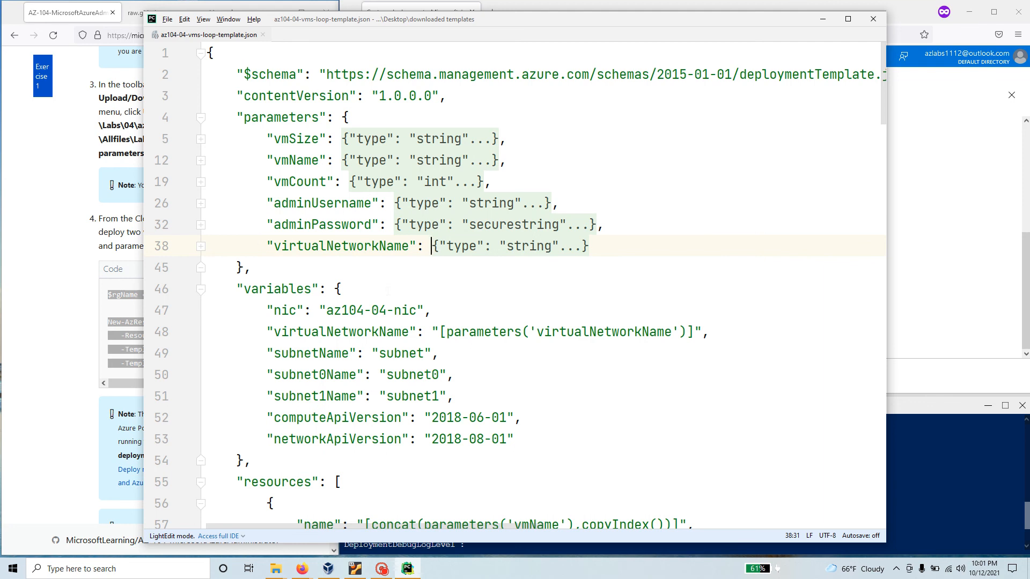
{"action": "left_click_drag", "start_coordinate": [321, 119], "coordinate": [244, 118]}
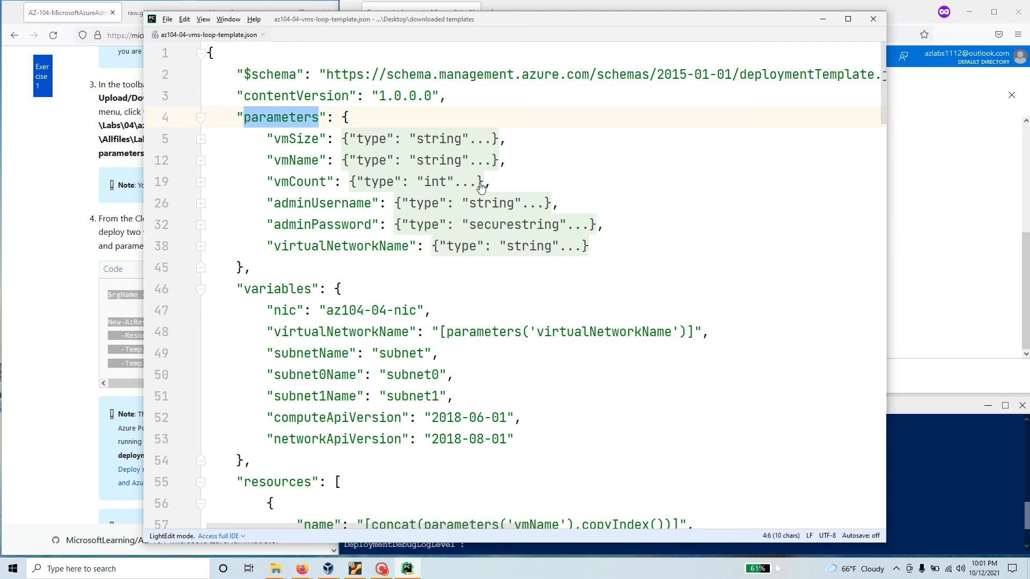
{"action": "left_click_drag", "start_coordinate": [490, 183], "coordinate": [206, 139]}
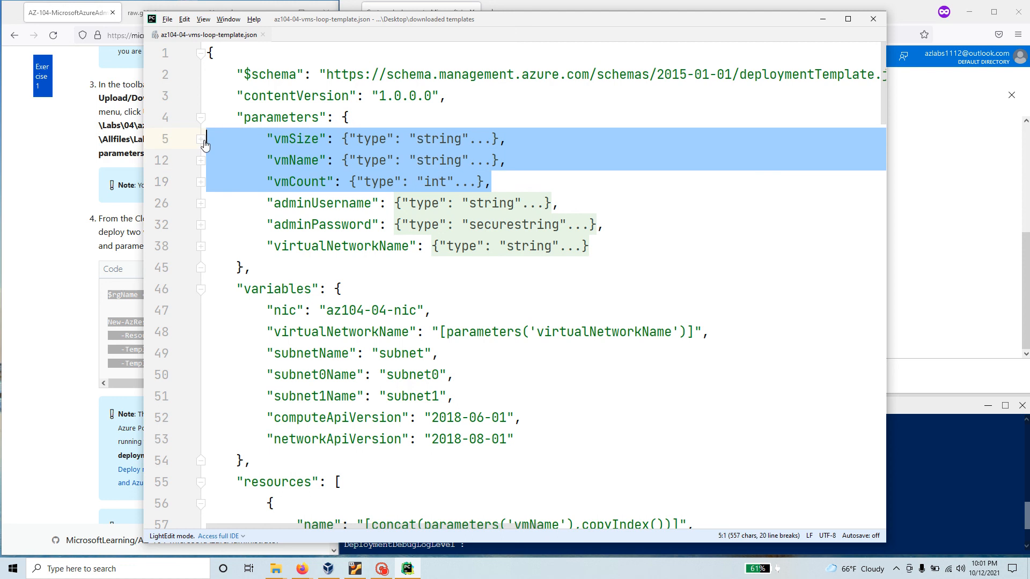
{"action": "left_click_drag", "start_coordinate": [604, 225], "coordinate": [207, 204]}
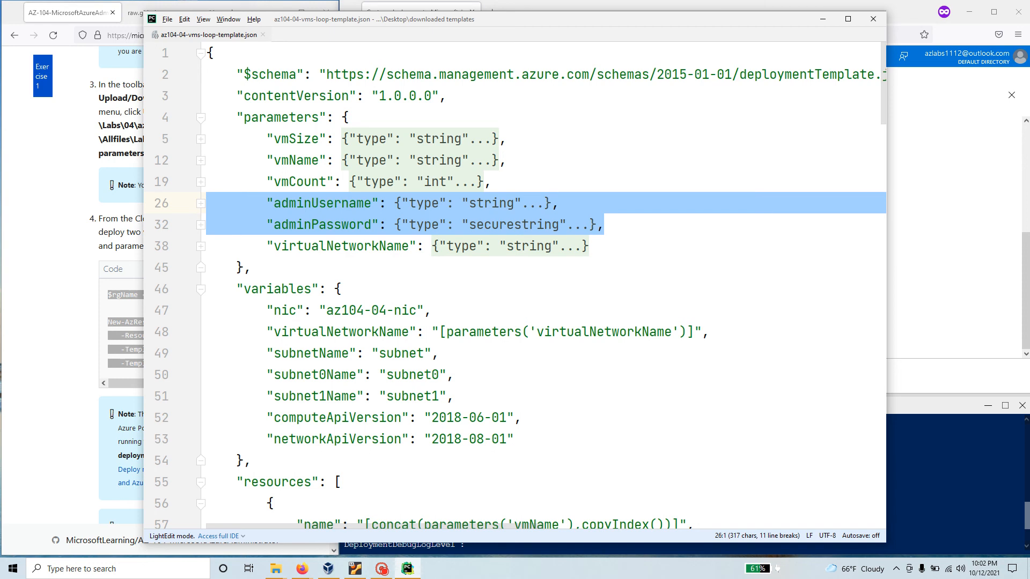
Step: Examine the nic and virtualNetworkName entries in the template's variables section and fold that section
{"action": "left_click_drag", "start_coordinate": [431, 310], "coordinate": [266, 310]}
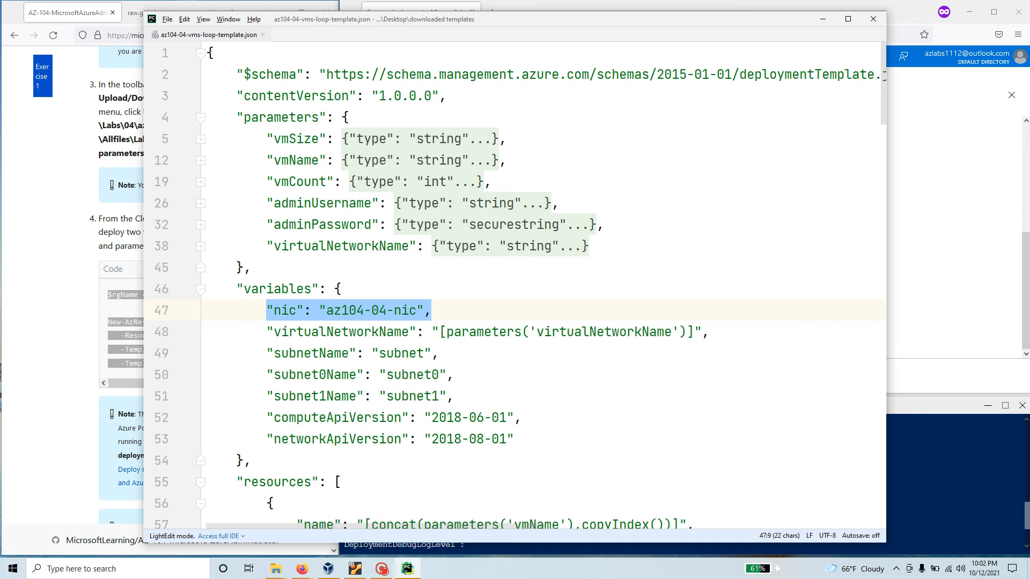
{"action": "left_click_drag", "start_coordinate": [447, 332], "coordinate": [694, 332]}
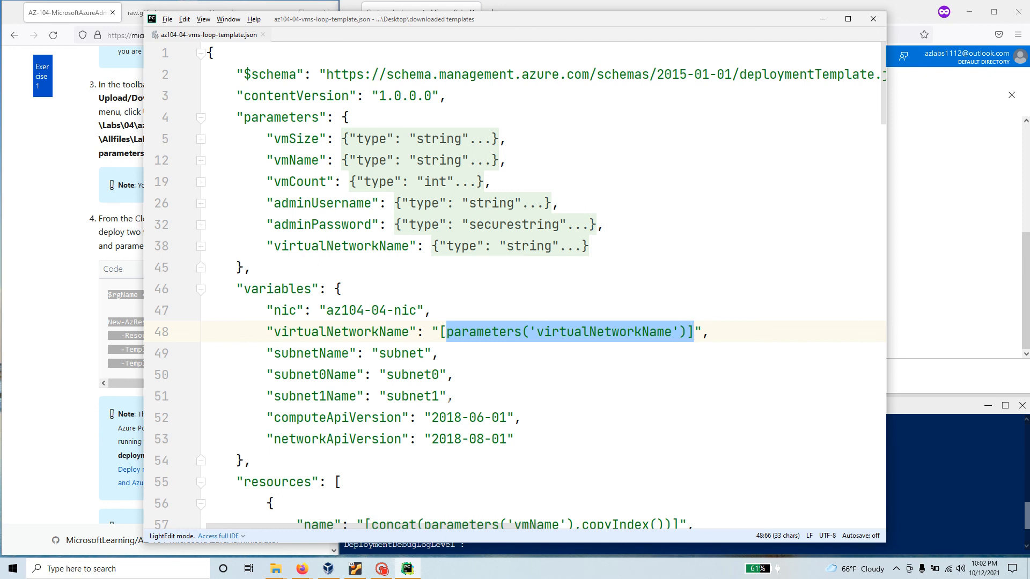
{"action": "scroll", "coordinate": [515, 285], "scroll_direction": "down", "scroll_amount": 4}
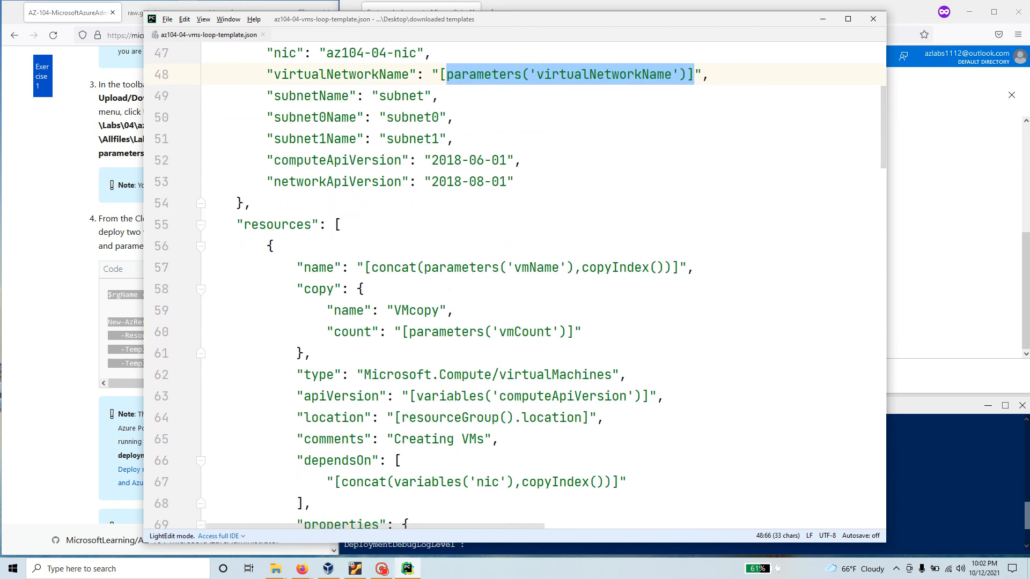
{"action": "scroll", "coordinate": [515, 284], "scroll_direction": "up", "scroll_amount": 3}
{"action": "left_click", "coordinate": [201, 225]}
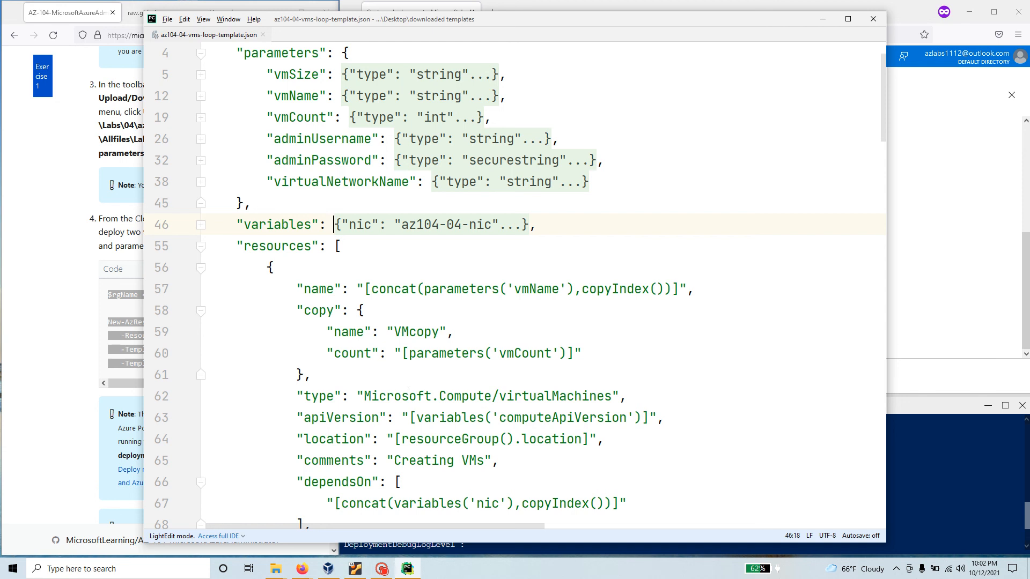
Step: Examine the copyIndex name expression of the virtual machine resource against the vmName parameter, and fold that resource block
{"action": "left_click_drag", "start_coordinate": [373, 289], "coordinate": [677, 289]}
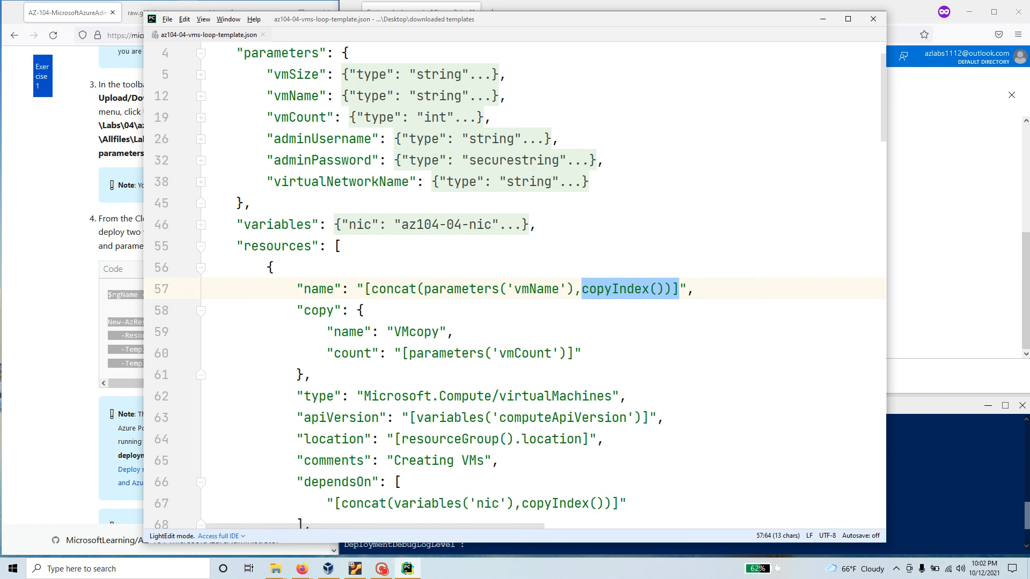
{"action": "left_click", "coordinate": [277, 95]}
{"action": "left_click_drag", "start_coordinate": [278, 96], "coordinate": [499, 96]}
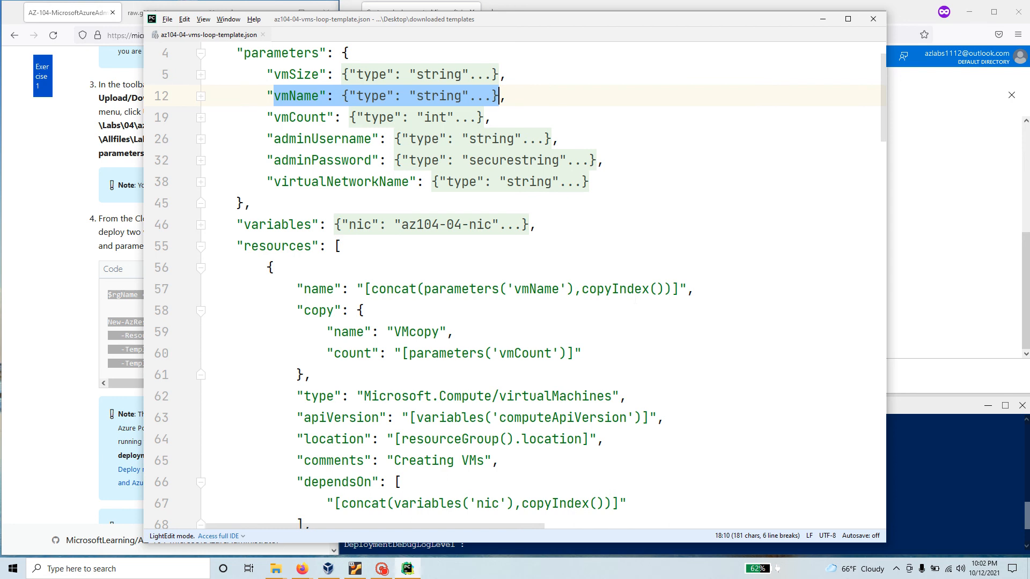
{"action": "left_click", "coordinate": [199, 269]}
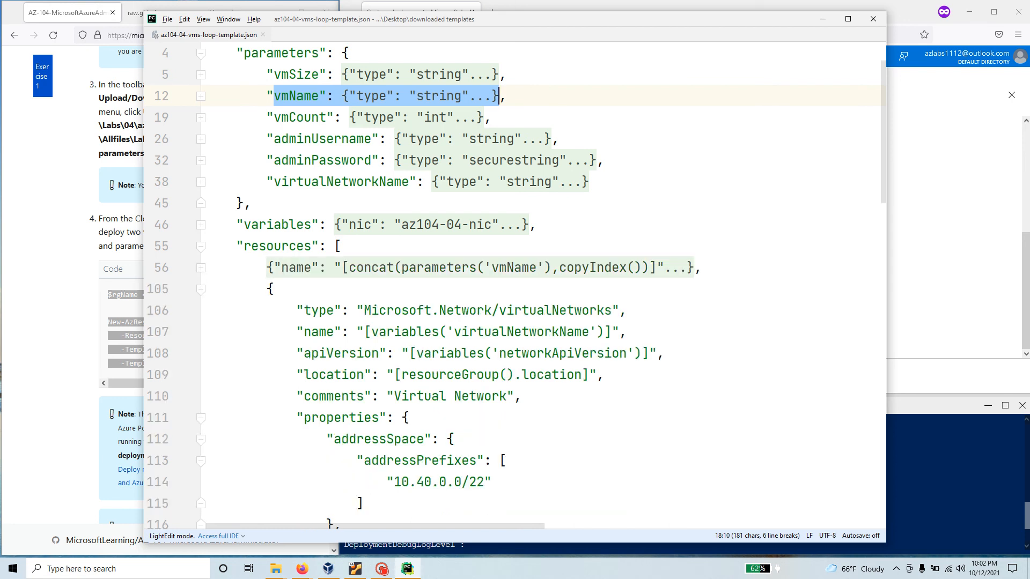
Step: Examine the virtual network resource's type and the network interface resource's nicCopy entry, folding both resource blocks
{"action": "left_click", "coordinate": [305, 310]}
{"action": "left_click_drag", "start_coordinate": [308, 311], "coordinate": [619, 310]}
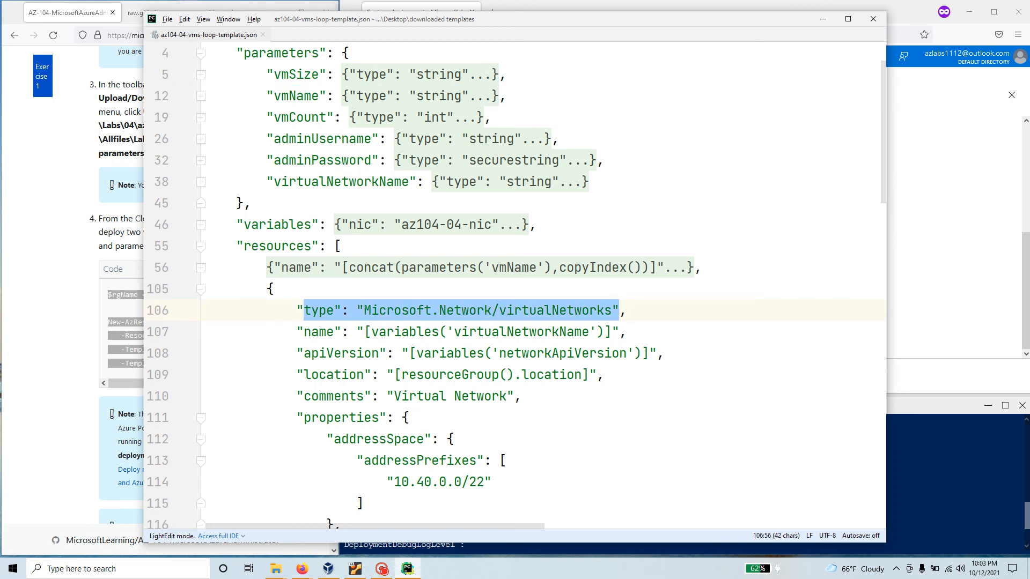
{"action": "left_click", "coordinate": [200, 290]}
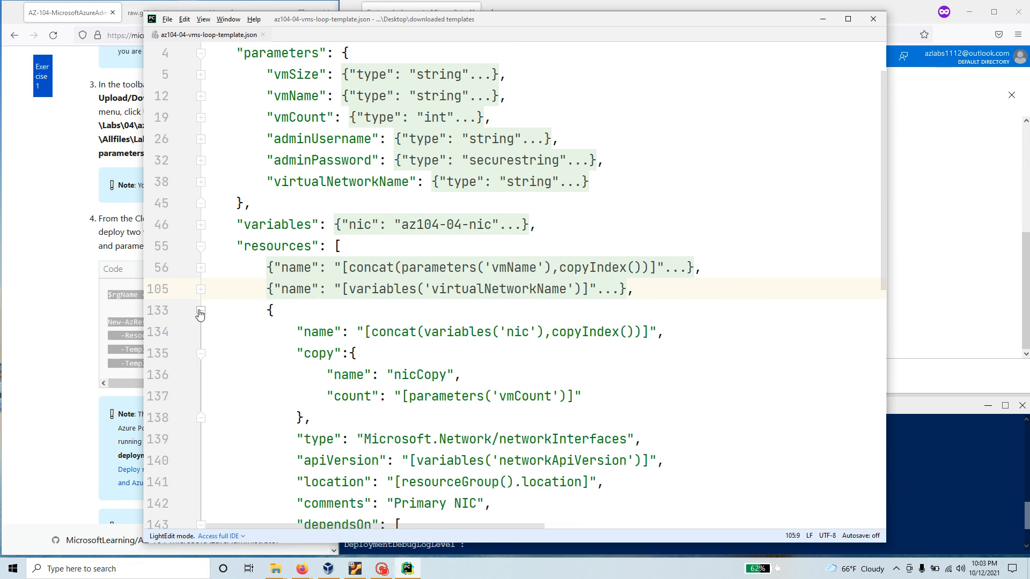
{"action": "double_click", "coordinate": [401, 375]}
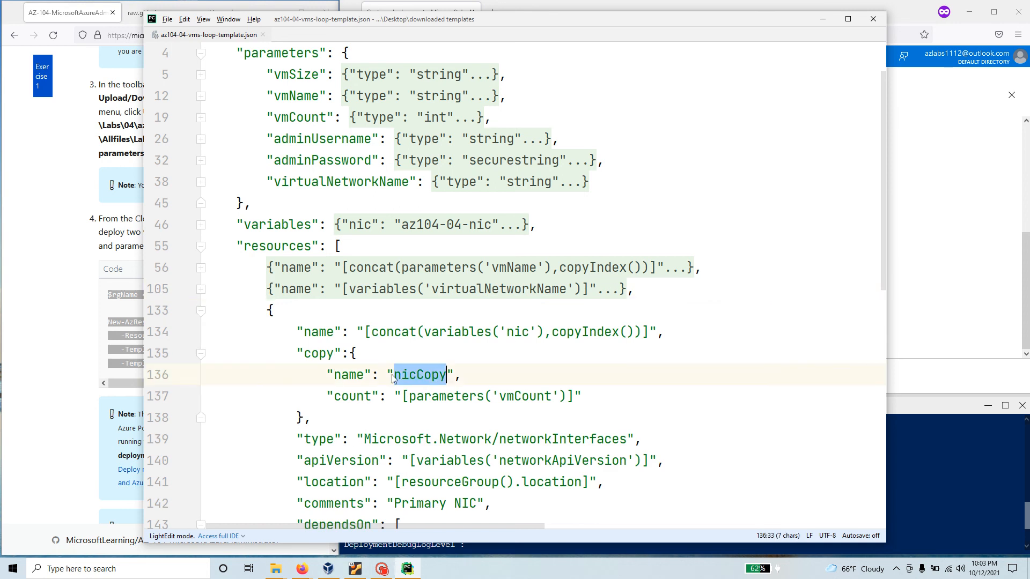
{"action": "left_click", "coordinate": [201, 313]}
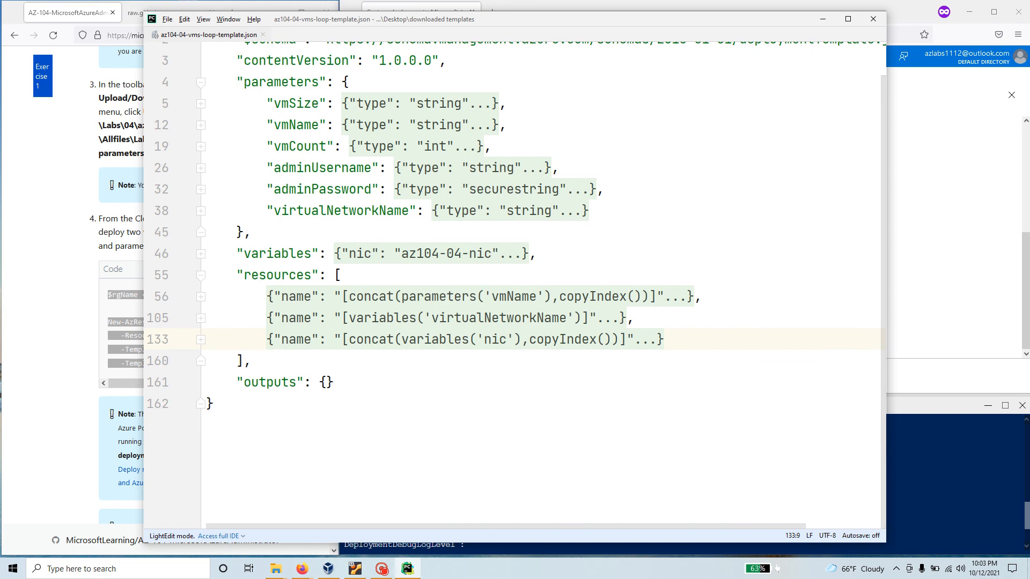
{"action": "scroll", "coordinate": [202, 317], "scroll_direction": "up", "scroll_amount": 1}
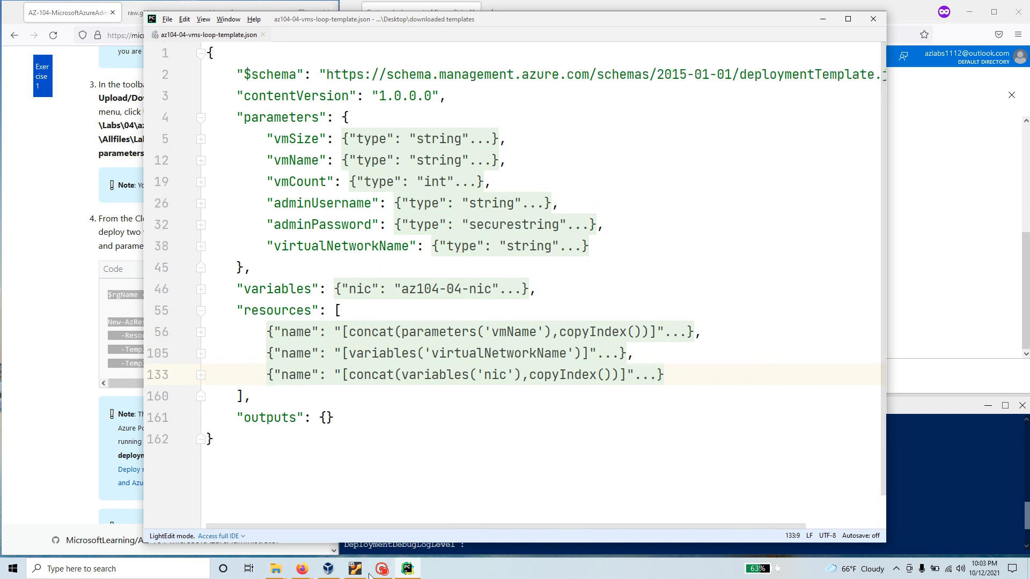
Step: Open az104-04-vms-loop-parameters.json from the downloaded templates folder in PyCharm, staying in LightEdit
{"action": "left_click", "coordinate": [276, 570]}
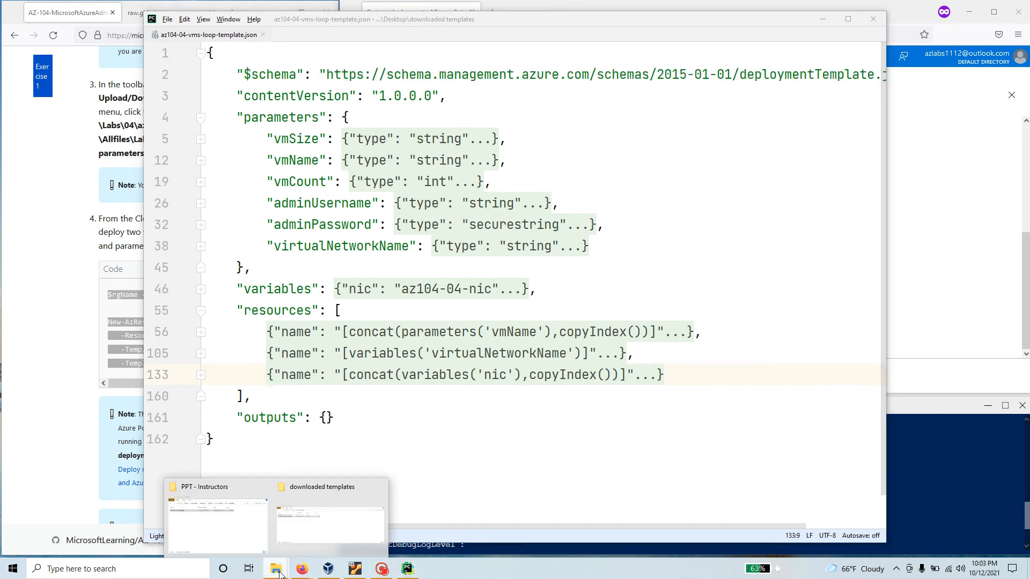
{"action": "left_click", "coordinate": [329, 517]}
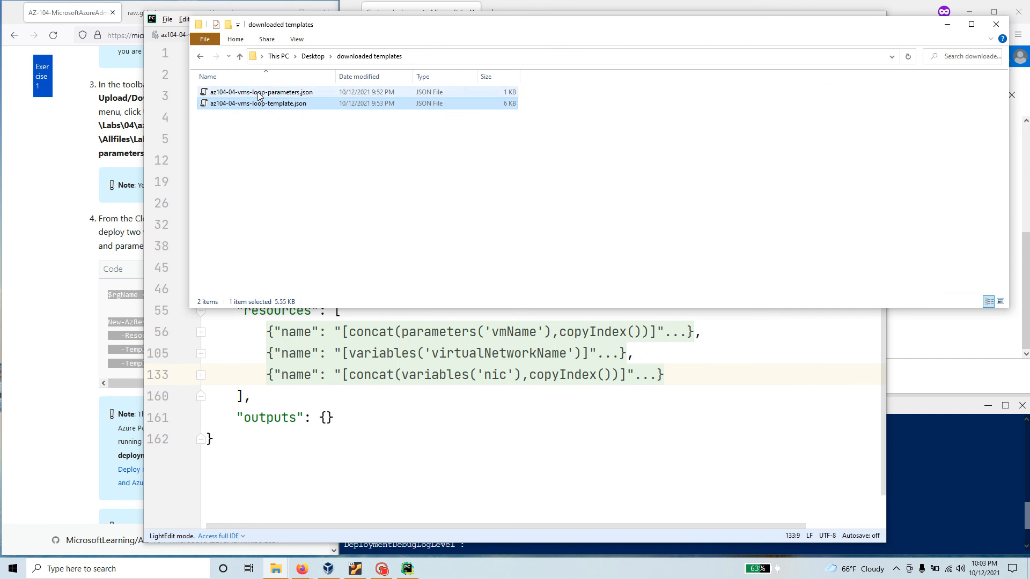
{"action": "left_click", "coordinate": [280, 94]}
{"action": "right_click", "coordinate": [281, 96]}
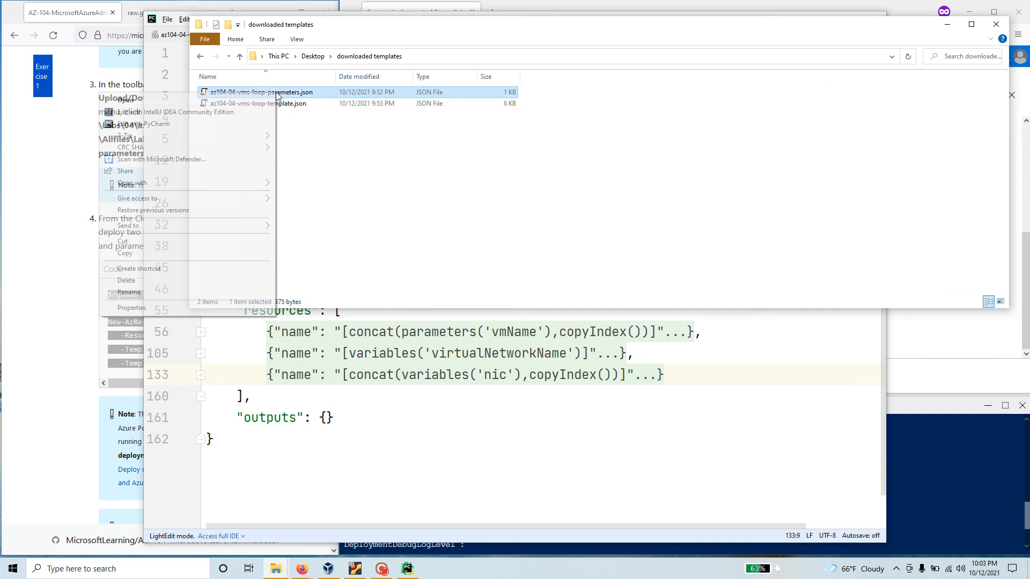
{"action": "left_click", "coordinate": [223, 125]}
{"action": "left_click", "coordinate": [478, 407]}
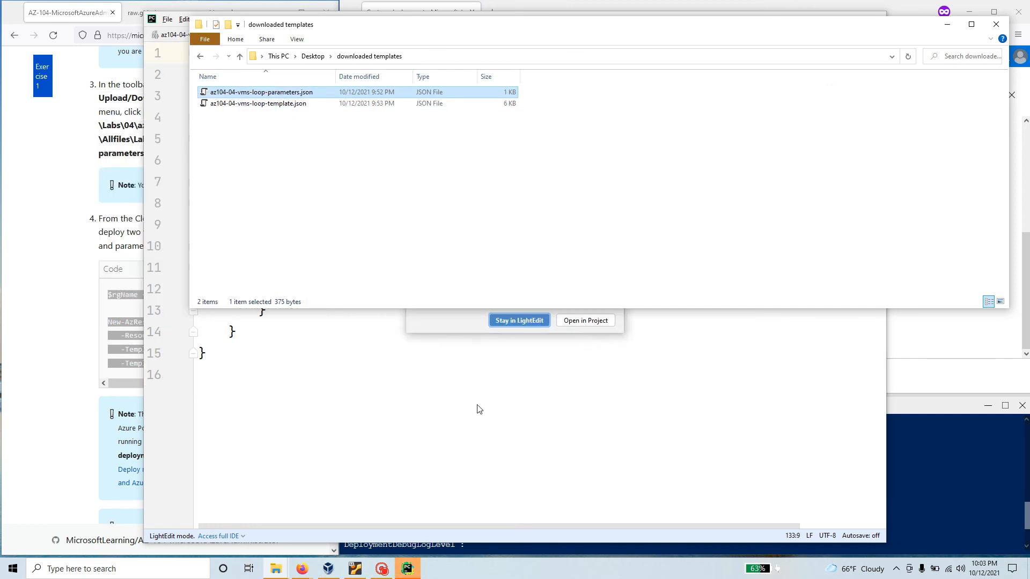
{"action": "left_click", "coordinate": [503, 324]}
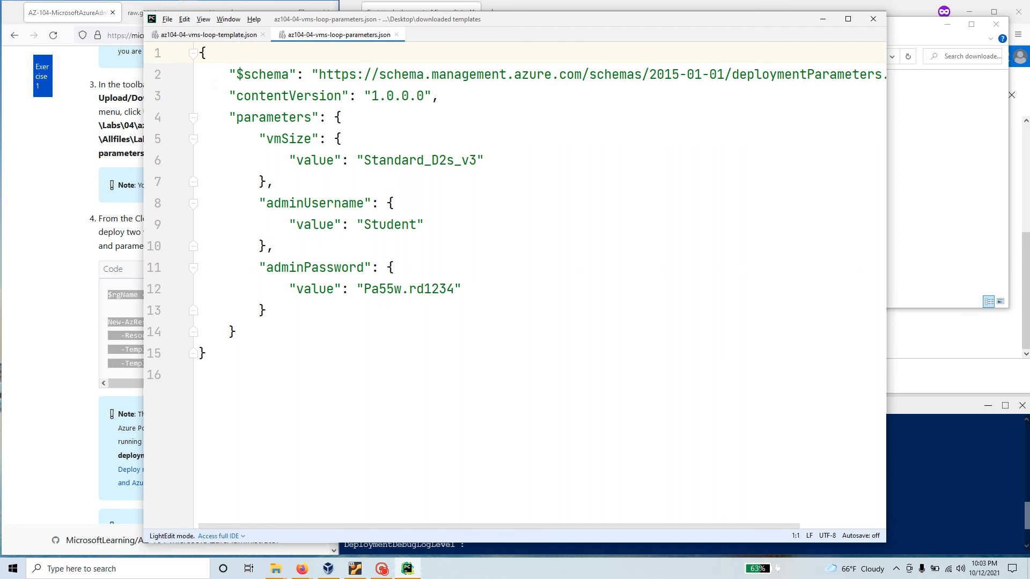
Step: Examine the vmSize, adminUsername and adminPassword entries in the parameters file, and minimize the editor
{"action": "left_click_drag", "start_coordinate": [484, 160], "coordinate": [296, 160]}
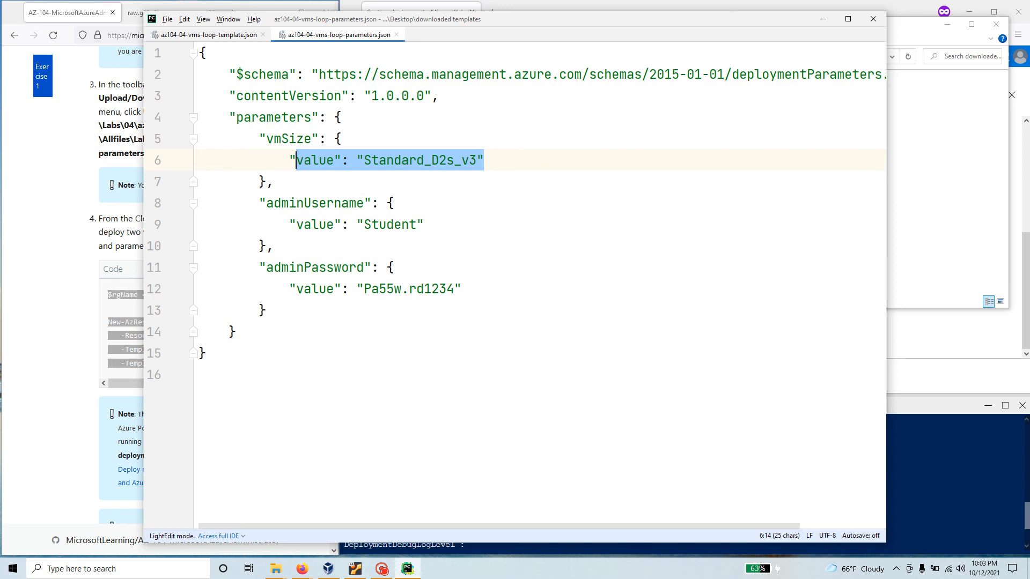
{"action": "left_click_drag", "start_coordinate": [372, 203], "coordinate": [266, 203]}
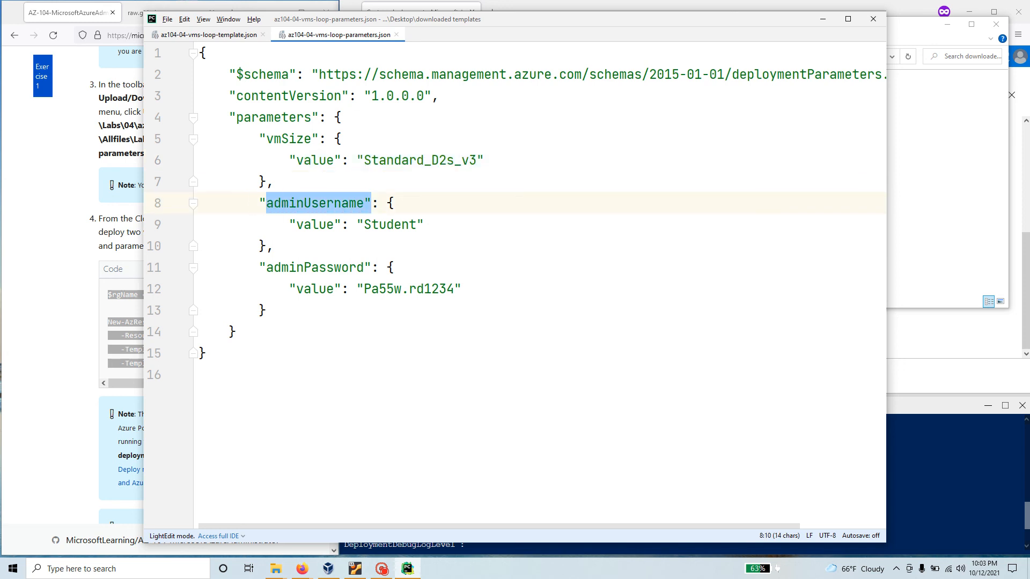
{"action": "left_click_drag", "start_coordinate": [267, 268], "coordinate": [365, 267]}
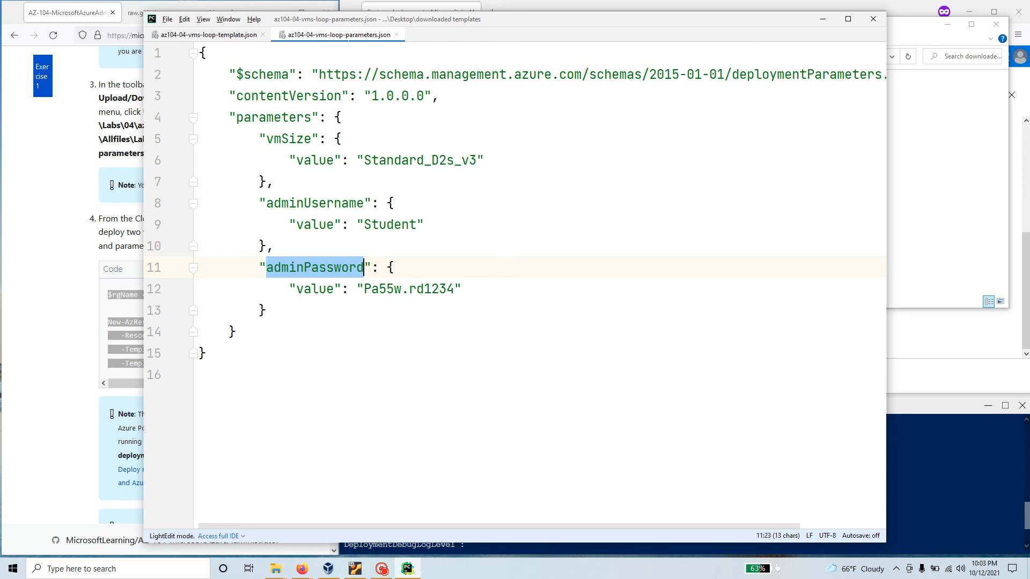
{"action": "left_click_drag", "start_coordinate": [462, 289], "coordinate": [356, 288]}
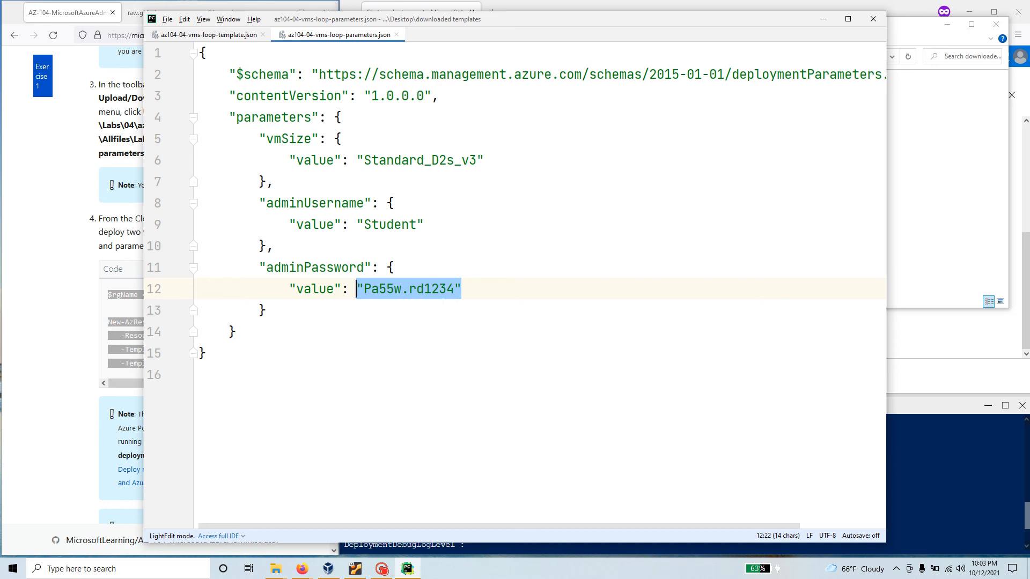
{"action": "left_click", "coordinate": [822, 20]}
Step: Read the lab instructions' note on deploying ARM templates with the equivalent Azure CLI command and the instructions that follow
{"action": "left_click", "coordinate": [493, 527]}
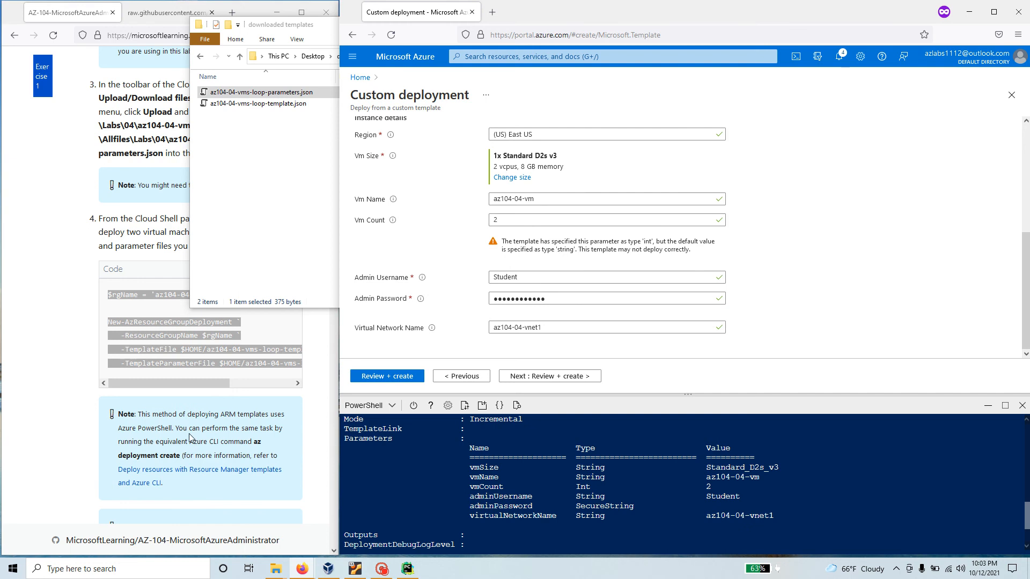
{"action": "left_click", "coordinate": [126, 437]}
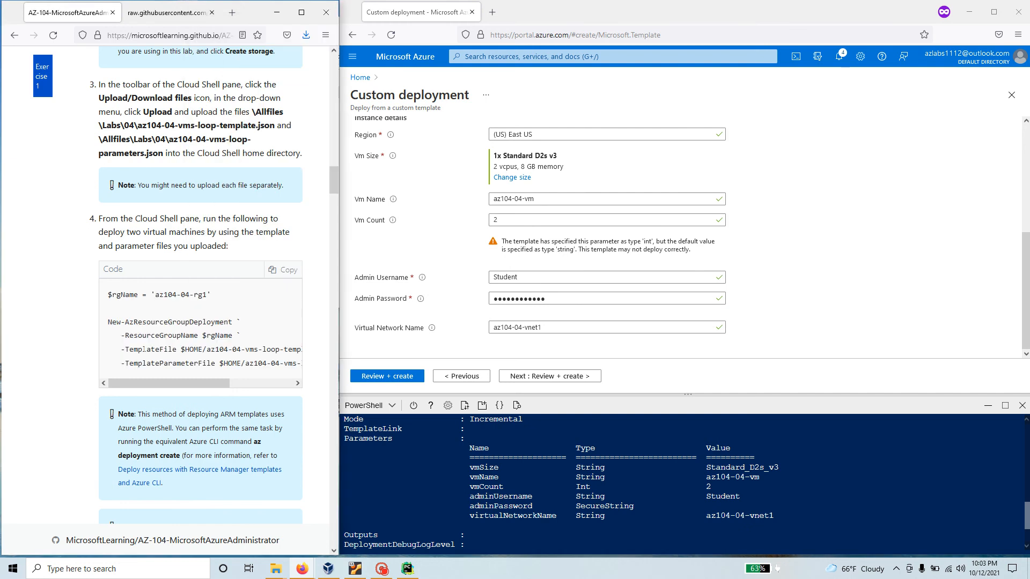
{"action": "left_click_drag", "start_coordinate": [138, 415], "coordinate": [250, 441]}
{"action": "scroll", "coordinate": [213, 441], "scroll_direction": "down", "scroll_amount": 3}
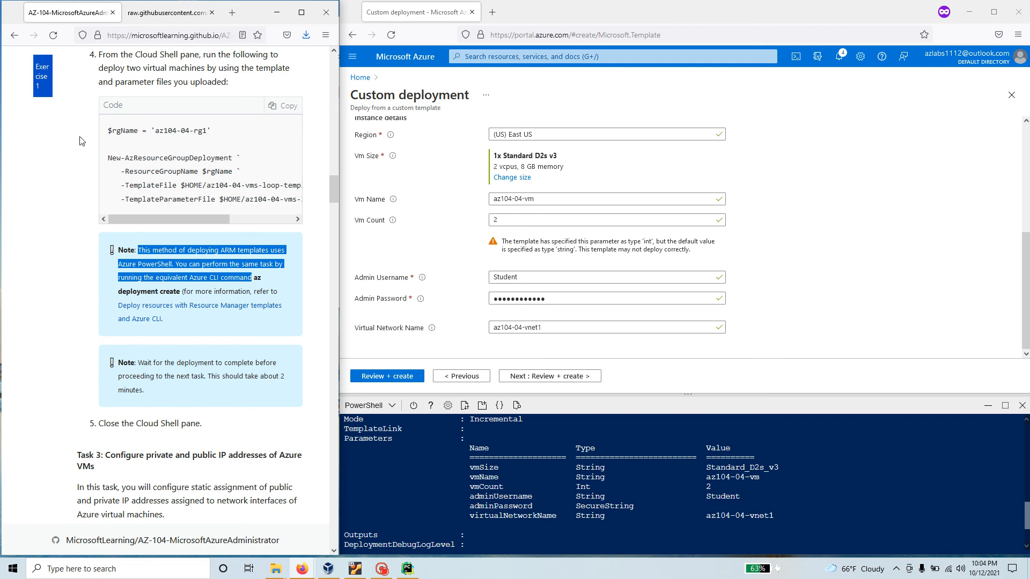
Step: Open the az104-04-rg1 resource group in the Azure portal and minimize the Cloud Shell pane
{"action": "left_click", "coordinate": [362, 78]}
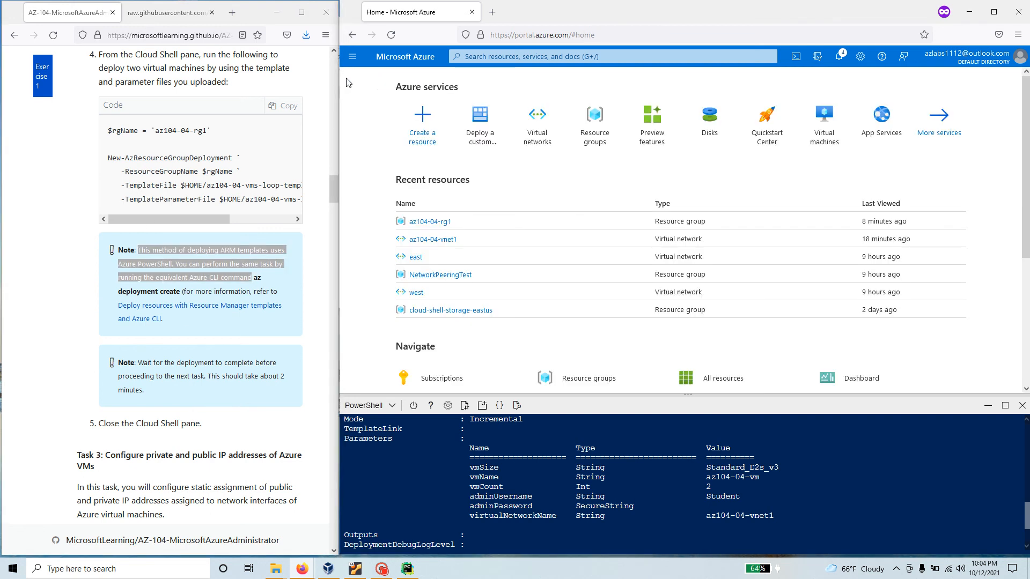
{"action": "left_click", "coordinate": [601, 136]}
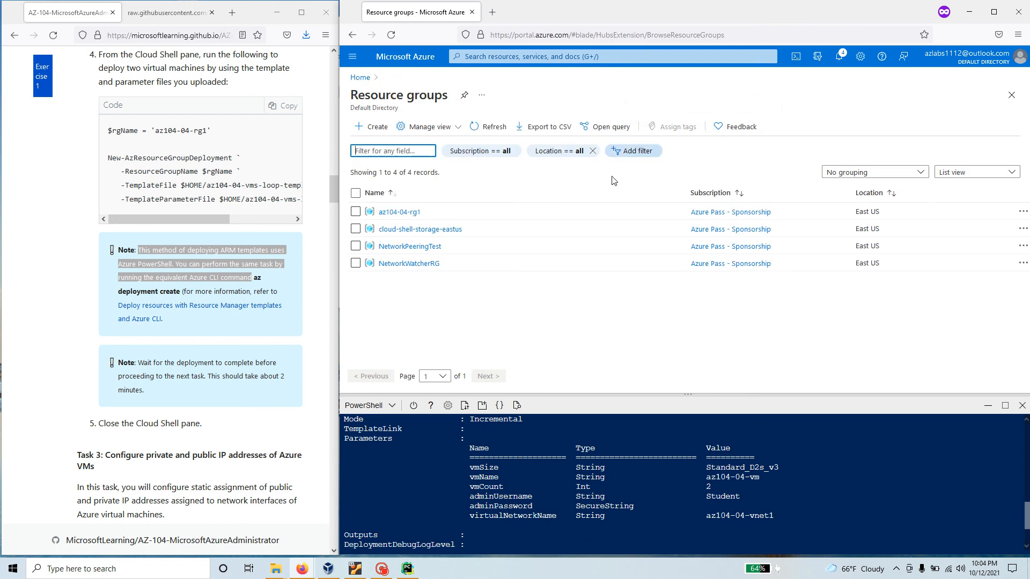
{"action": "left_click", "coordinate": [437, 216]}
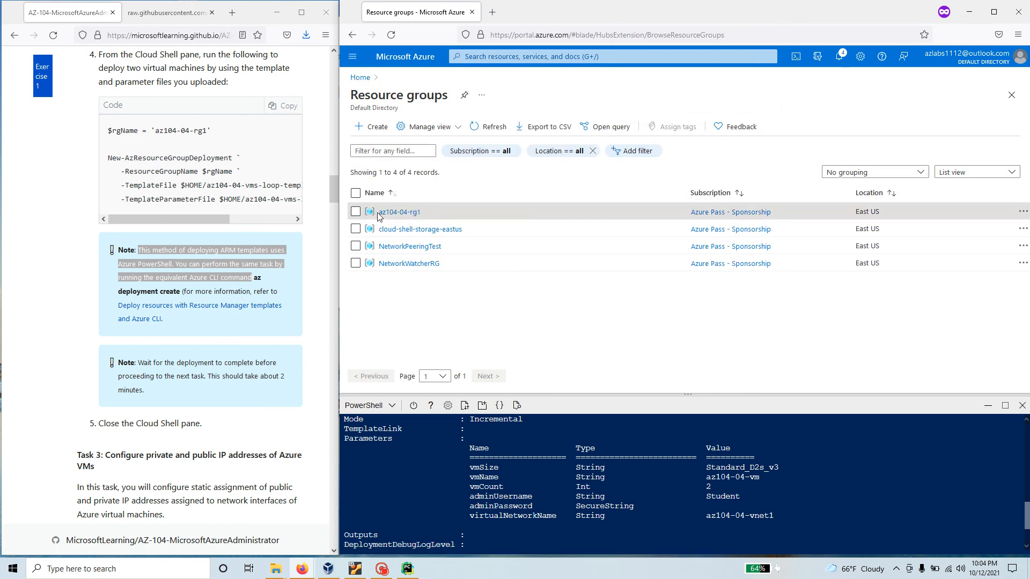
{"action": "left_click", "coordinate": [401, 213]}
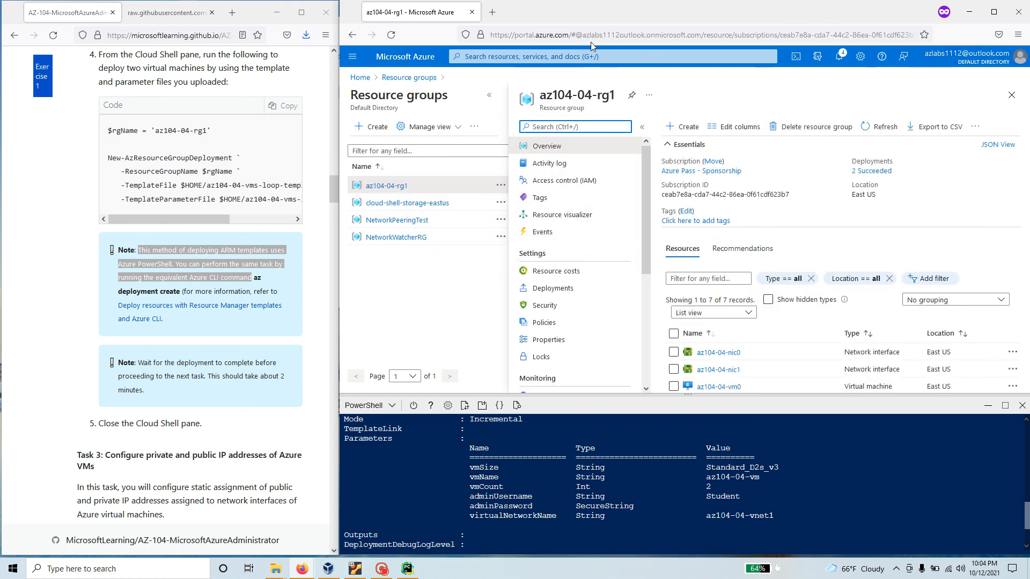
{"action": "left_click", "coordinate": [988, 406]}
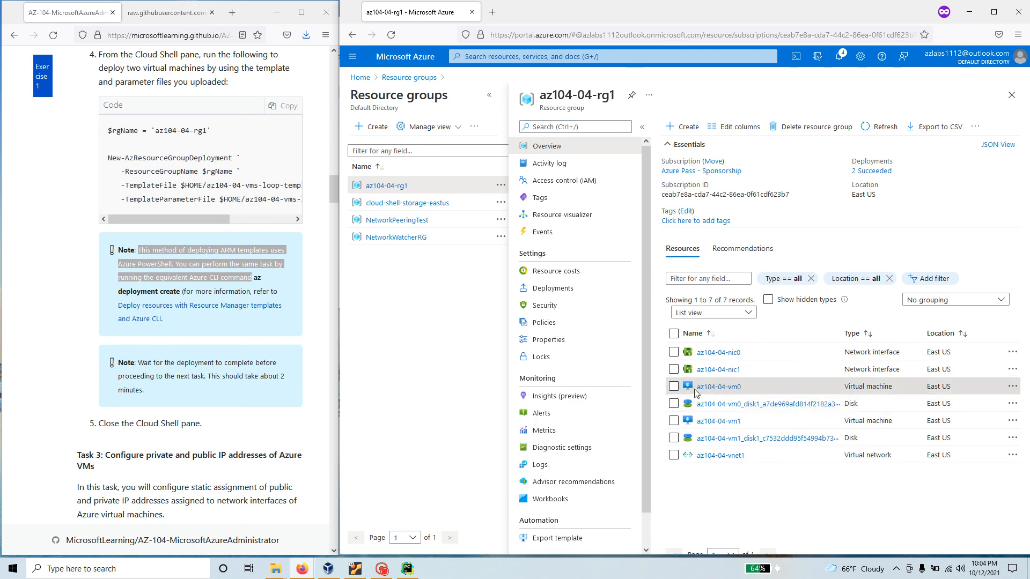
Step: Examine the az104-04-vm0 and az104-04-vm1 virtual machines in the resource group's resource list
{"action": "mouse_move", "coordinate": [737, 394]}
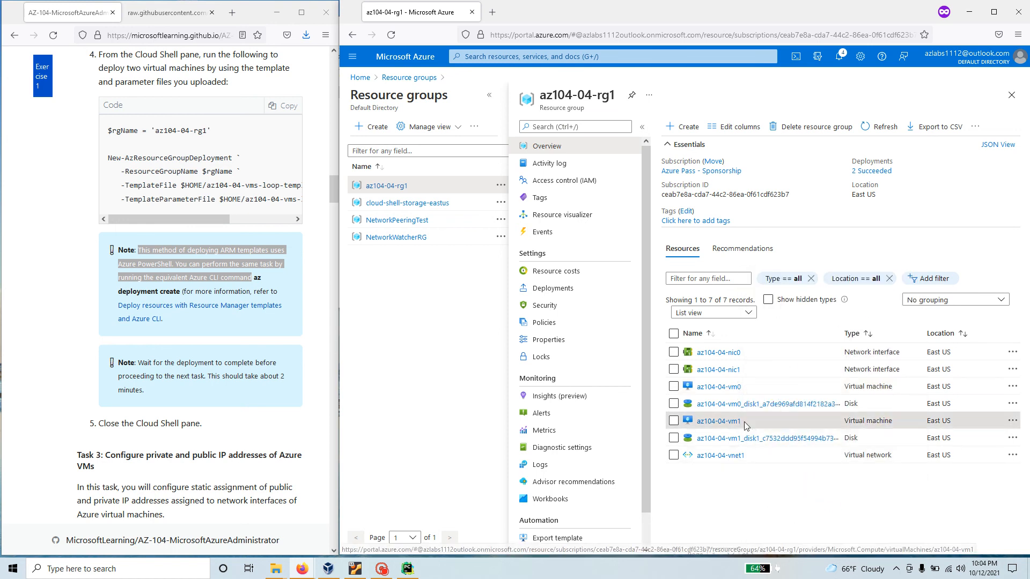
{"action": "left_click_drag", "start_coordinate": [745, 422], "coordinate": [697, 436]}
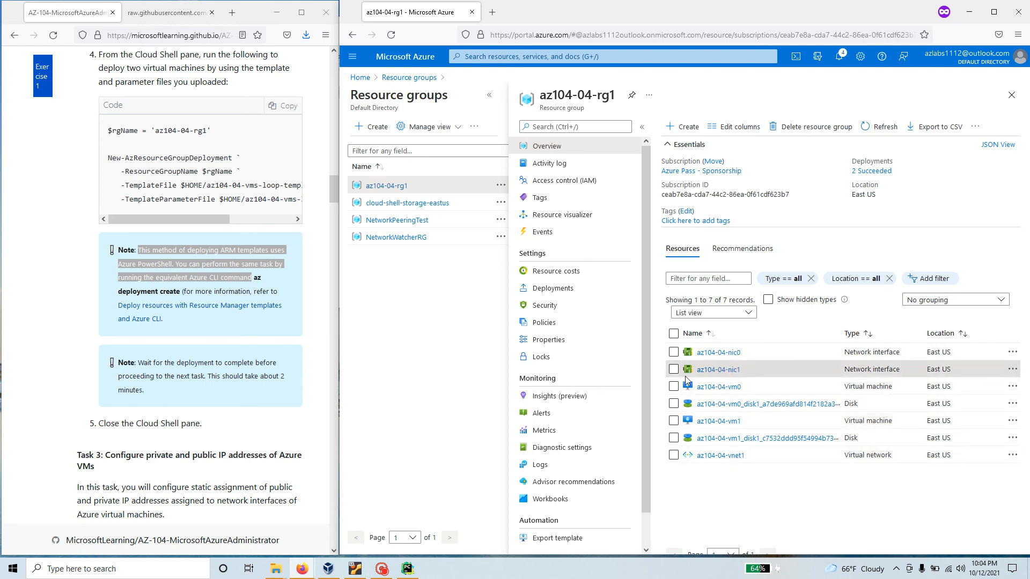
{"action": "left_click", "coordinate": [686, 425]}
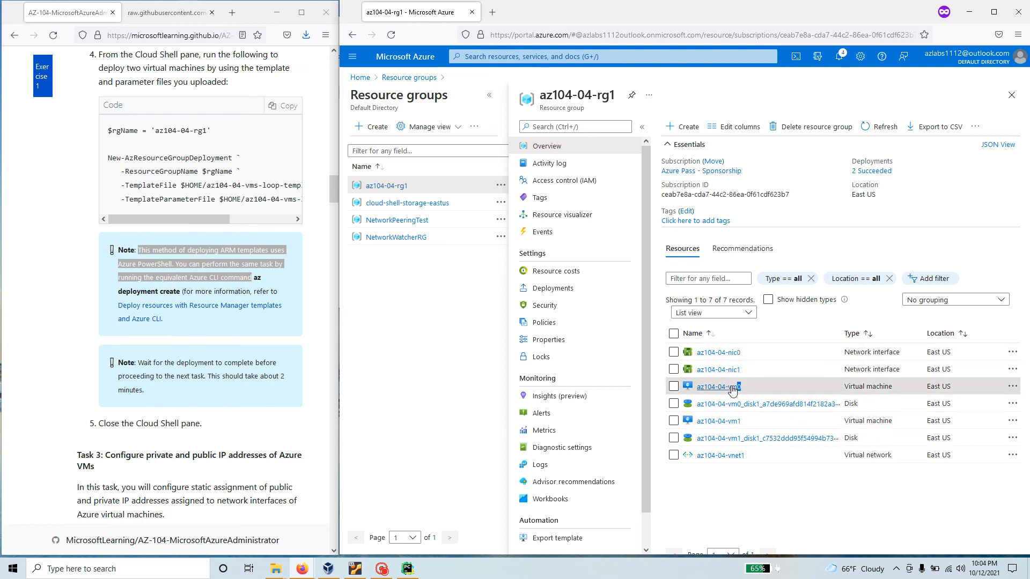
{"action": "left_click_drag", "start_coordinate": [741, 386], "coordinate": [697, 390]}
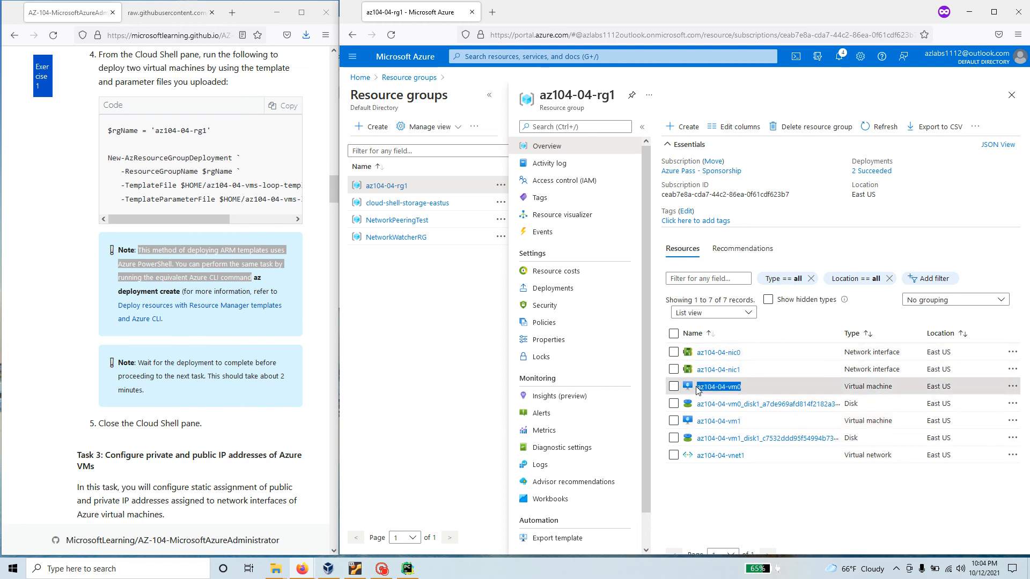
Step: Open the az104-04-vnet1 virtual network and examine which subnets az104-04-nic0 and az104-04-nic1 are connected to
{"action": "left_click", "coordinate": [717, 457]}
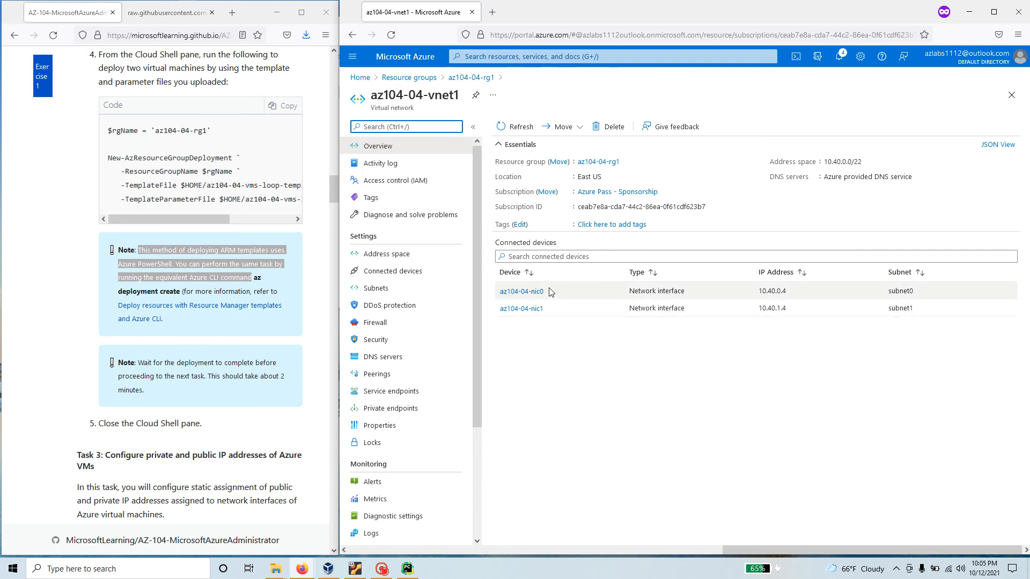
{"action": "left_click_drag", "start_coordinate": [550, 291], "coordinate": [489, 294]}
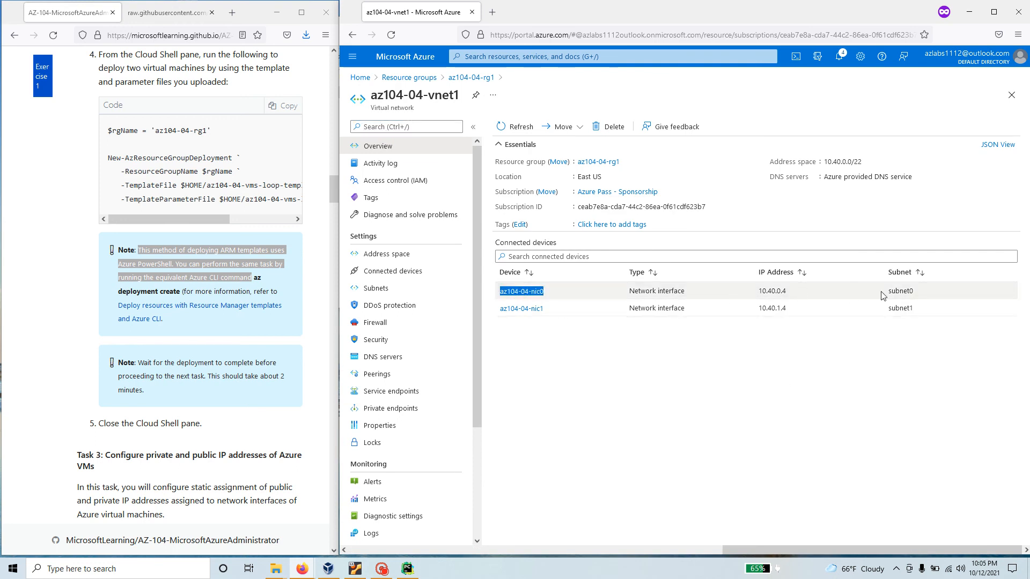
{"action": "left_click_drag", "start_coordinate": [919, 292], "coordinate": [890, 292]}
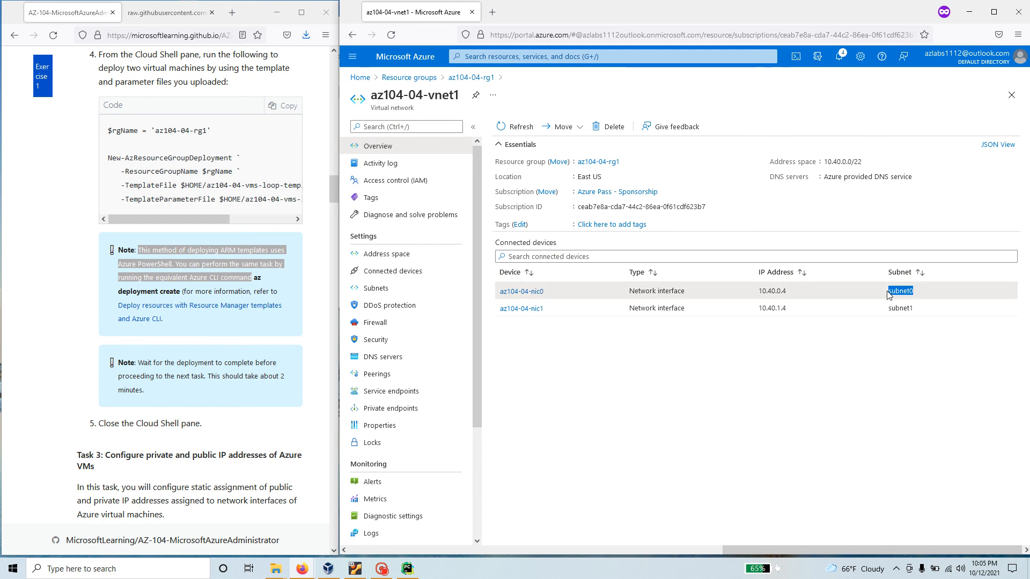
{"action": "left_click_drag", "start_coordinate": [550, 315], "coordinate": [500, 315]}
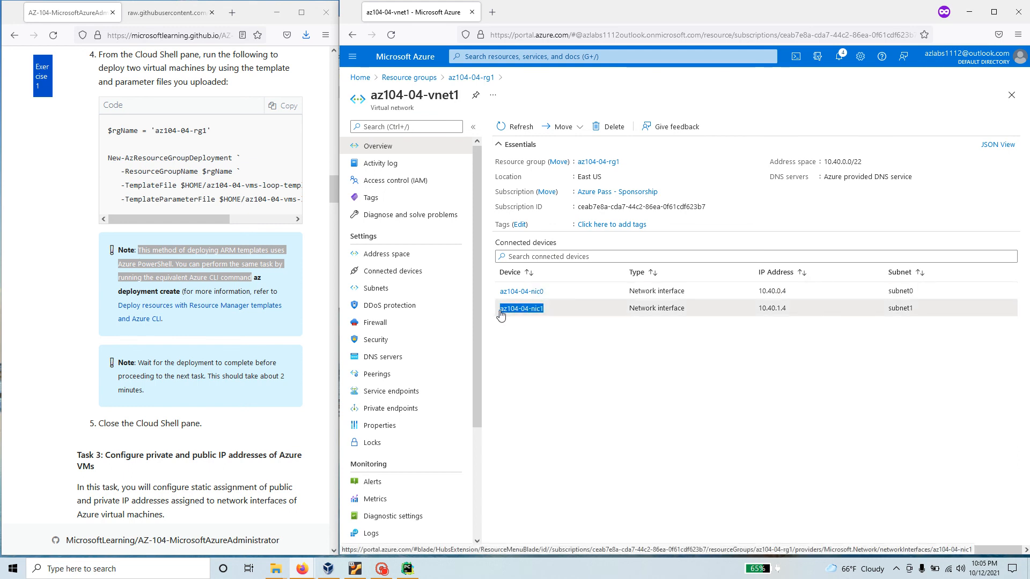
{"action": "left_click_drag", "start_coordinate": [917, 309], "coordinate": [890, 309]}
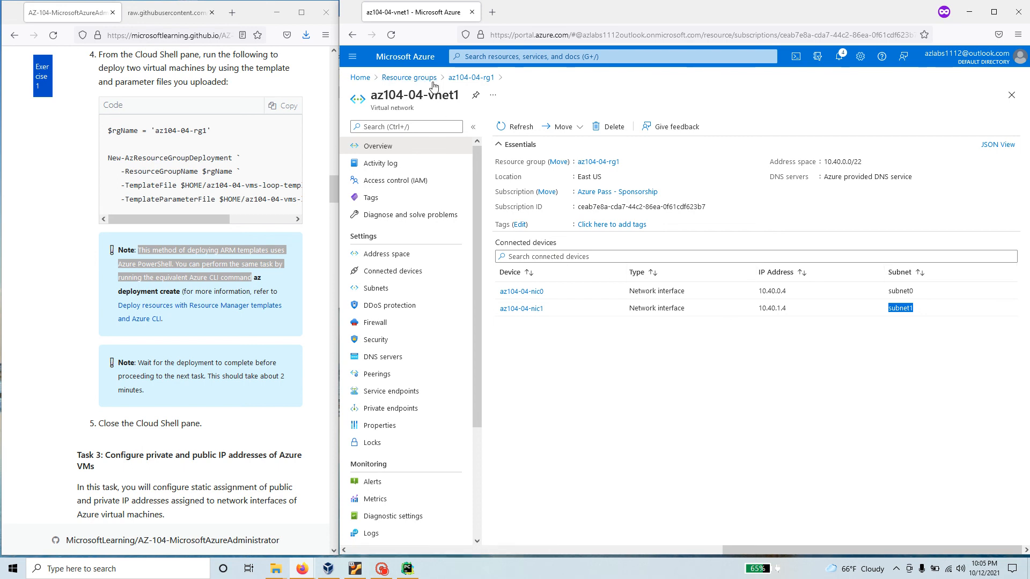
Step: Return to the az104-04-rg1 resource group and open the networking settings of az104-04-vm0
{"action": "left_click", "coordinate": [417, 78]}
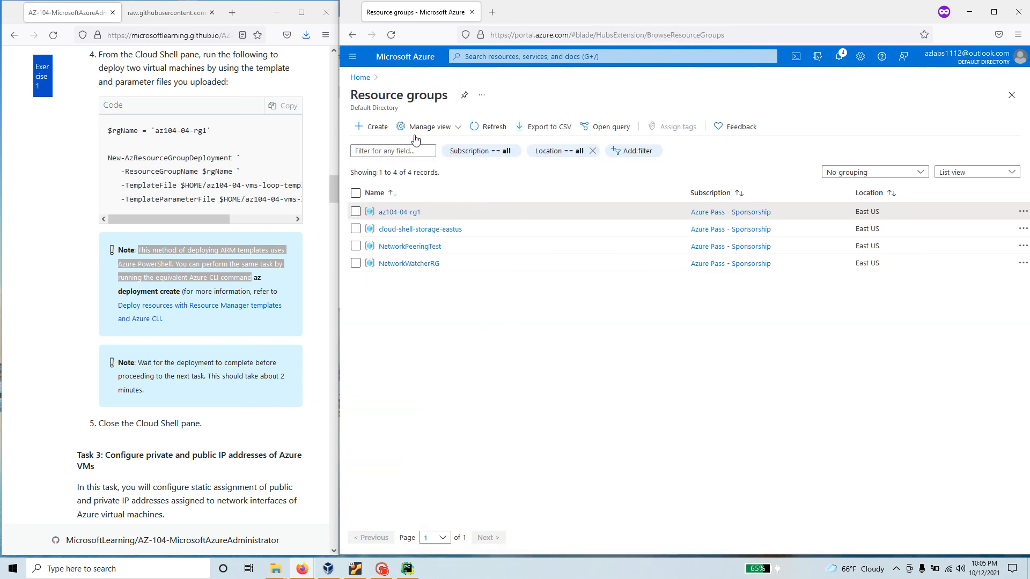
{"action": "left_click", "coordinate": [413, 212]}
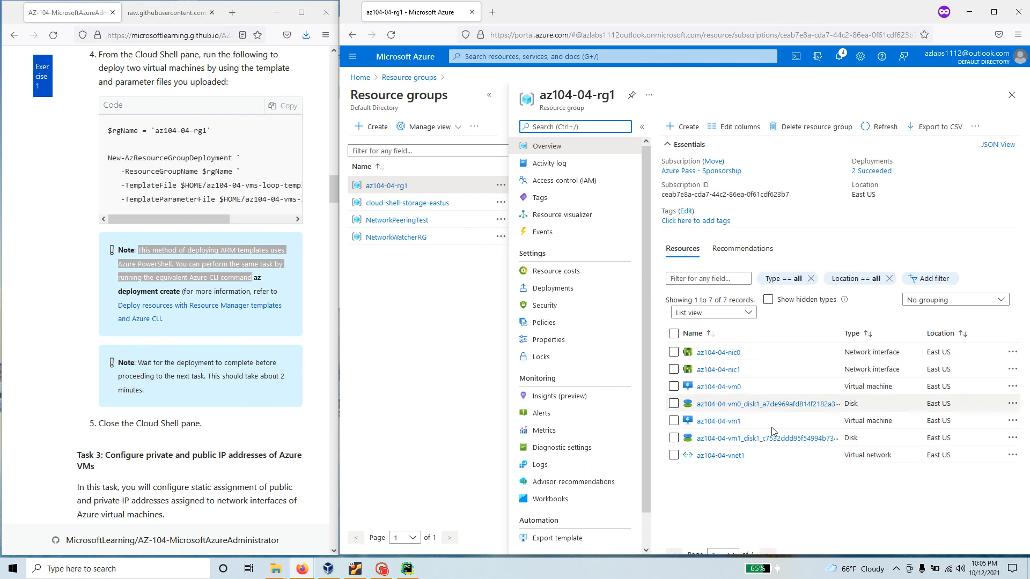
{"action": "left_click", "coordinate": [722, 387]}
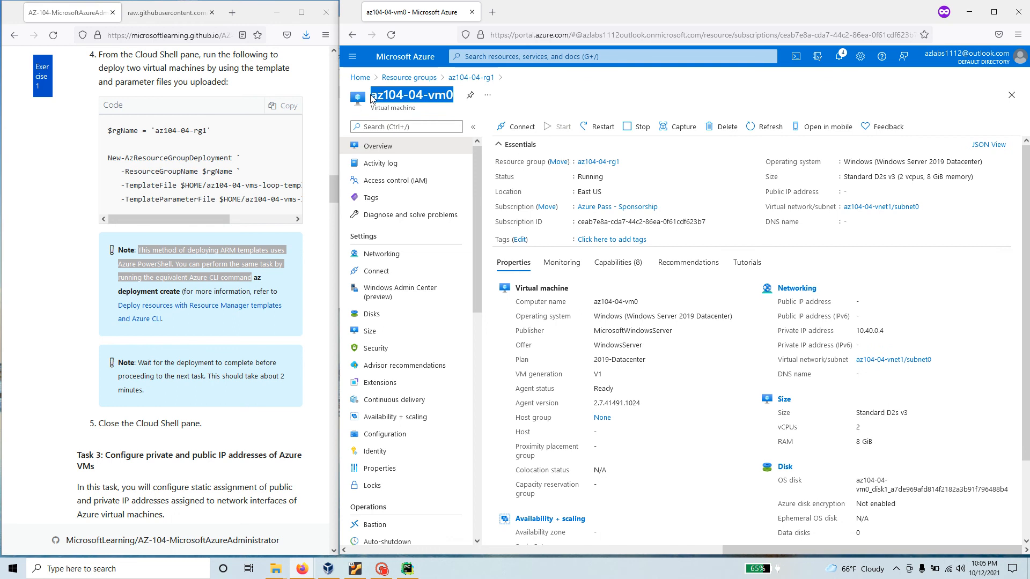
{"action": "left_click", "coordinate": [386, 260]}
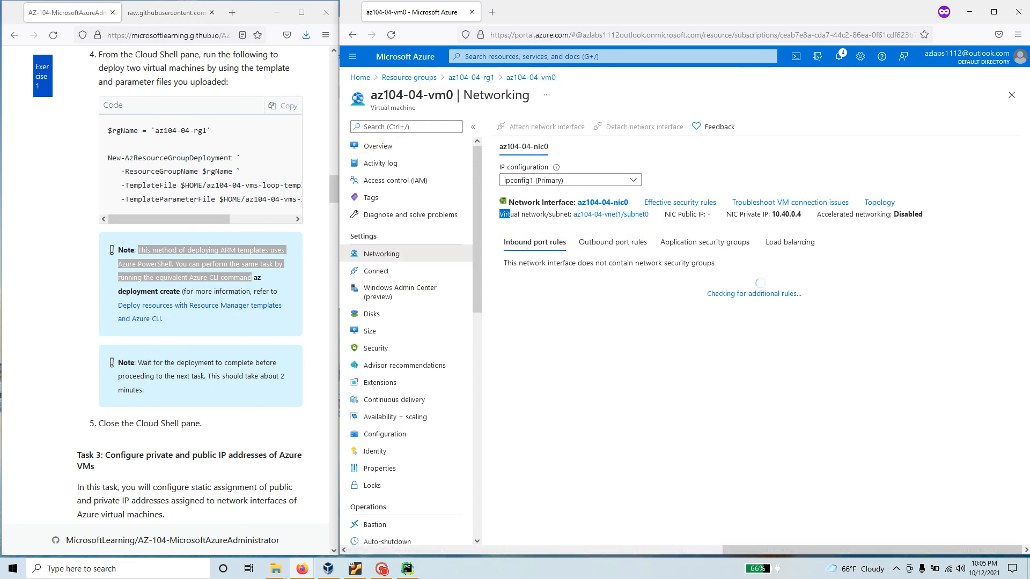
Step: Examine the virtual network/subnet, private IP and public IP entries of az104-04-nic0 in the networking settings of az104-04-vm0
{"action": "left_click_drag", "start_coordinate": [510, 214], "coordinate": [564, 214]}
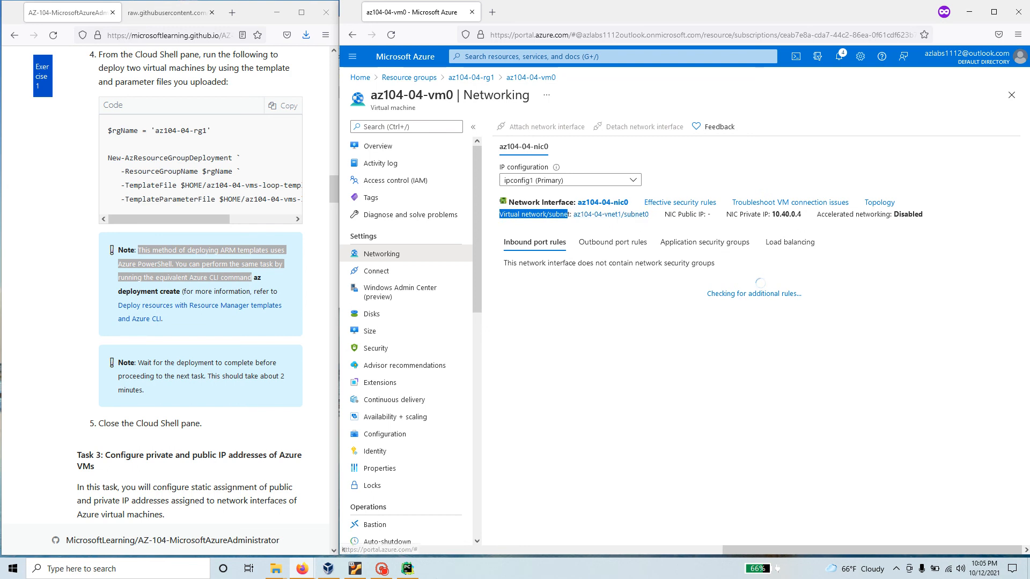
{"action": "left_click_drag", "start_coordinate": [803, 214], "coordinate": [762, 214]}
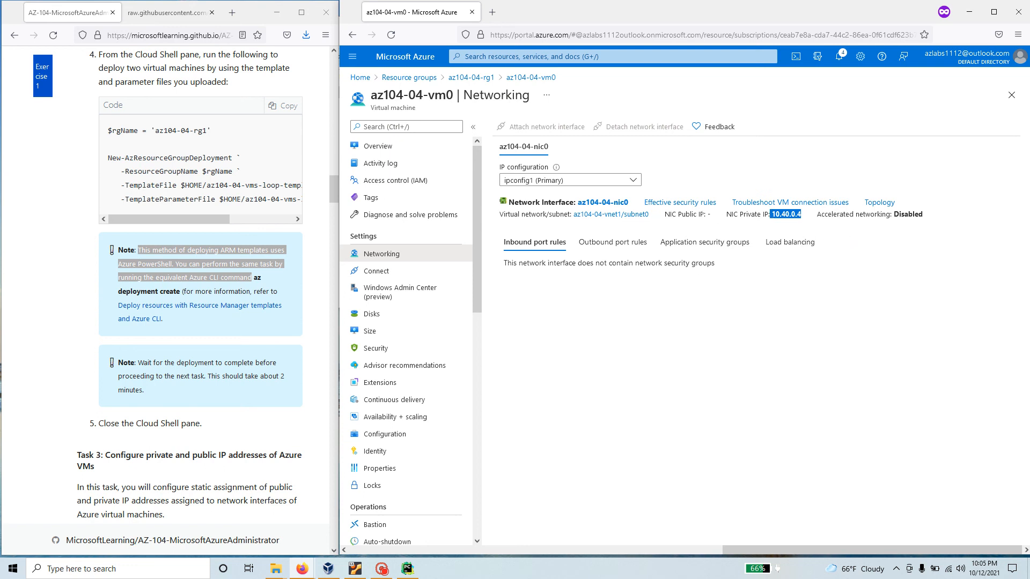
{"action": "left_click_drag", "start_coordinate": [709, 214], "coordinate": [665, 214]}
Step: Open the networking settings of az104-04-vm1 from the az104-04-rg1 resource group and examine its NIC's subnet, public IP and private IP
{"action": "left_click", "coordinate": [352, 34]}
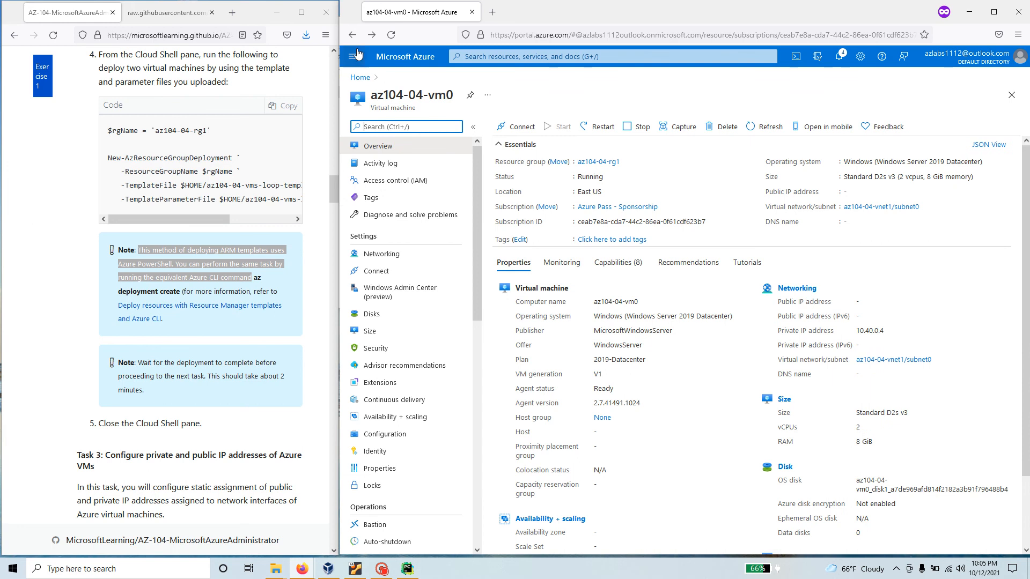
{"action": "left_click", "coordinate": [352, 34]}
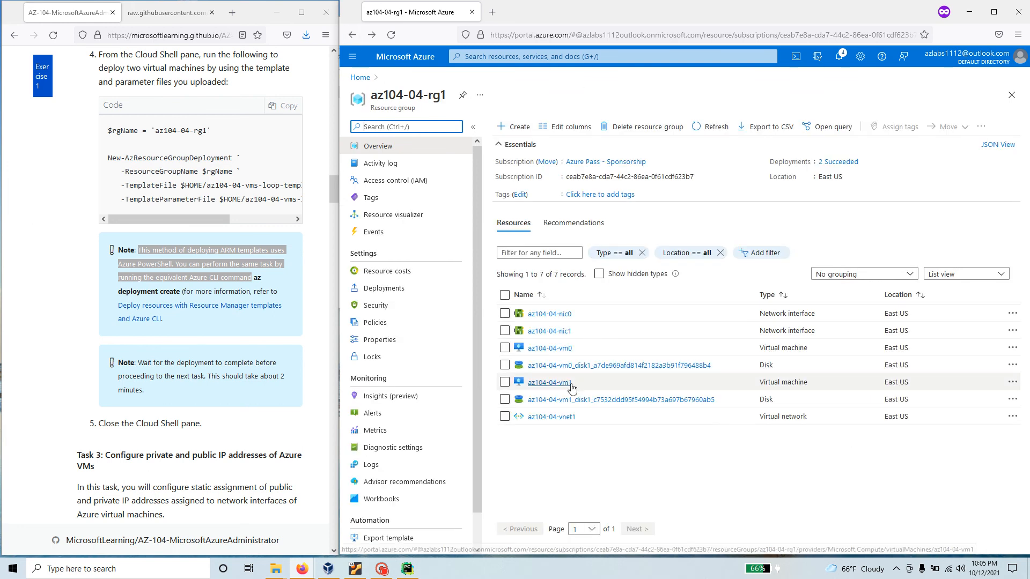
{"action": "left_click", "coordinate": [555, 384]}
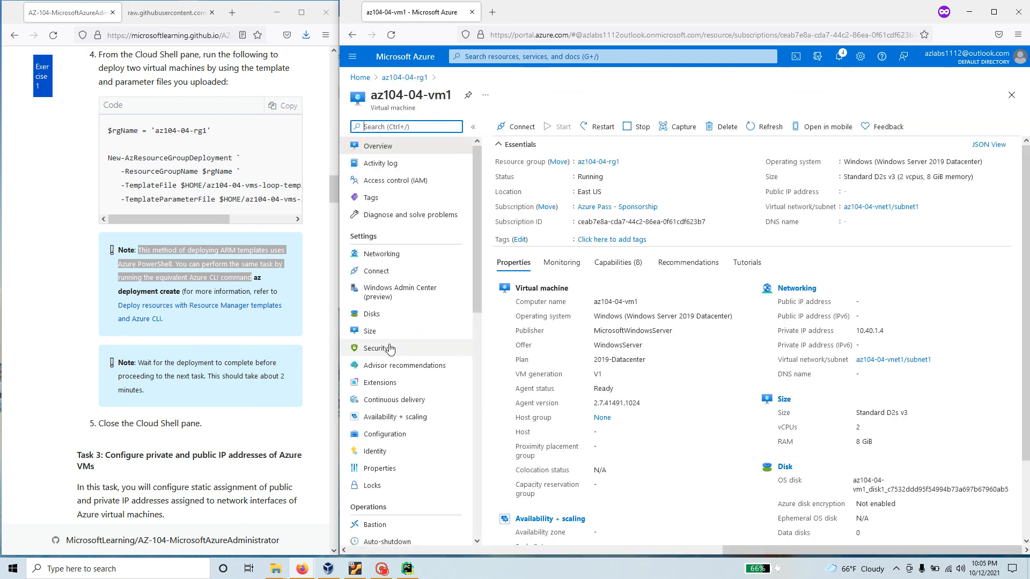
{"action": "left_click", "coordinate": [385, 257]}
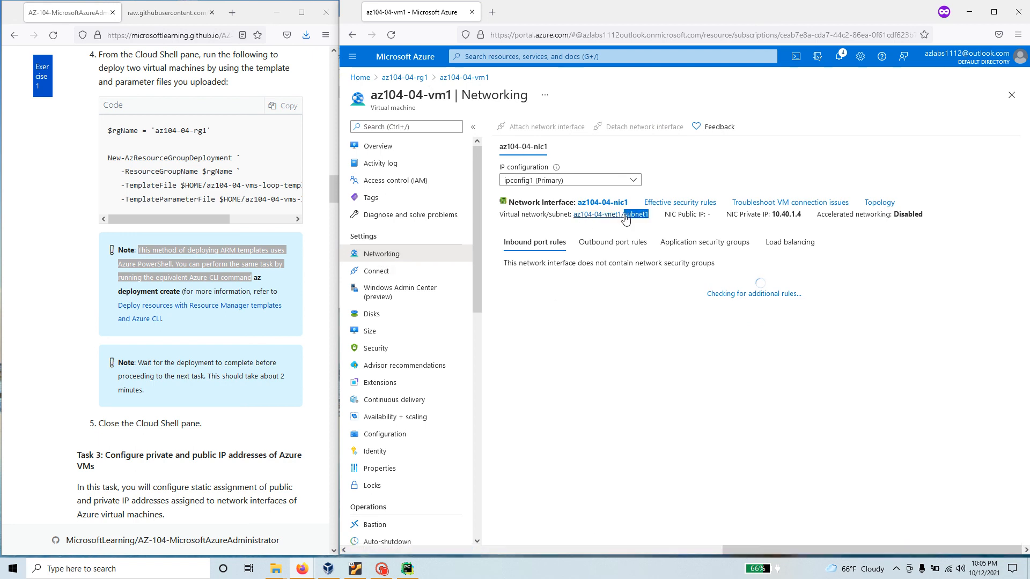
{"action": "left_click_drag", "start_coordinate": [705, 215], "coordinate": [664, 217]}
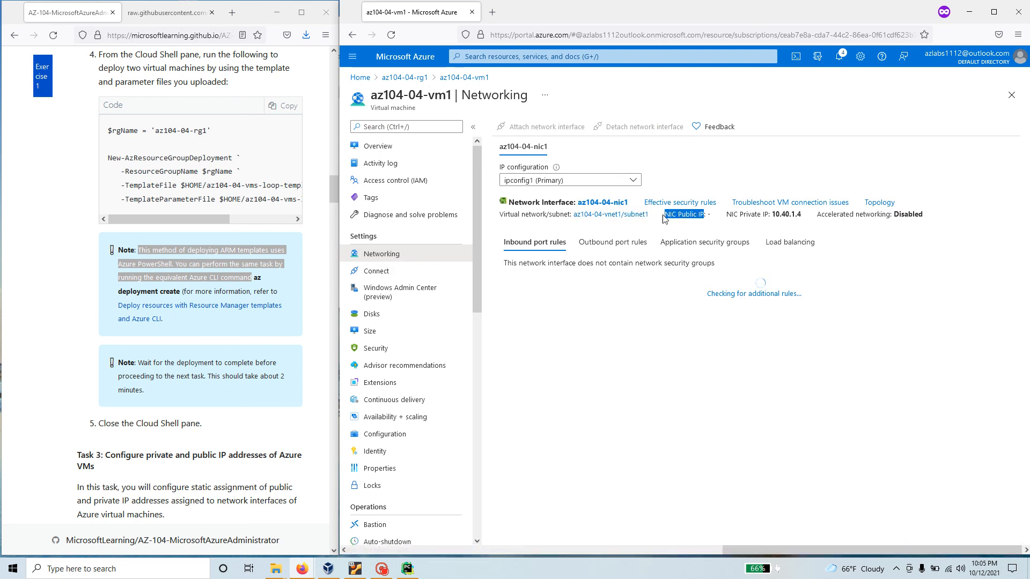
{"action": "left_click_drag", "start_coordinate": [727, 215], "coordinate": [801, 215]}
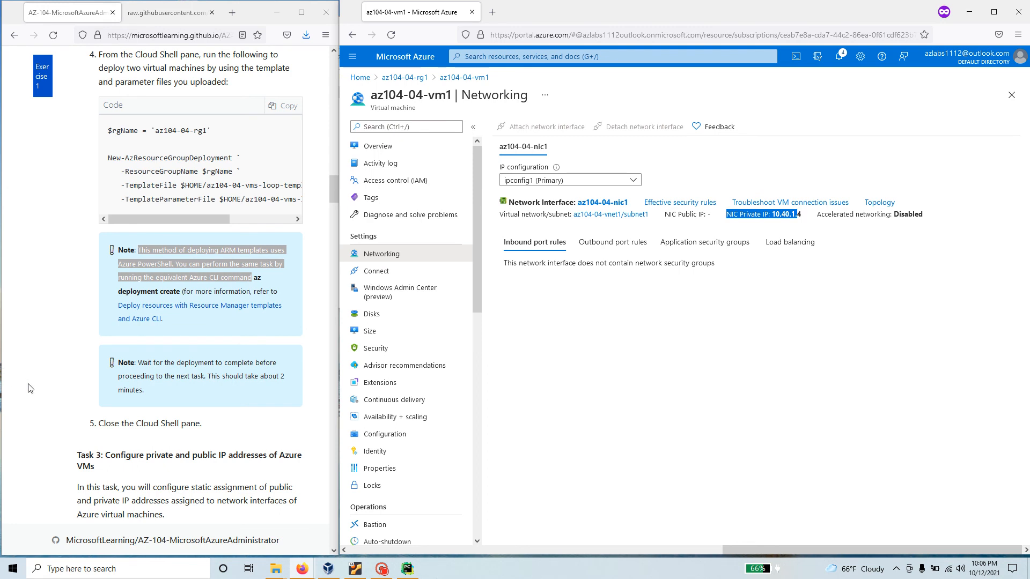
Step: Find the Task 3 section on configuring private and public IP addresses of Azure VMs in the lab instructions
{"action": "scroll", "coordinate": [30, 389], "scroll_direction": "down", "scroll_amount": 3}
{"action": "left_click_drag", "start_coordinate": [99, 364], "coordinate": [74, 352]}
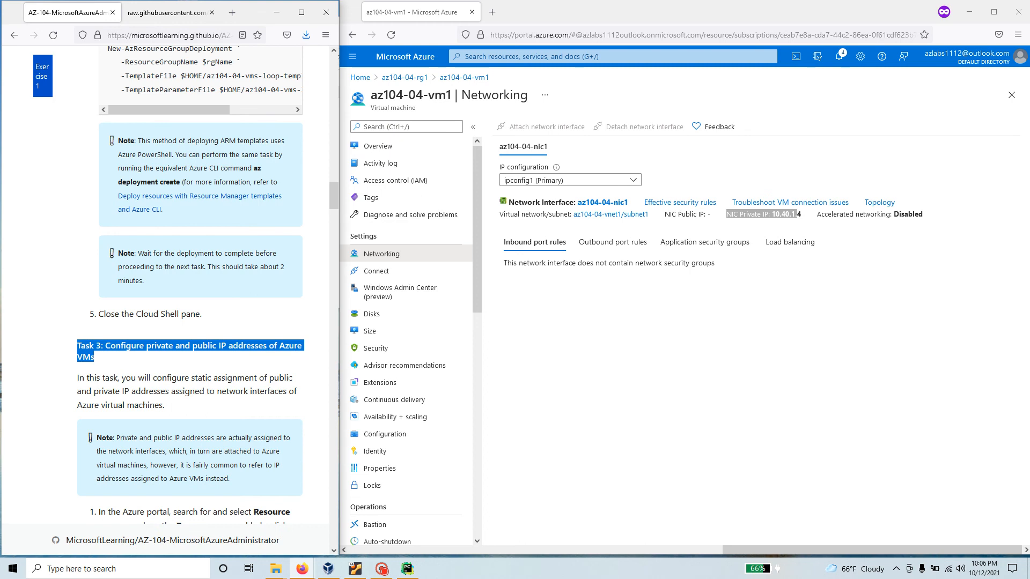
{"action": "left_click", "coordinate": [408, 569]}
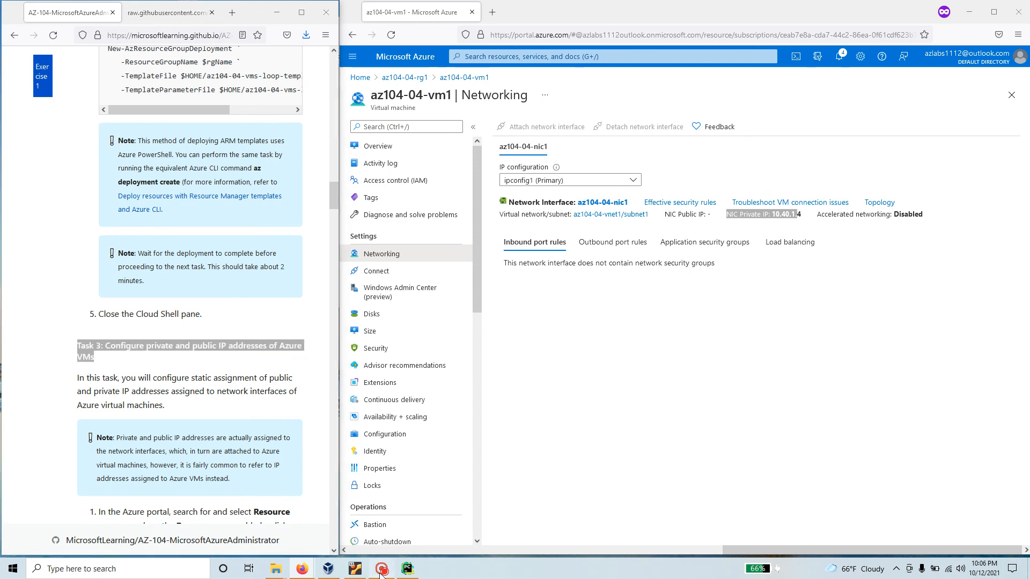